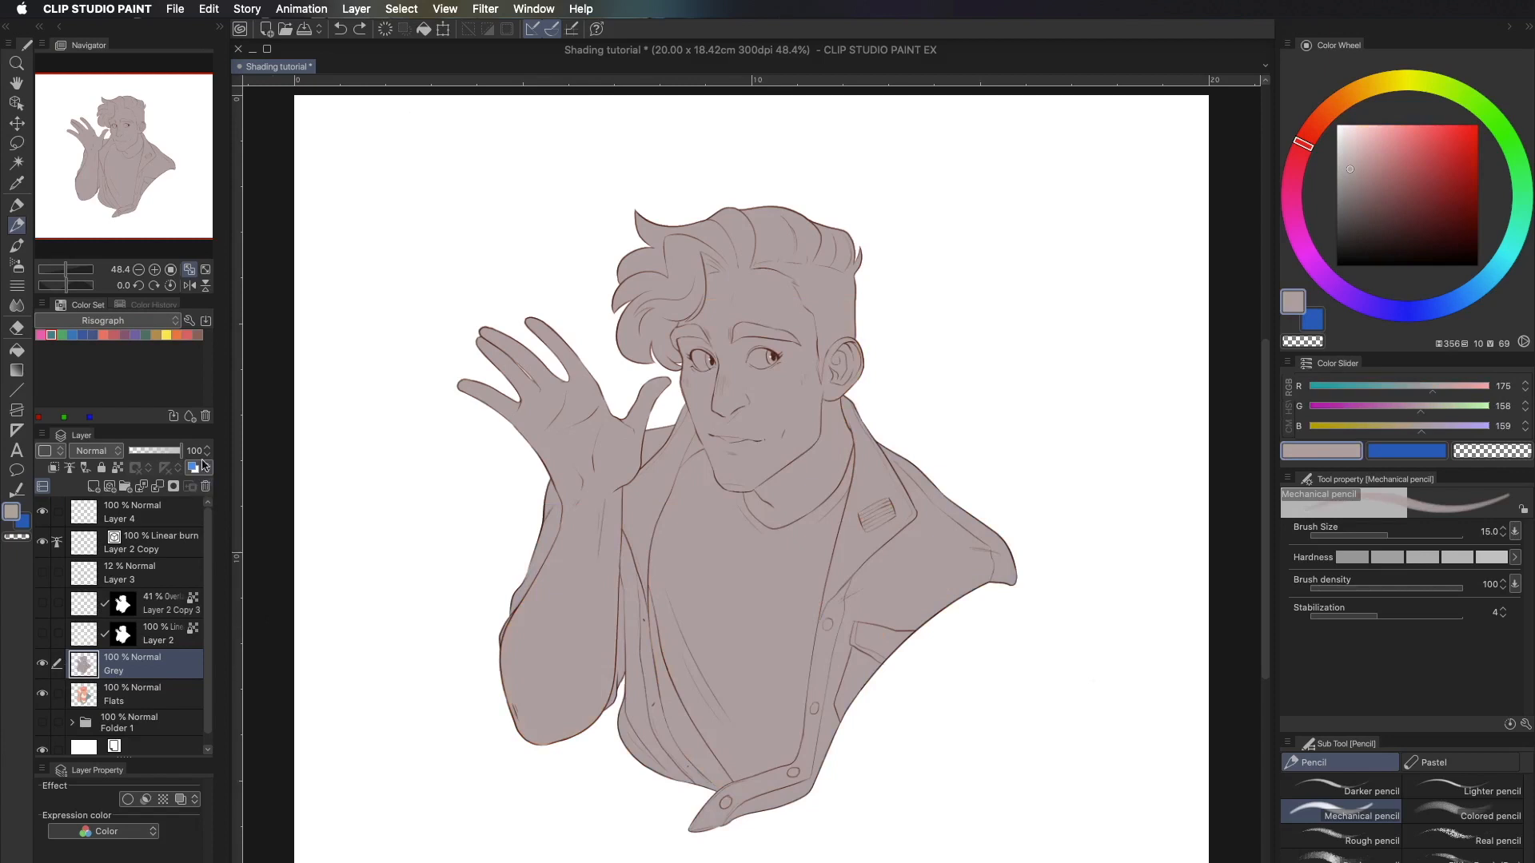
# - Clear the Grey layer and load a selection of the character's silhouette from the Flats layer
pyautogui.click(387, 32)
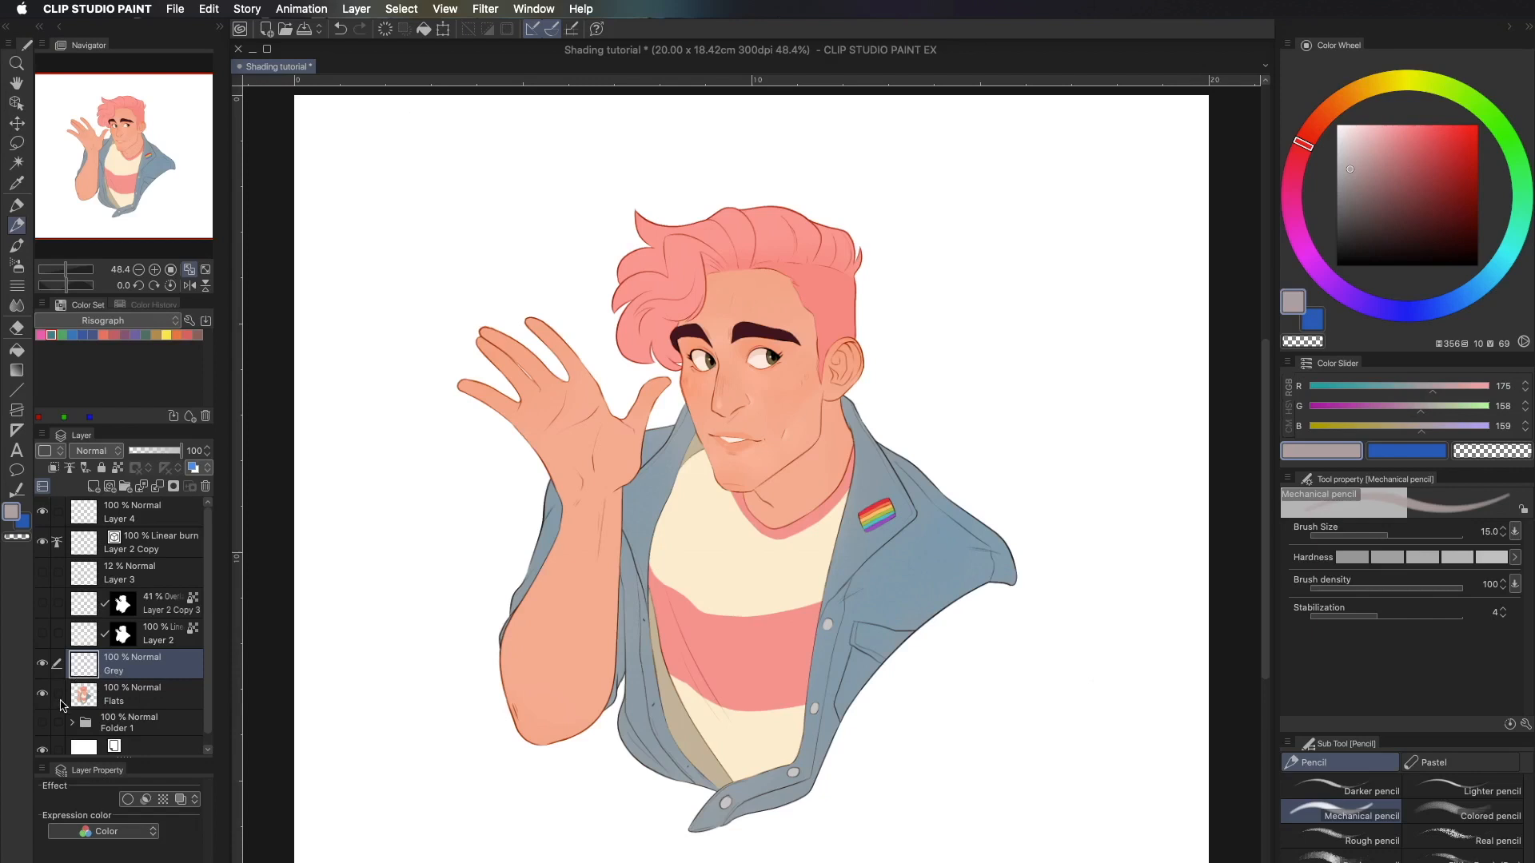
pyautogui.click(91, 727)
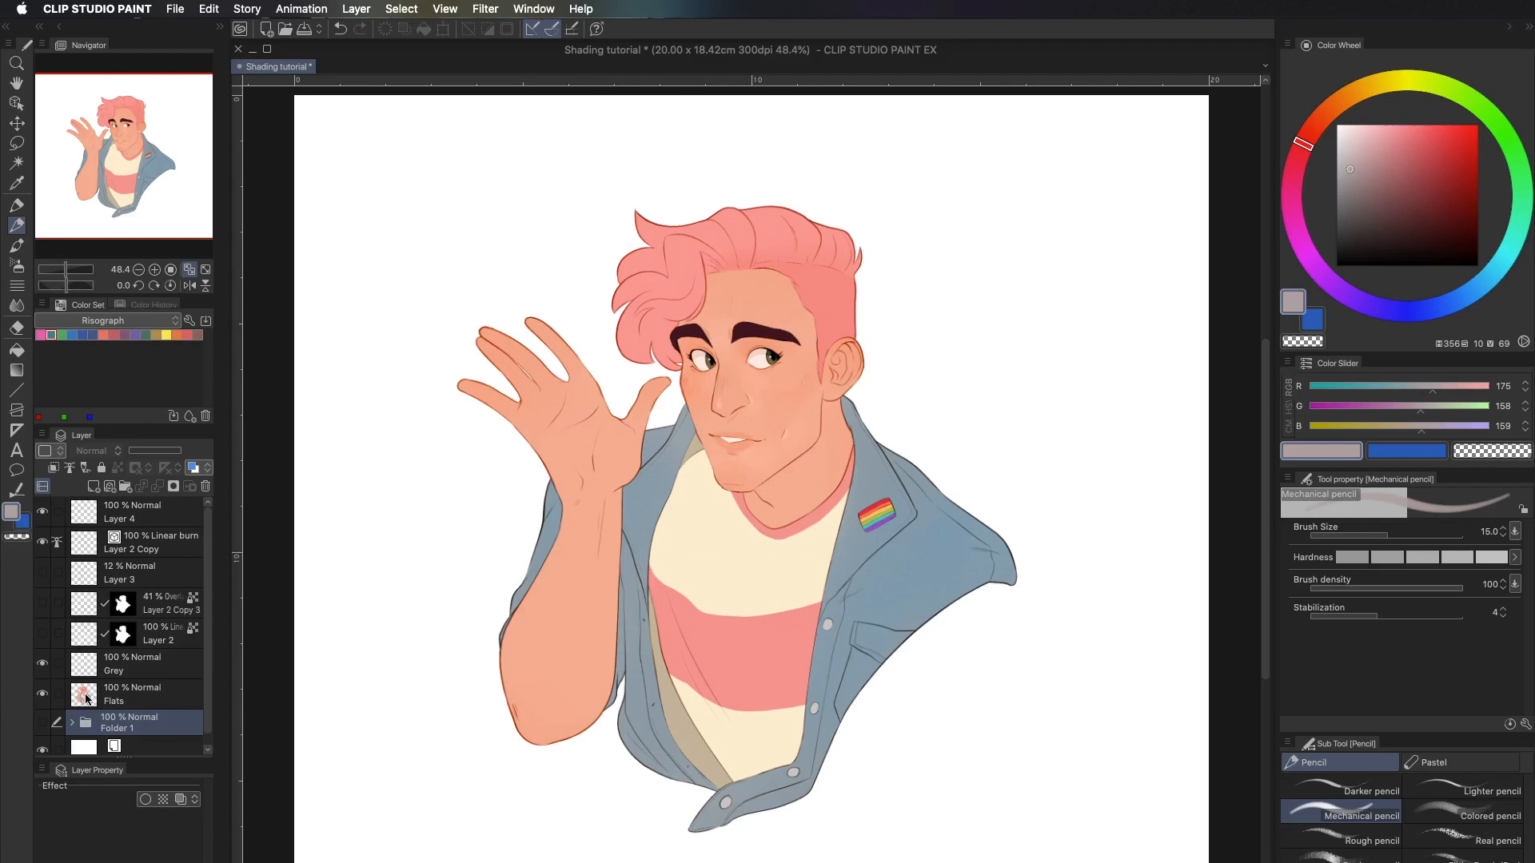
pyautogui.rightClick(86, 698)
pyautogui.click(116, 671)
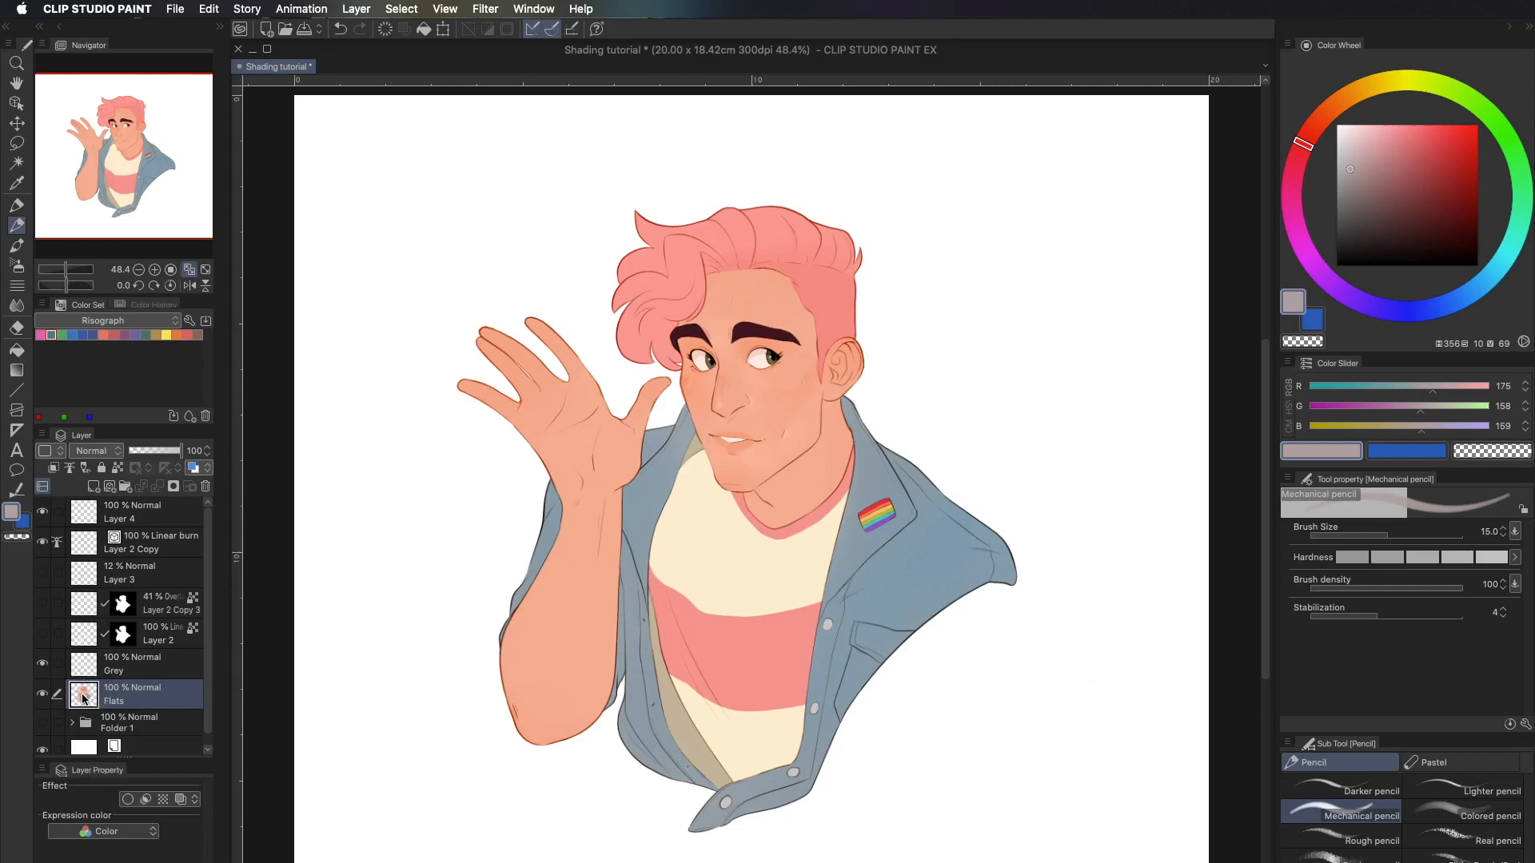
pyautogui.keyDown('super'); pyautogui.click(83, 697); pyautogui.keyUp('super')
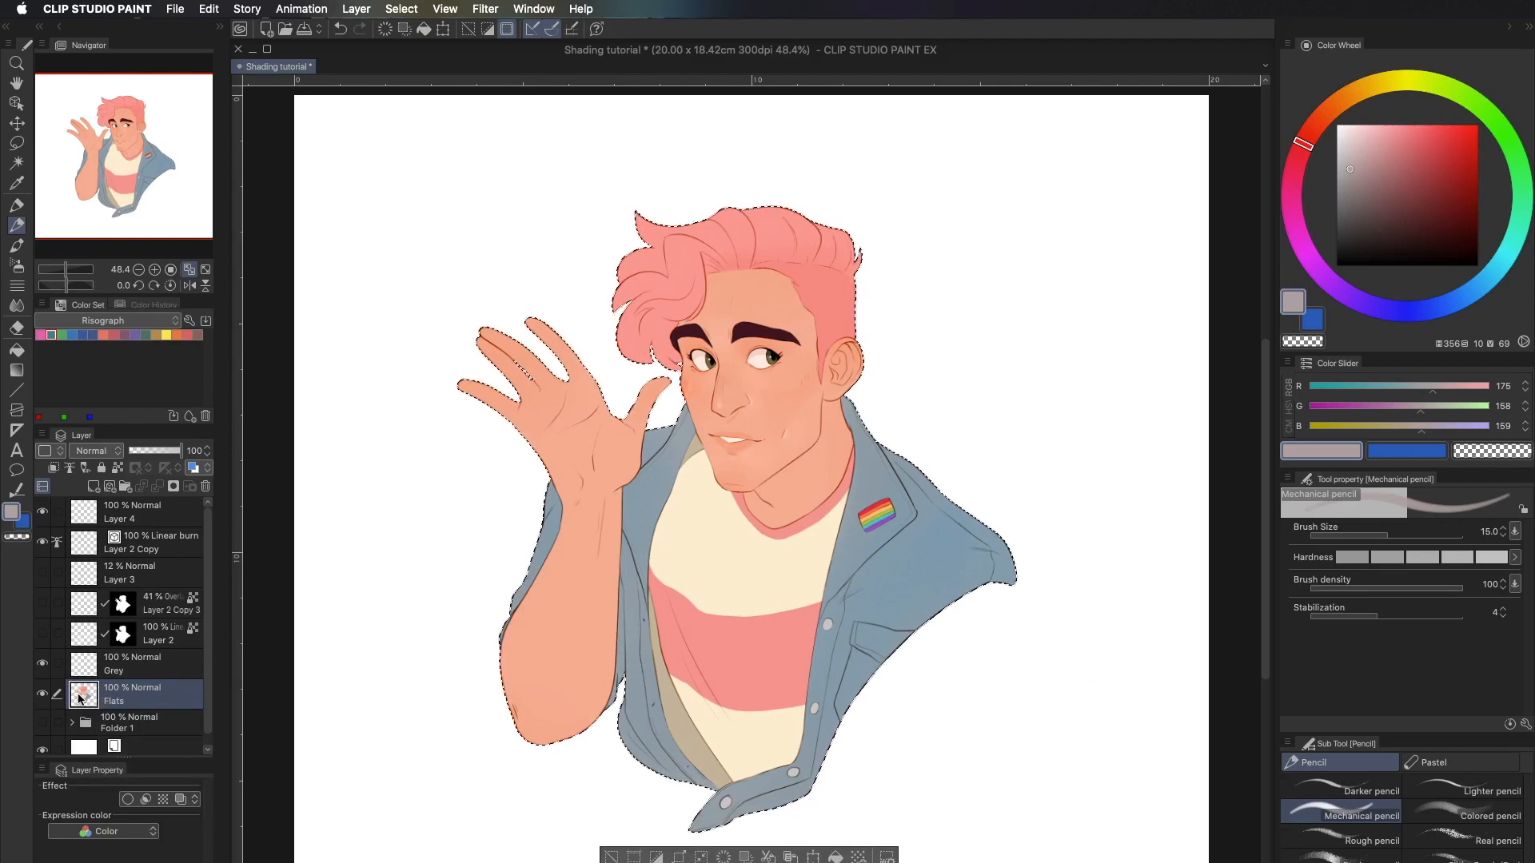
# - Fill the silhouette selection on the Grey layer with the warm grey and deselect
pyautogui.click(85, 664)
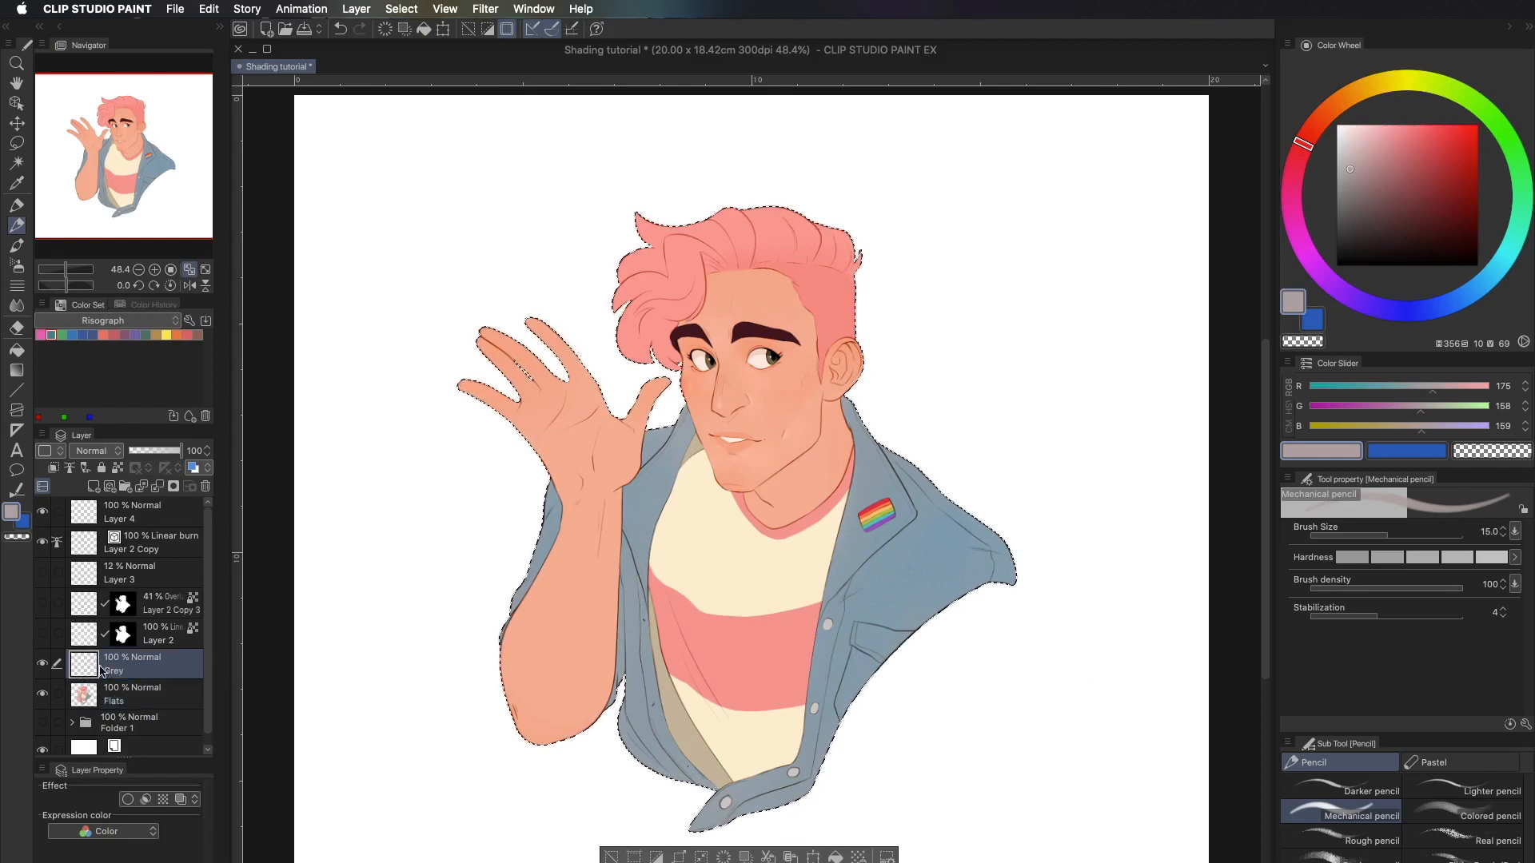
pyautogui.click(424, 30)
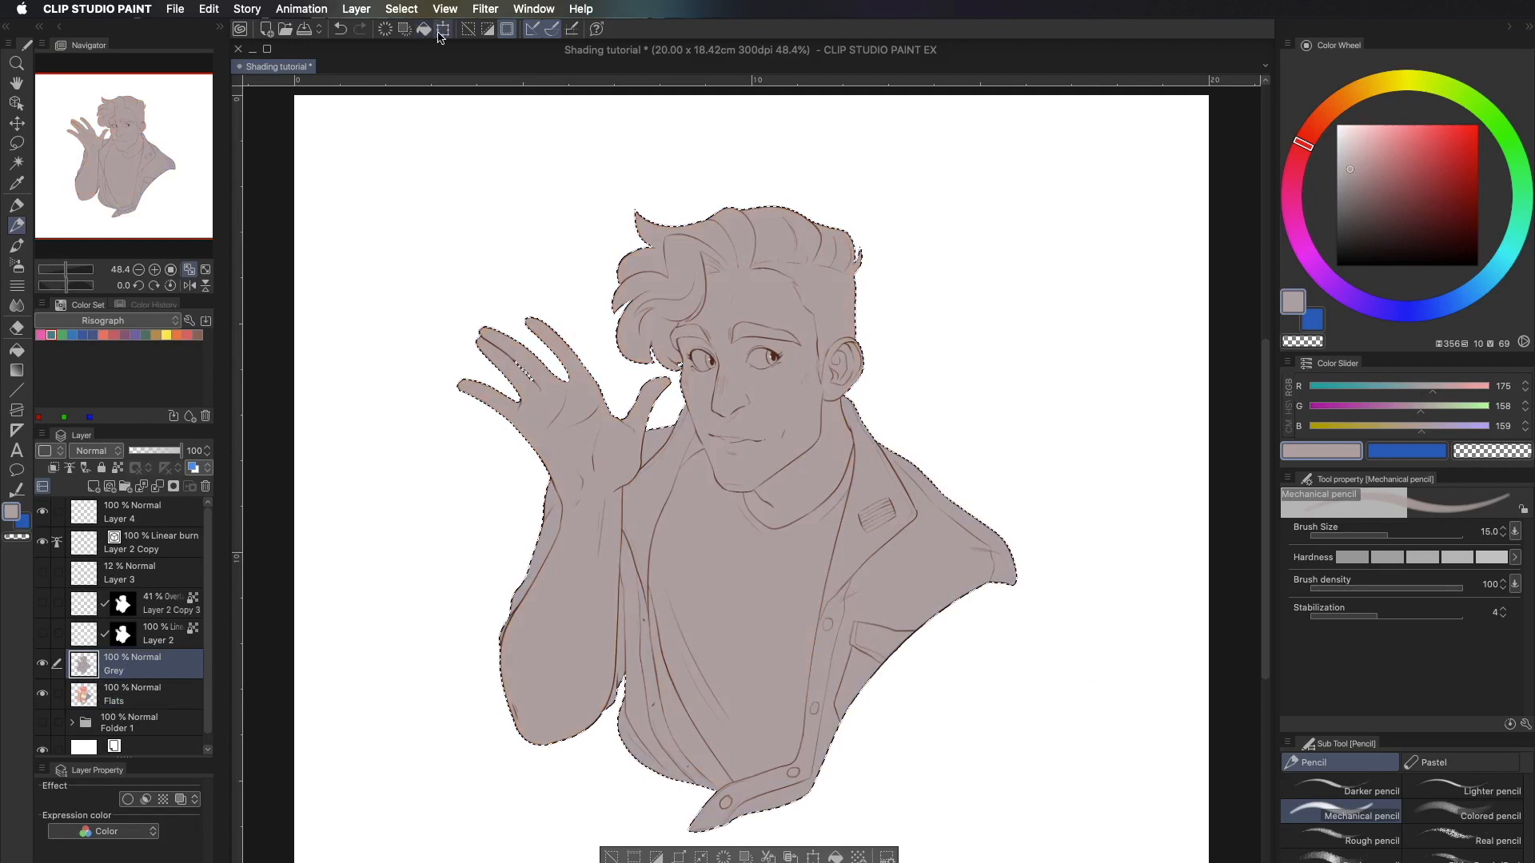
pyautogui.click(612, 857)
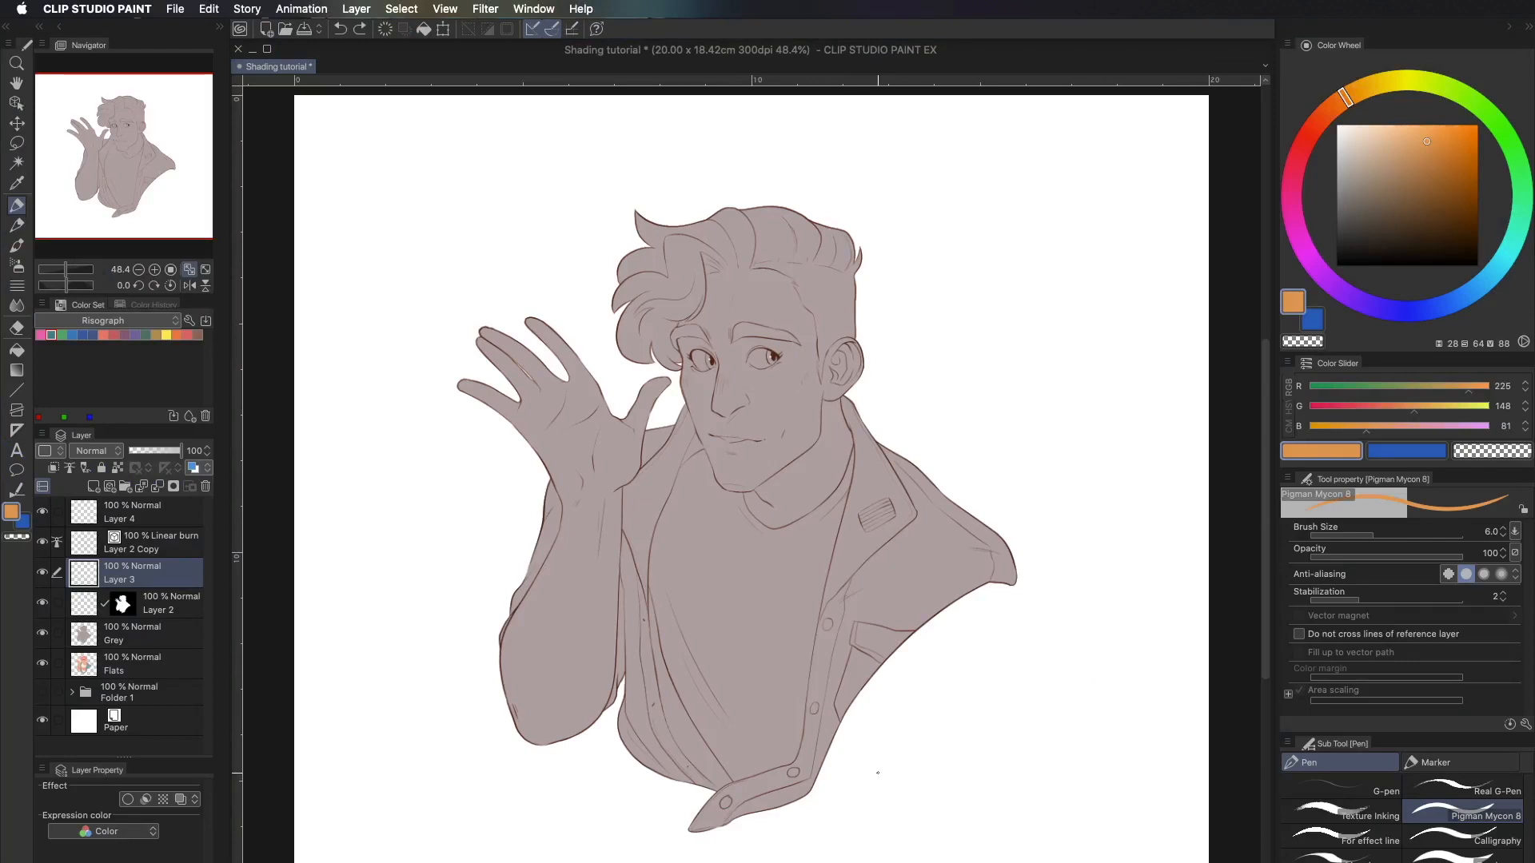
# - Sketch an orange sun with rays above the raised hand, plus arrows showing the light shining toward the character
pyautogui.moveTo(481, 143)
pyautogui.mouseDown()
pyautogui.moveTo(436, 189)
pyautogui.moveTo(458, 217)
pyautogui.moveTo(502, 206)
pyautogui.moveTo(513, 179)
pyautogui.moveTo(455, 139)
pyautogui.mouseUp()
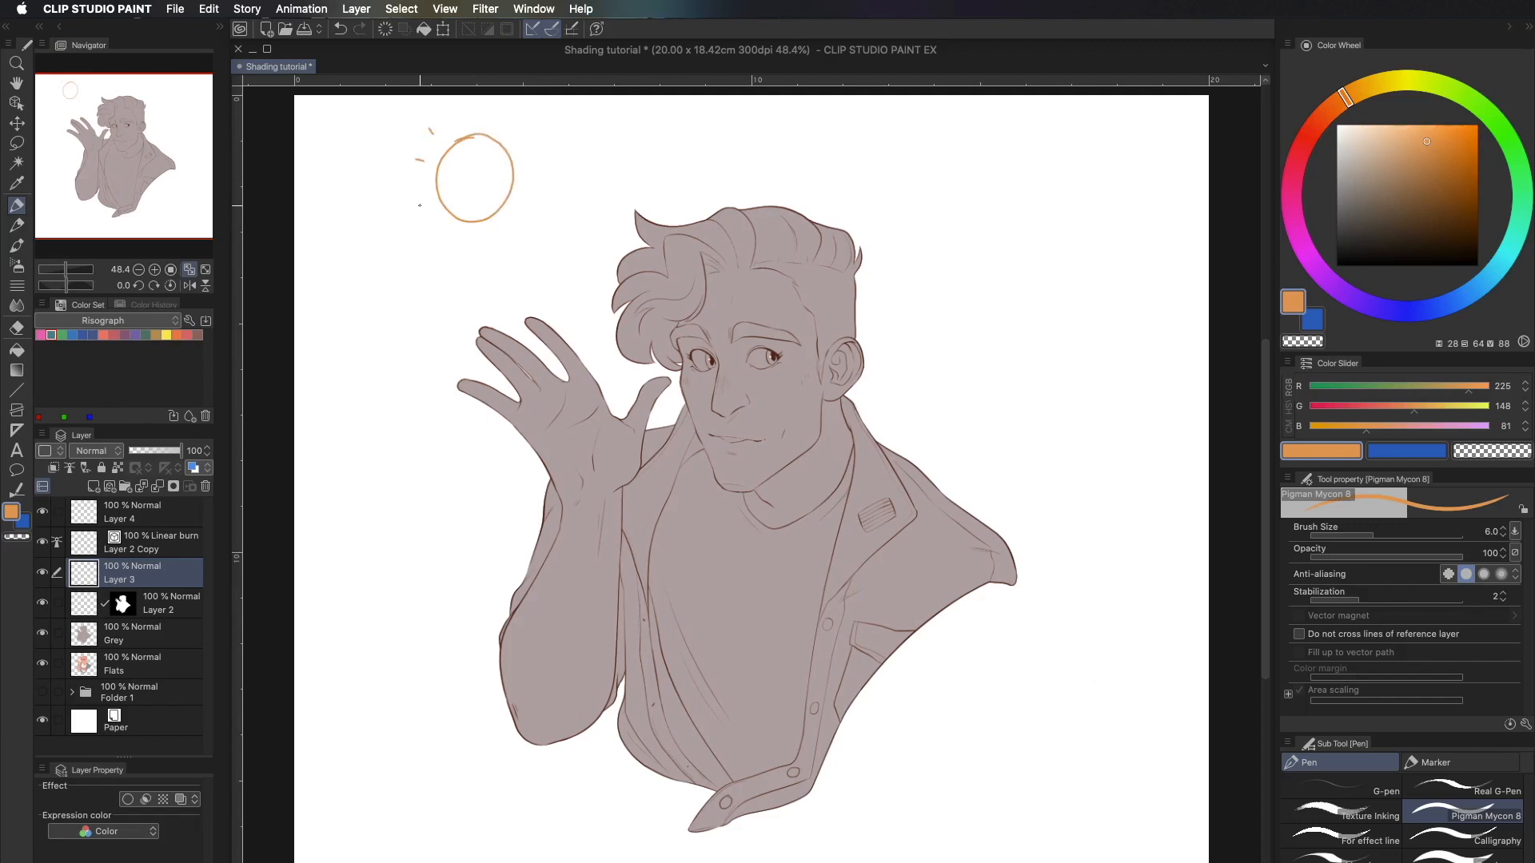
pyautogui.moveTo(524, 138); pyautogui.dragTo(520, 147)
pyautogui.moveTo(517, 232); pyautogui.dragTo(543, 268)
pyautogui.moveTo(541, 202); pyautogui.dragTo(566, 215)
pyautogui.moveTo(481, 237)
pyautogui.mouseDown()
pyautogui.moveTo(485, 268)
pyautogui.moveTo(493, 257)
pyautogui.mouseUp()
# - Mark the lit edges in orange along the fingers, hair, face and raised arm on the guide layer
pyautogui.moveTo(520, 321)
pyautogui.mouseDown()
pyautogui.moveTo(539, 314)
pyautogui.moveTo(482, 318)
pyautogui.moveTo(451, 401)
pyautogui.mouseUp()
pyautogui.moveTo(608, 281); pyautogui.dragTo(626, 209)
pyautogui.moveTo(674, 381); pyautogui.dragTo(680, 396)
pyautogui.moveTo(543, 478); pyautogui.dragTo(510, 590)
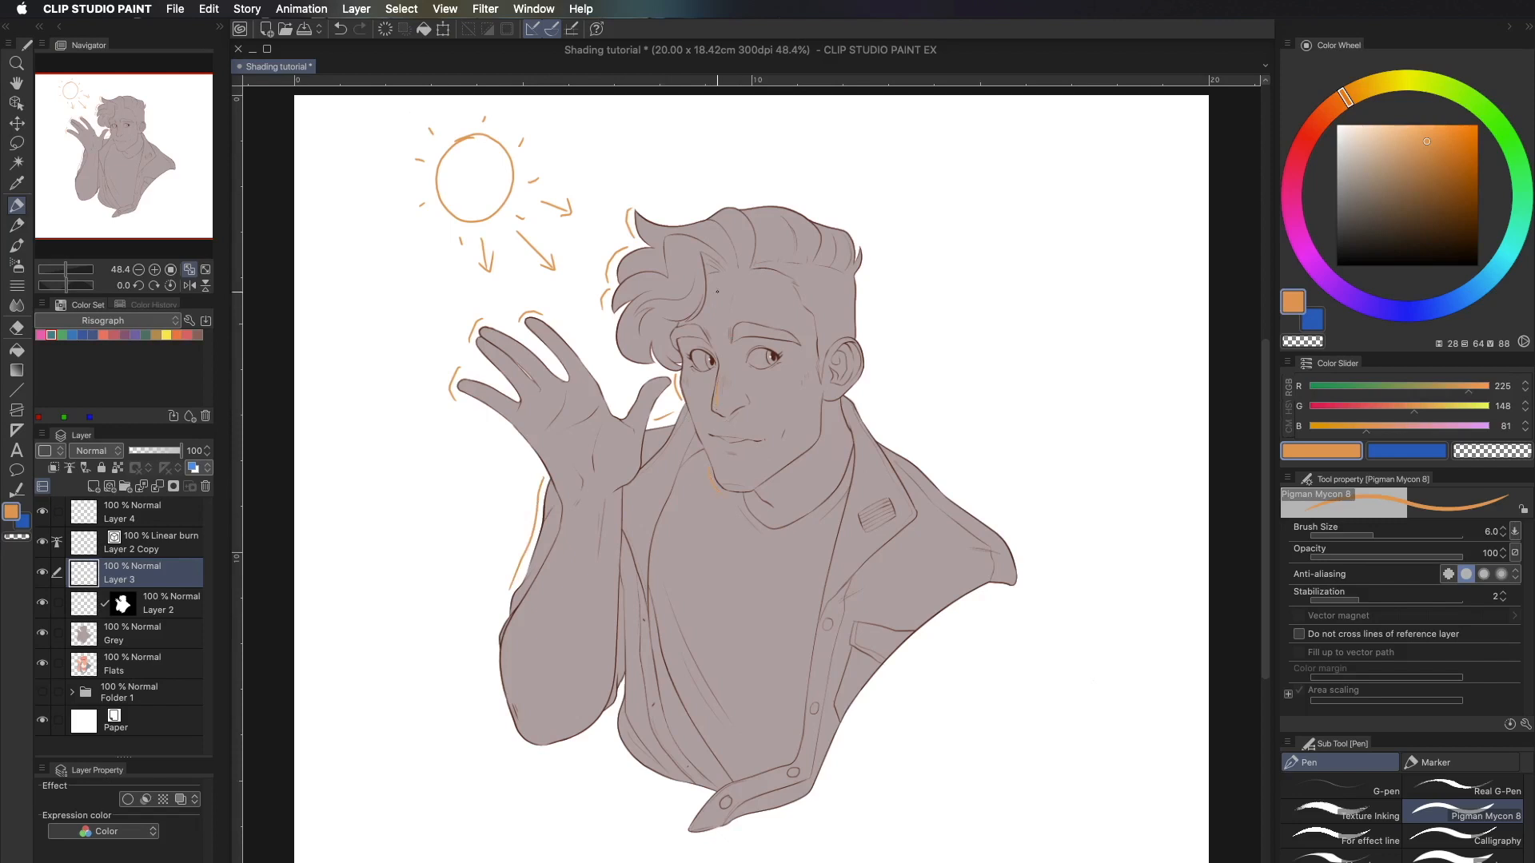
pyautogui.moveTo(644, 212); pyautogui.dragTo(815, 195)
pyautogui.moveTo(487, 638); pyautogui.dragTo(496, 685)
# - Switch to blue and outline the shadow areas under the jaw, nose, hair, ear, forearm and inside the jacket
pyautogui.press('x')
pyautogui.moveTo(742, 493)
pyautogui.mouseDown()
pyautogui.moveTo(803, 495)
pyautogui.moveTo(824, 428)
pyautogui.mouseUp()
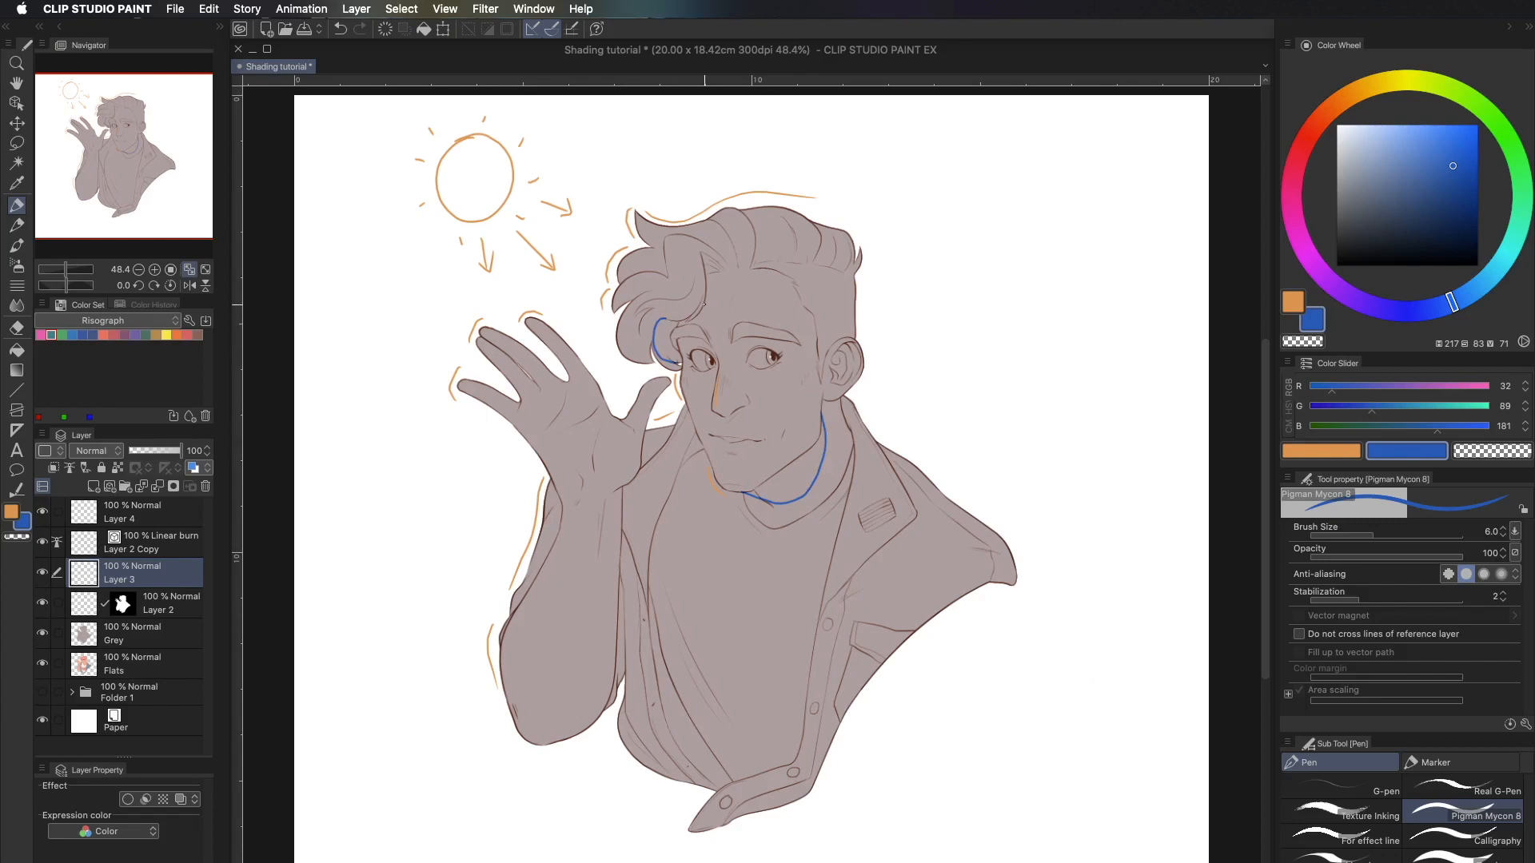
pyautogui.moveTo(707, 294); pyautogui.dragTo(722, 269)
pyautogui.moveTo(522, 731)
pyautogui.mouseDown()
pyautogui.moveTo(593, 690)
pyautogui.moveTo(622, 538)
pyautogui.moveTo(724, 779)
pyautogui.mouseUp()
pyautogui.moveTo(614, 720)
pyautogui.mouseDown()
pyautogui.moveTo(644, 767)
pyautogui.moveTo(698, 781)
pyautogui.mouseUp()
pyautogui.moveTo(613, 724); pyautogui.dragTo(616, 687)
pyautogui.moveTo(614, 697); pyautogui.dragTo(577, 742)
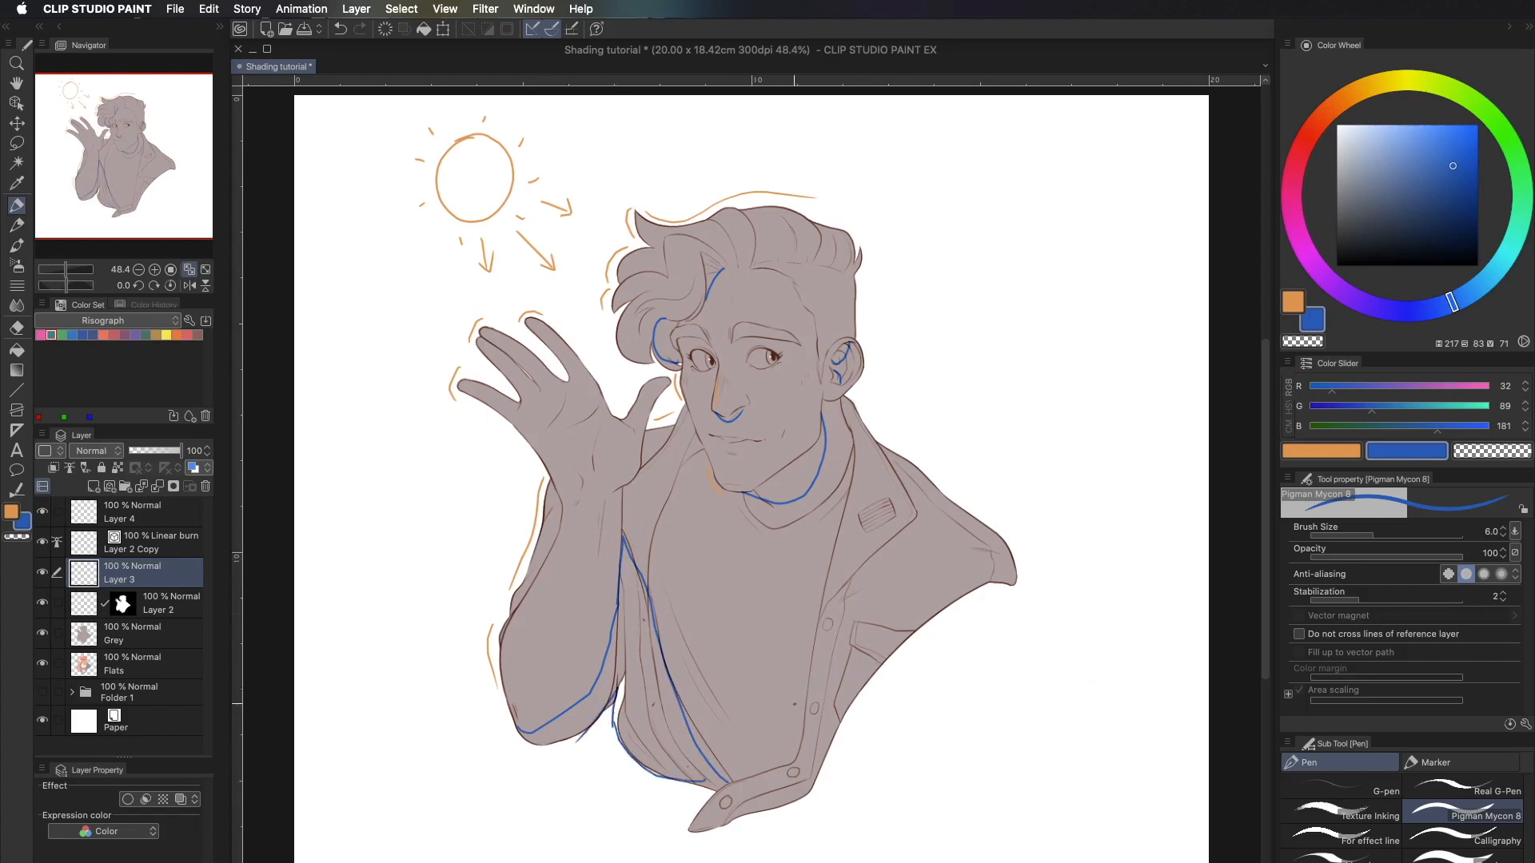
pyautogui.moveTo(646, 571); pyautogui.dragTo(707, 460)
pyautogui.moveTo(616, 487); pyautogui.dragTo(624, 496)
# - Lower the guide sketch layer's opacity to 12% and make Layer 2 ready for painting with the Mechanical pencil
pyautogui.moveTo(157, 451); pyautogui.dragTo(136, 451)
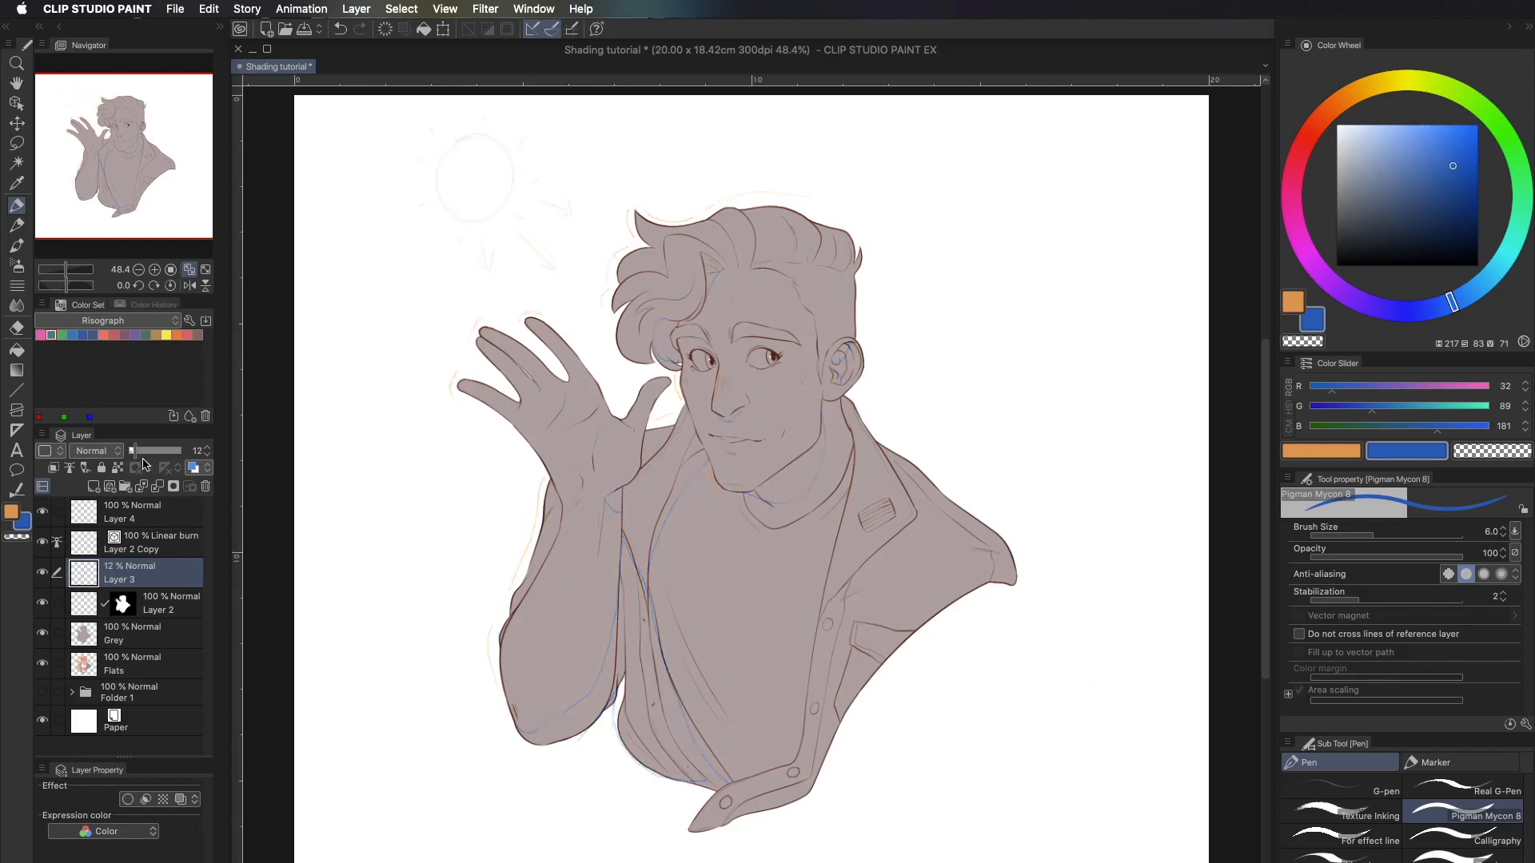
pyautogui.click(170, 605)
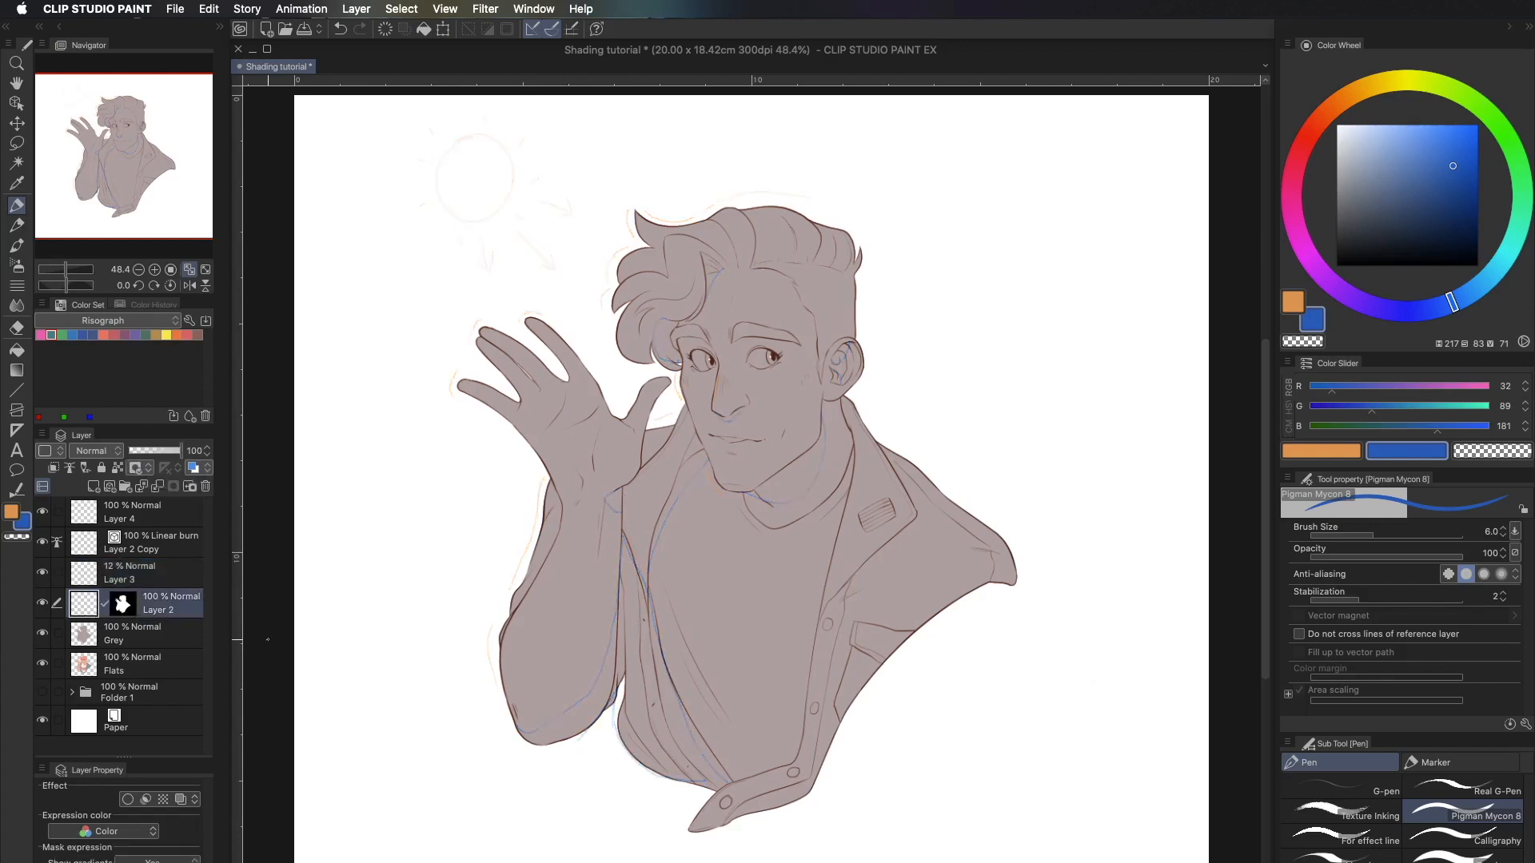
pyautogui.click(42, 636)
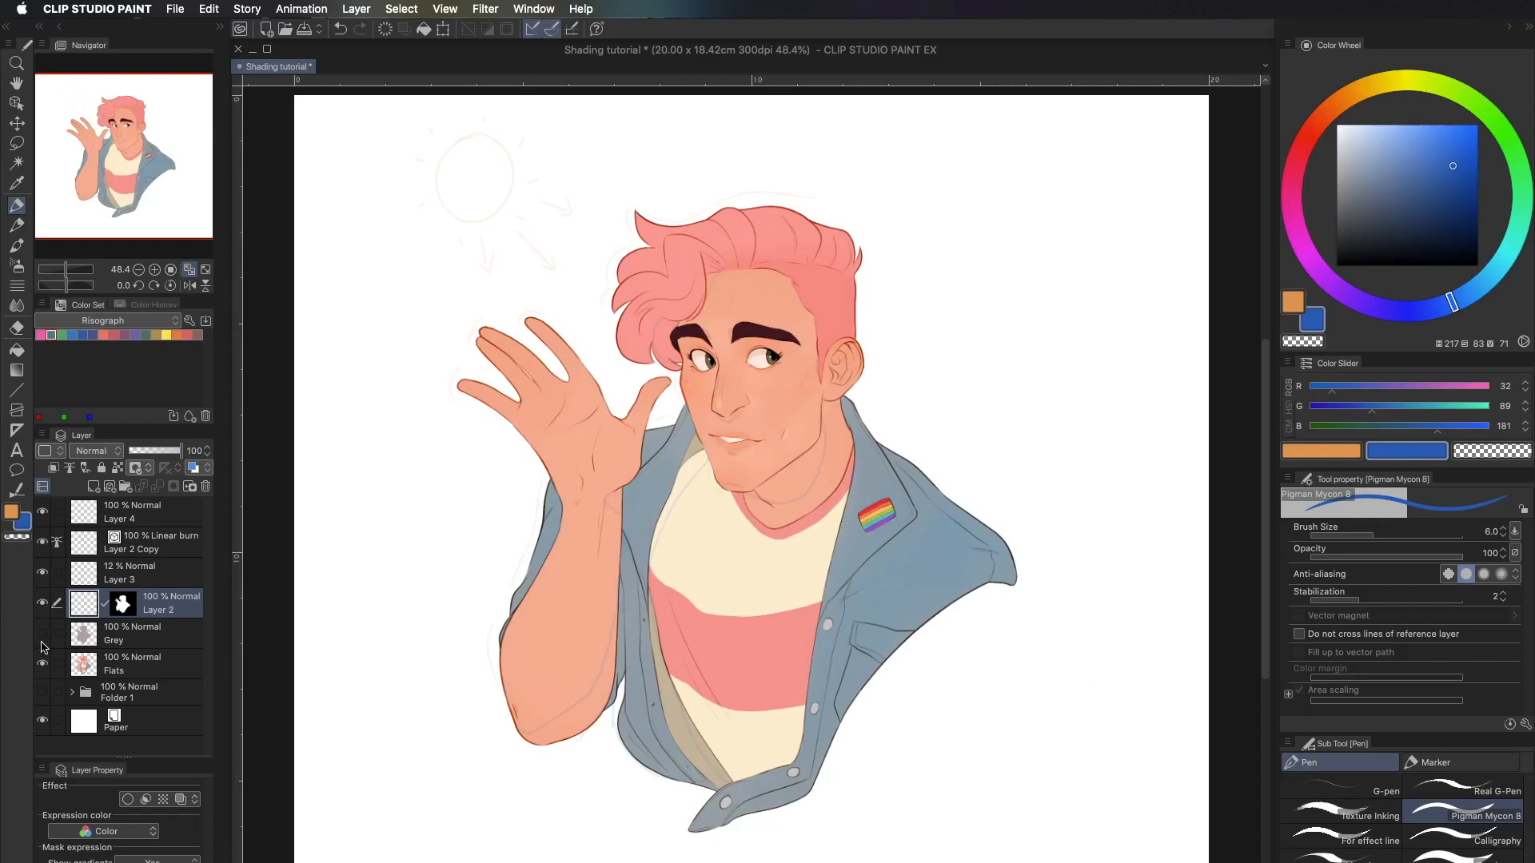
pyautogui.click(44, 630)
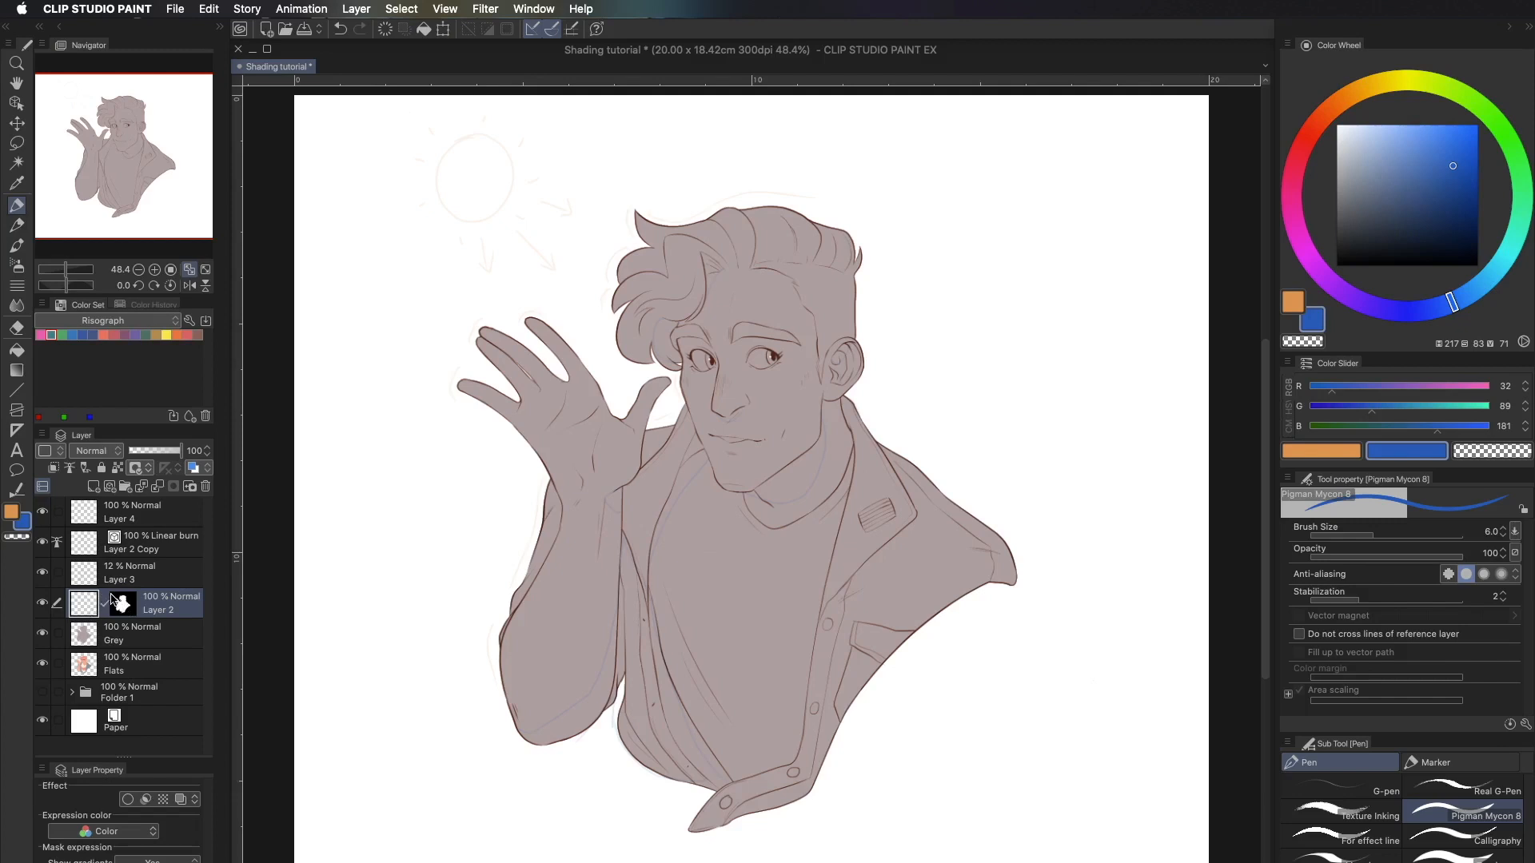
pyautogui.press('p')
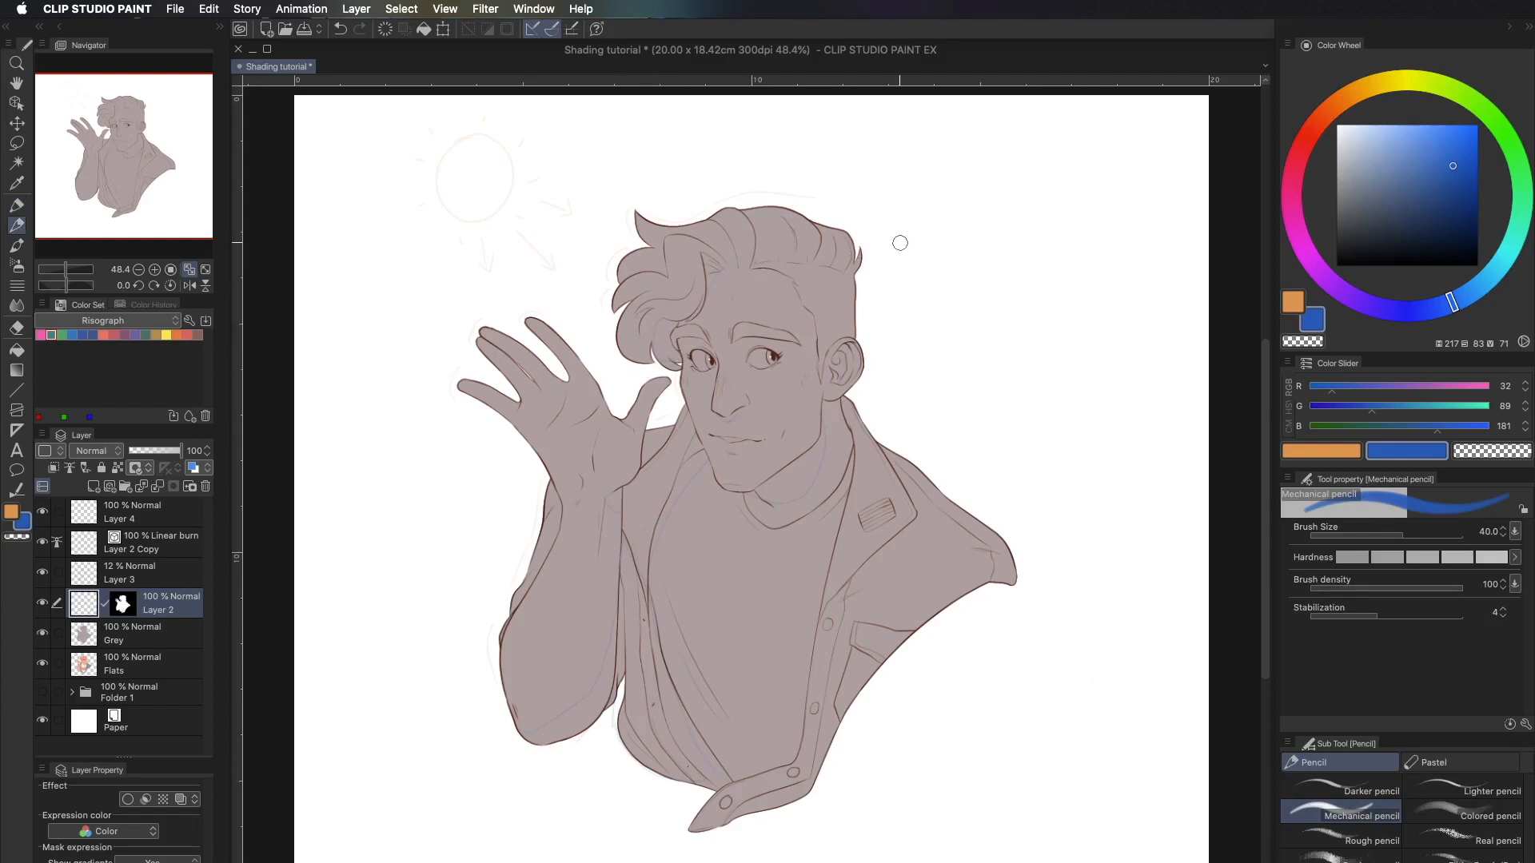
pyautogui.moveTo(861, 254)
pyautogui.mouseDown()
pyautogui.moveTo(593, 416)
pyautogui.moveTo(544, 471)
pyautogui.mouseUp()
pyautogui.moveTo(542, 529)
pyautogui.mouseDown()
pyautogui.moveTo(652, 472)
pyautogui.moveTo(861, 414)
pyautogui.moveTo(522, 740)
pyautogui.moveTo(990, 507)
pyautogui.moveTo(670, 849)
pyautogui.moveTo(832, 765)
pyautogui.mouseUp()
pyautogui.press('super+z')
# - Paint blue shadows with a smaller brush under the jaw, beneath the nose and along the underside of the hair
pyautogui.press('[')
pyautogui.press('[')
pyautogui.press('[')
pyautogui.press('[')
pyautogui.moveTo(753, 493)
pyautogui.mouseDown()
pyautogui.moveTo(819, 450)
pyautogui.moveTo(805, 483)
pyautogui.mouseUp()
pyautogui.moveTo(717, 413); pyautogui.dragTo(747, 402)
pyautogui.moveTo(661, 327); pyautogui.dragTo(674, 358)
pyautogui.moveTo(674, 357)
pyautogui.mouseDown()
pyautogui.moveTo(666, 339)
pyautogui.moveTo(680, 362)
pyautogui.mouseUp()
pyautogui.moveTo(663, 327)
pyautogui.mouseDown()
pyautogui.moveTo(675, 323)
pyautogui.moveTo(657, 338)
pyautogui.mouseUp()
pyautogui.moveTo(713, 270); pyautogui.dragTo(708, 294)
pyautogui.moveTo(717, 268); pyautogui.dragTo(704, 255)
# - Paint a blue shadow with a larger brush along the underside of the raised forearm and elbow
pyautogui.press(']')
pyautogui.press(']')
pyautogui.press(']')
pyautogui.press(']')
pyautogui.press(']')
pyautogui.moveTo(528, 738)
pyautogui.mouseDown()
pyautogui.moveTo(610, 672)
pyautogui.moveTo(622, 564)
pyautogui.mouseUp()
# - Fill the inner side of the open jacket beside the elbow with blue shadow, using a smaller brush
pyautogui.press('[')
pyautogui.press('[')
pyautogui.press('[')
pyautogui.press('[')
pyautogui.press('[')
pyautogui.moveTo(622, 534)
pyautogui.mouseDown()
pyautogui.moveTo(640, 771)
pyautogui.moveTo(720, 780)
pyautogui.mouseUp()
# - Extend the blue shadow along the jacket's inner edge beside the shirt and touch up the shadow at the sleeve opening
pyautogui.press(']')
pyautogui.press(']')
pyautogui.press(']')
pyautogui.press(']')
pyautogui.press(']')
pyautogui.press('[')
pyautogui.press('[')
pyautogui.press('[')
pyautogui.press('[')
pyautogui.press('[')
pyautogui.moveTo(695, 445)
pyautogui.mouseDown()
pyautogui.moveTo(651, 571)
pyautogui.moveTo(667, 677)
pyautogui.mouseUp()
pyautogui.press('c')
pyautogui.press('c')
pyautogui.moveTo(619, 489); pyautogui.dragTo(616, 514)
pyautogui.press('c')
pyautogui.press('c')
# - Paint blue shadows inside the ear, across the neck below the jaw and beneath the jacket lapel with the pin
pyautogui.moveTo(832, 369); pyautogui.dragTo(845, 385)
pyautogui.moveTo(724, 486); pyautogui.dragTo(785, 470)
pyautogui.moveTo(891, 552); pyautogui.dragTo(820, 621)
pyautogui.moveTo(920, 521)
pyautogui.mouseDown()
pyautogui.moveTo(823, 615)
pyautogui.moveTo(901, 548)
pyautogui.mouseUp()
pyautogui.moveTo(822, 422); pyautogui.dragTo(821, 440)
# - Paint a blue shadow with a larger brush along the lower edge of the jacket's shoulder and side
pyautogui.press(']')
pyautogui.press(']')
pyautogui.press(']')
pyautogui.press(']')
pyautogui.press(']')
pyautogui.press(']')
pyautogui.moveTo(976, 590); pyautogui.dragTo(835, 739)
pyautogui.moveTo(1015, 575); pyautogui.dragTo(887, 640)
# - Refine the blue shadows under the chin, in the hair and beside the collar with the brush reduced to 15
pyautogui.press('[')
pyautogui.press('[')
pyautogui.press('[')
pyautogui.press('[')
pyautogui.press('[')
pyautogui.moveTo(748, 491)
pyautogui.mouseDown()
pyautogui.moveTo(773, 509)
pyautogui.moveTo(796, 500)
pyautogui.mouseUp()
pyautogui.press('[')
pyautogui.press('[')
pyautogui.moveTo(709, 291); pyautogui.dragTo(678, 325)
pyautogui.moveTo(662, 356); pyautogui.dragTo(680, 368)
pyautogui.moveTo(657, 323); pyautogui.dragTo(653, 350)
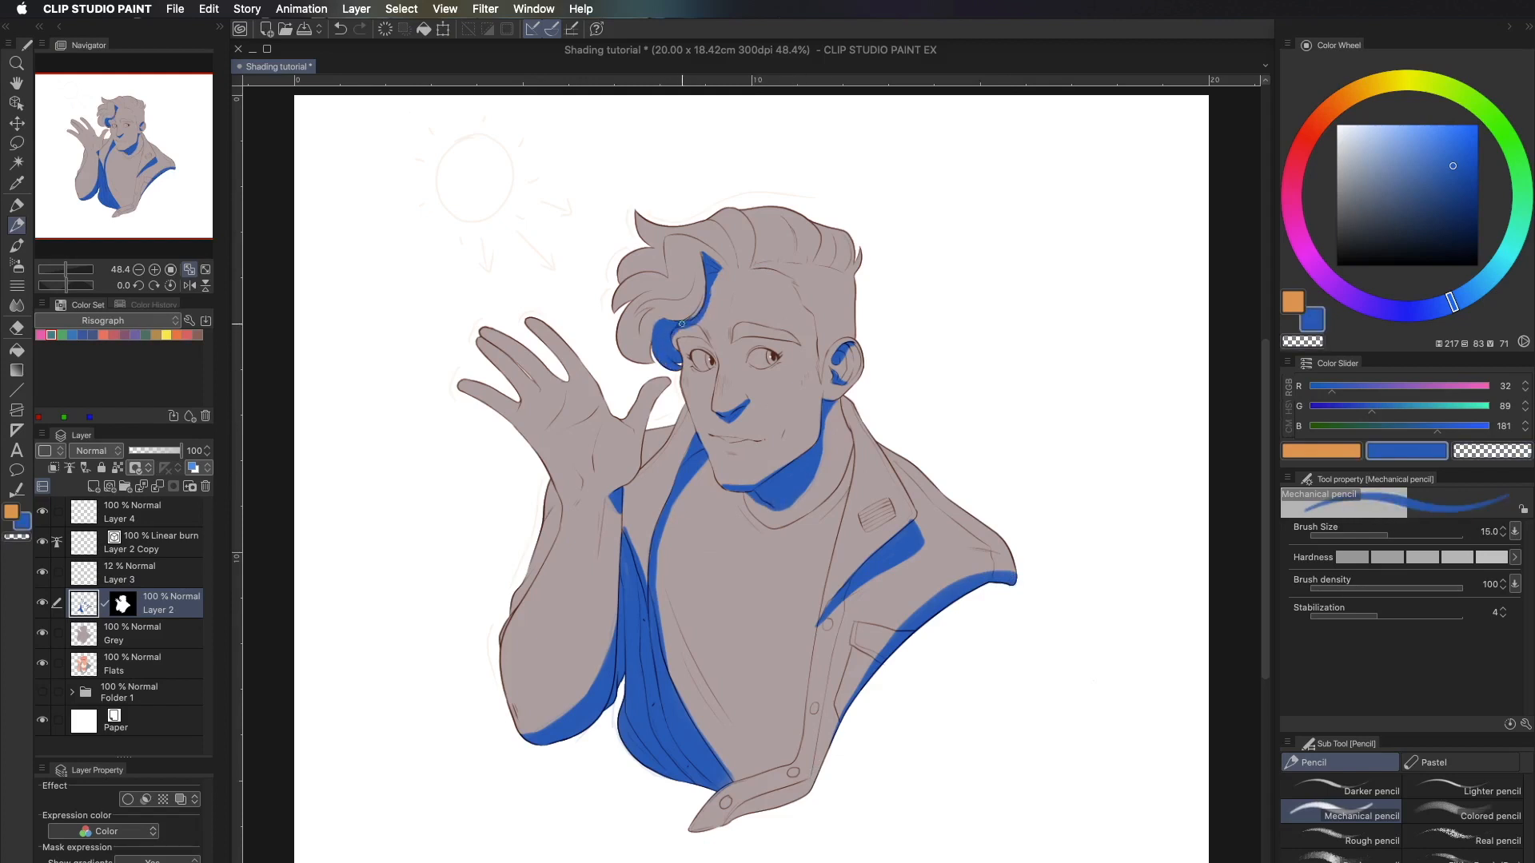
pyautogui.moveTo(694, 430); pyautogui.dragTo(657, 523)
# - Duplicate Layer 2, clear the copy's contents and choose orange as the drawing colour
pyautogui.moveTo(168, 604); pyautogui.dragTo(167, 588)
pyautogui.press('Delete')
pyautogui.click(12, 513)
# - Paint thin orange rim light along the lit edges of the hair, face, hand, arm, lapel and jacket hem
pyautogui.moveTo(651, 250); pyautogui.dragTo(620, 283)
pyautogui.moveTo(640, 276)
pyautogui.mouseDown()
pyautogui.moveTo(615, 310)
pyautogui.moveTo(644, 361)
pyautogui.mouseUp()
pyautogui.moveTo(684, 374); pyautogui.dragTo(705, 448)
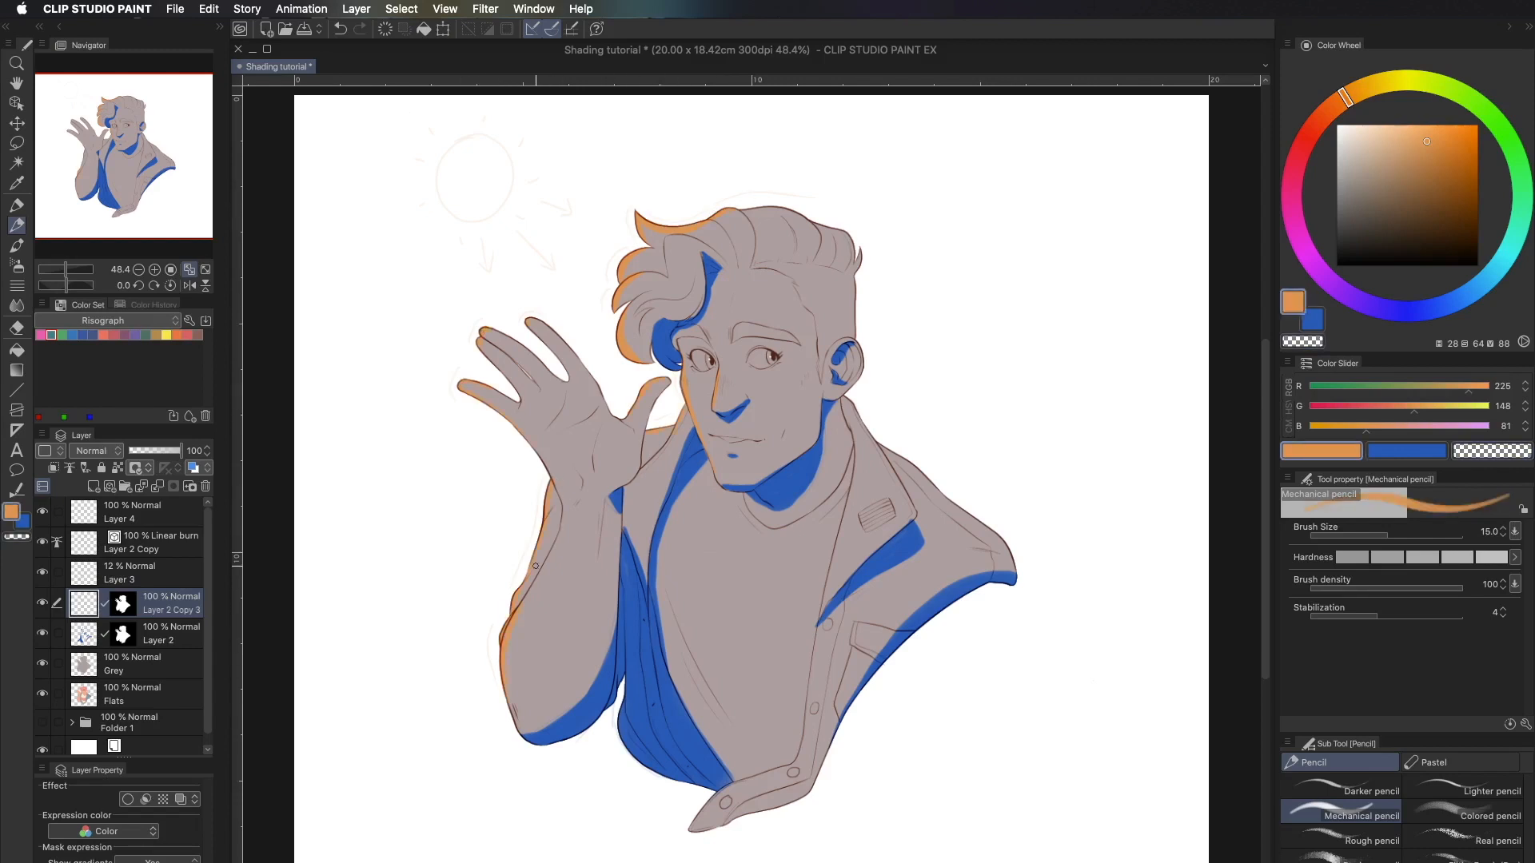
pyautogui.moveTo(854, 242); pyautogui.dragTo(855, 250)
pyautogui.moveTo(856, 434); pyautogui.dragTo(822, 601)
pyautogui.press('super+z')
pyautogui.moveTo(758, 777); pyautogui.dragTo(692, 826)
pyautogui.moveTo(739, 505); pyautogui.dragTo(756, 528)
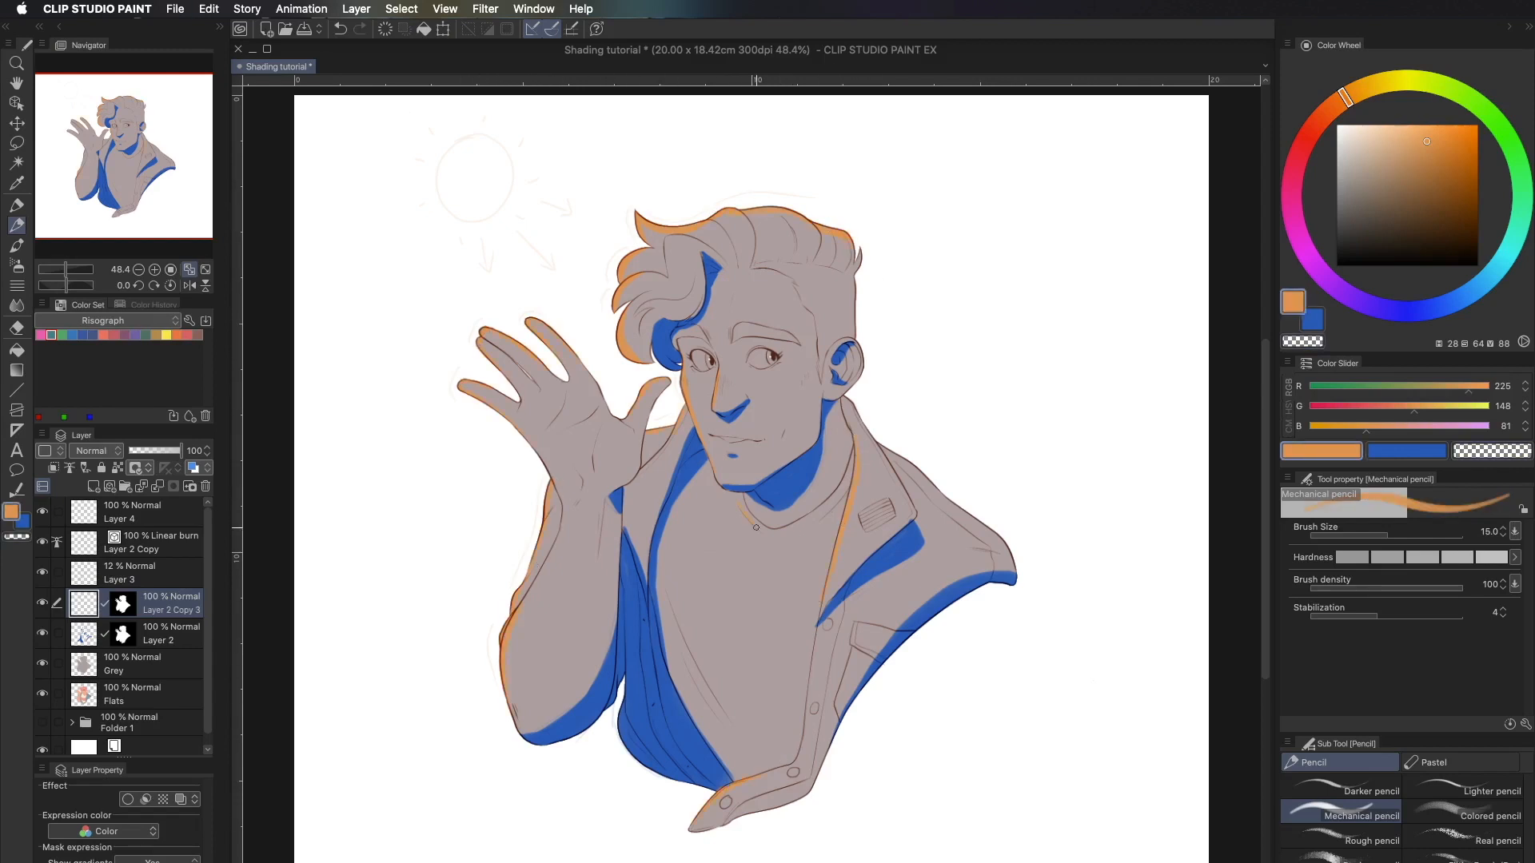
# - Hide the guide, rim light and Grey layers, and refill Layer 2's shadows with pale cream (RGB 249, 236, 225)
pyautogui.click(42, 572)
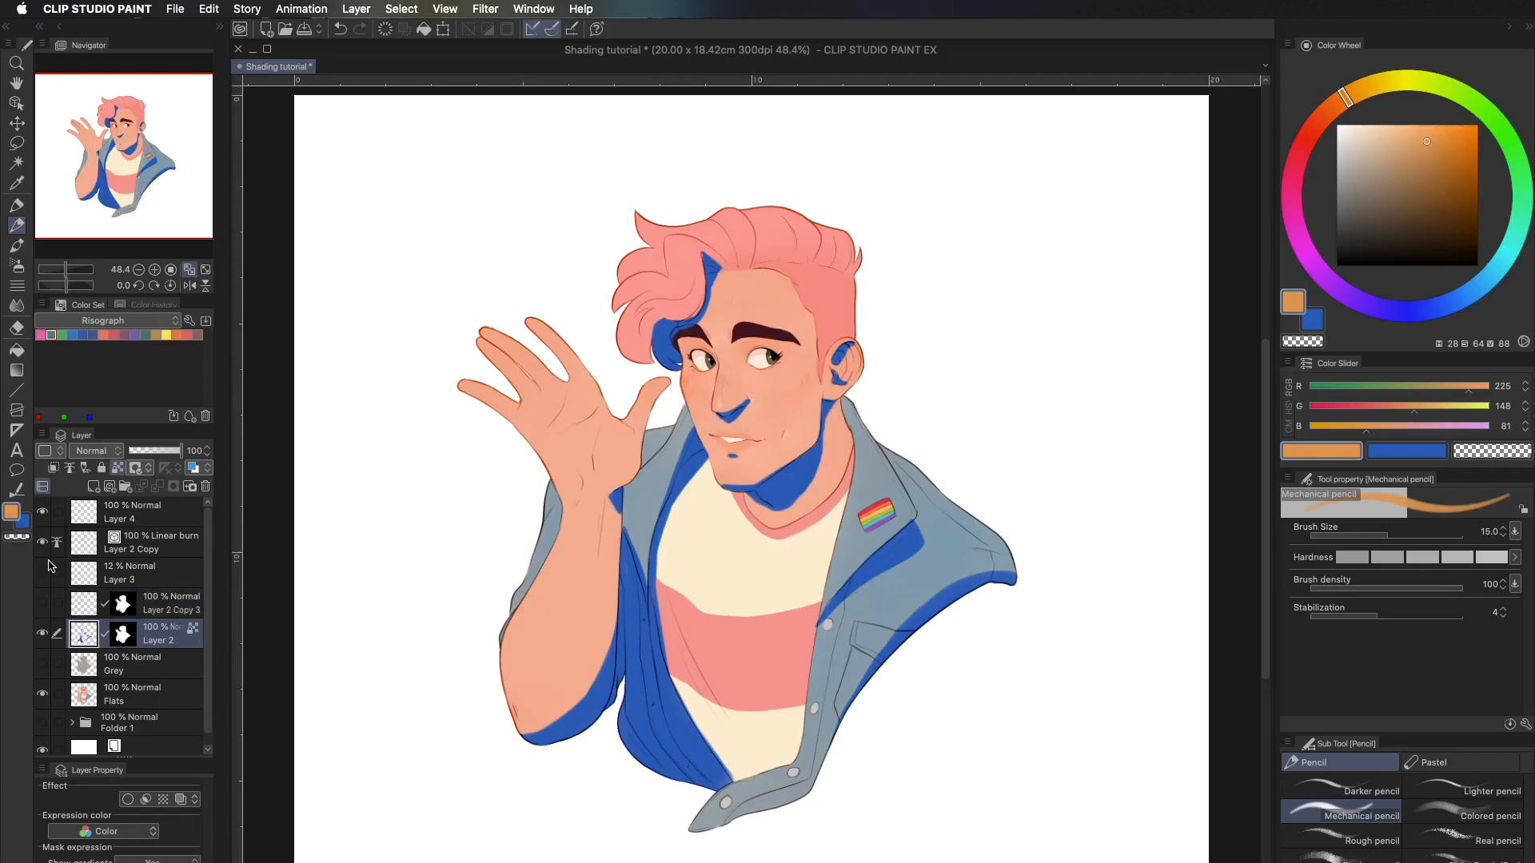
pyautogui.click(1349, 127)
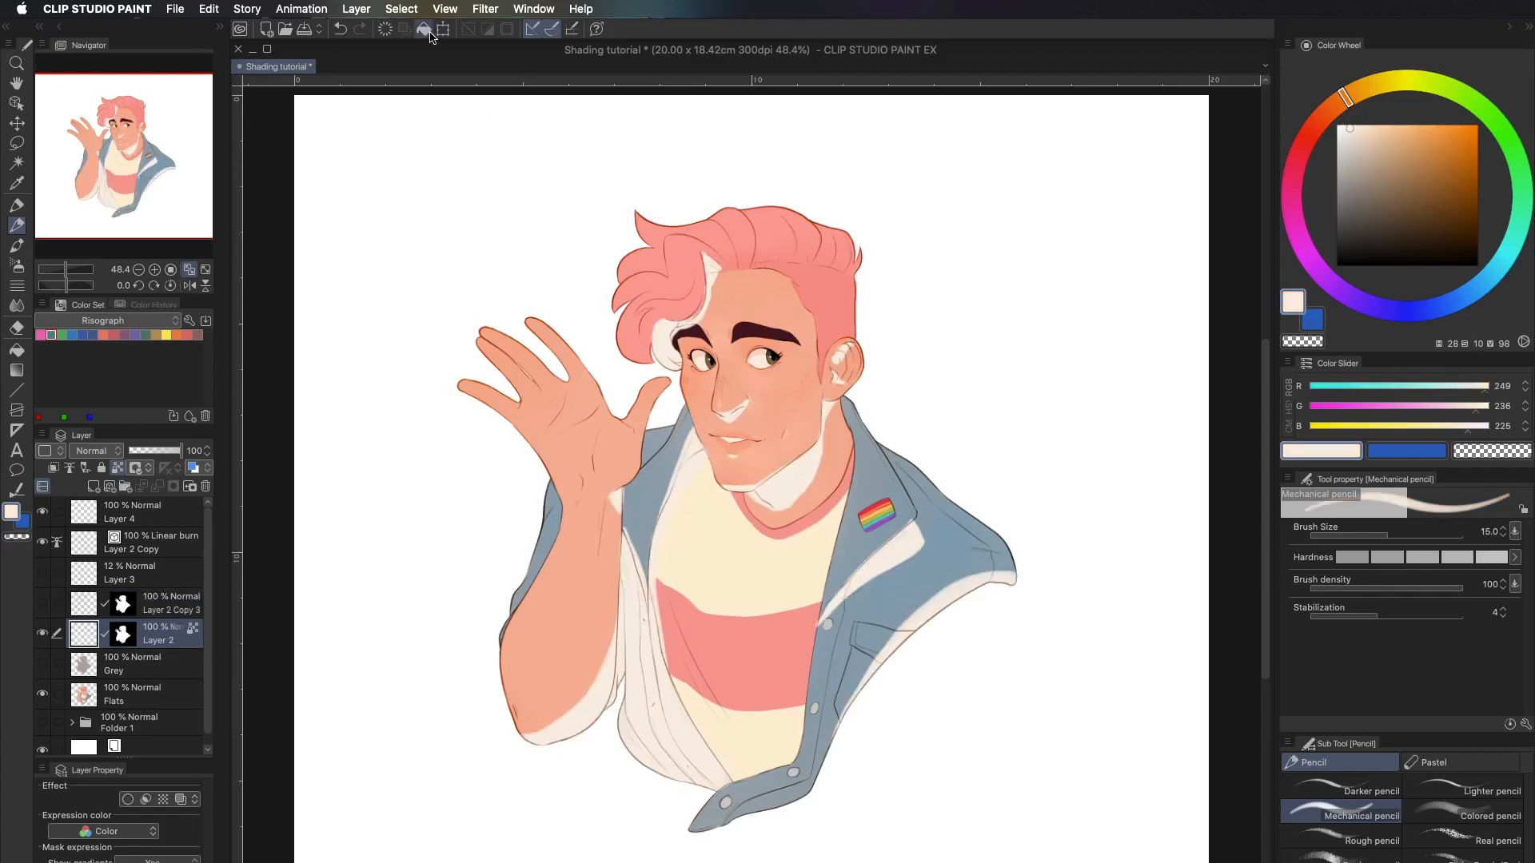
# - Set the blending mode of the shadow layer, Layer 2, to Linear burn
pyautogui.click(106, 451)
pyautogui.click(104, 468)
pyautogui.click(106, 450)
pyautogui.click(105, 529)
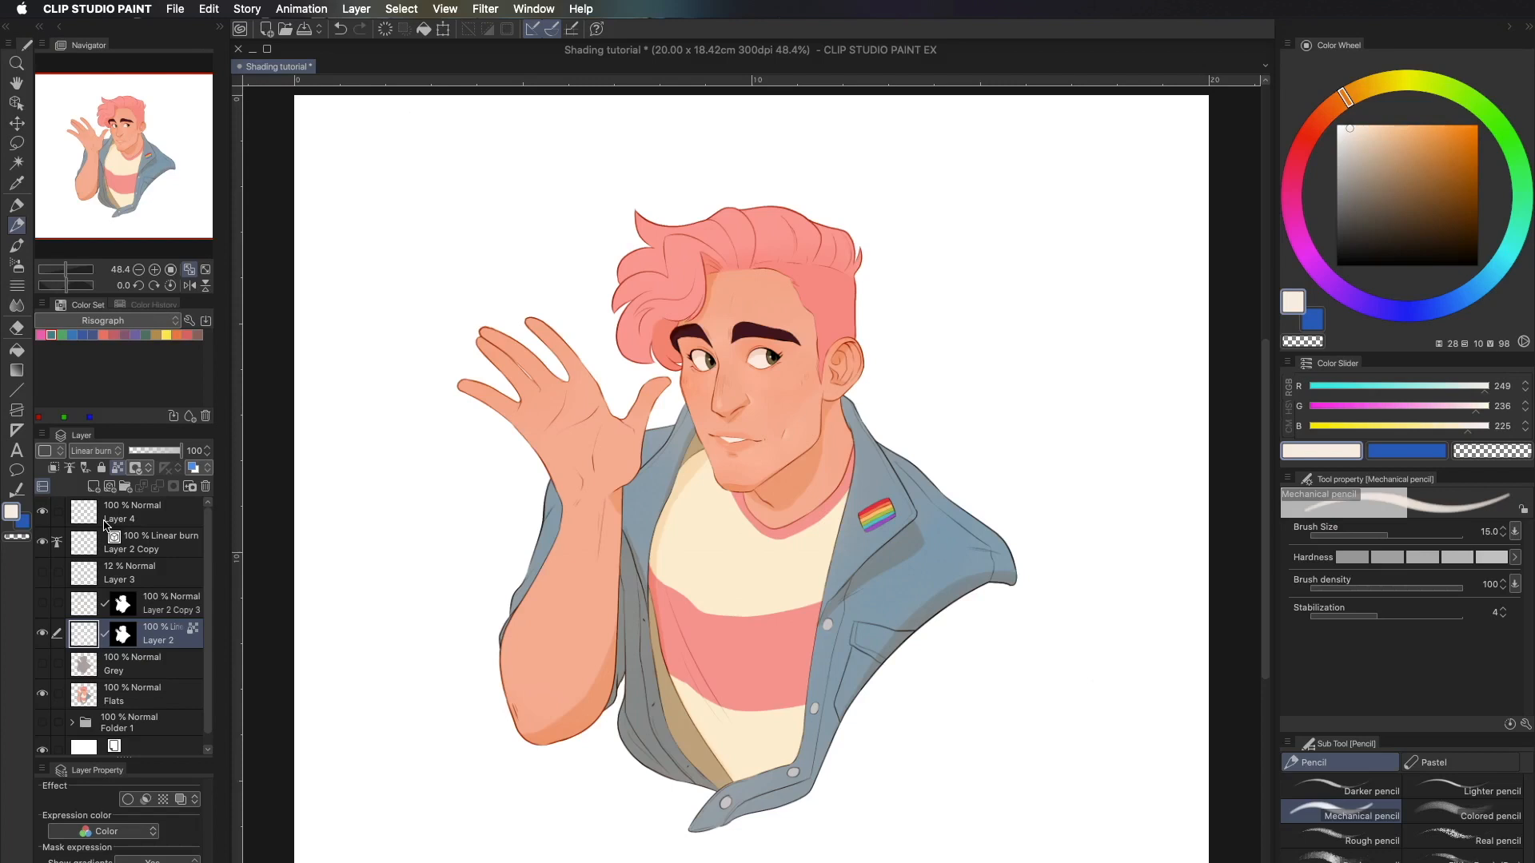
# - Compare the shadows in Multiply blending mode and return Layer 2 to Linear burn
pyautogui.click(112, 451)
pyautogui.click(101, 497)
pyautogui.click(104, 451)
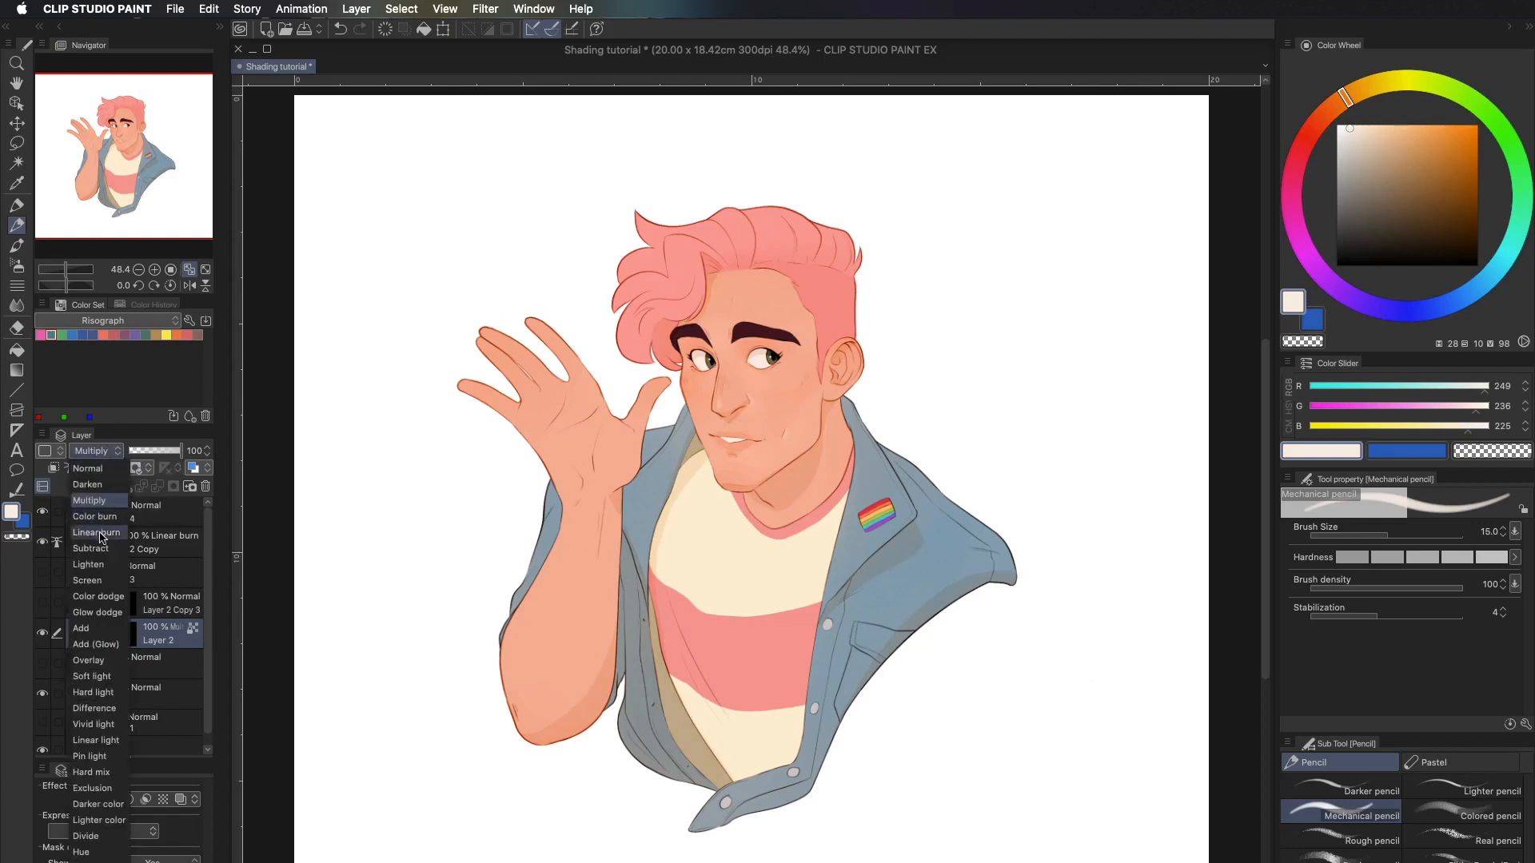
pyautogui.click(95, 534)
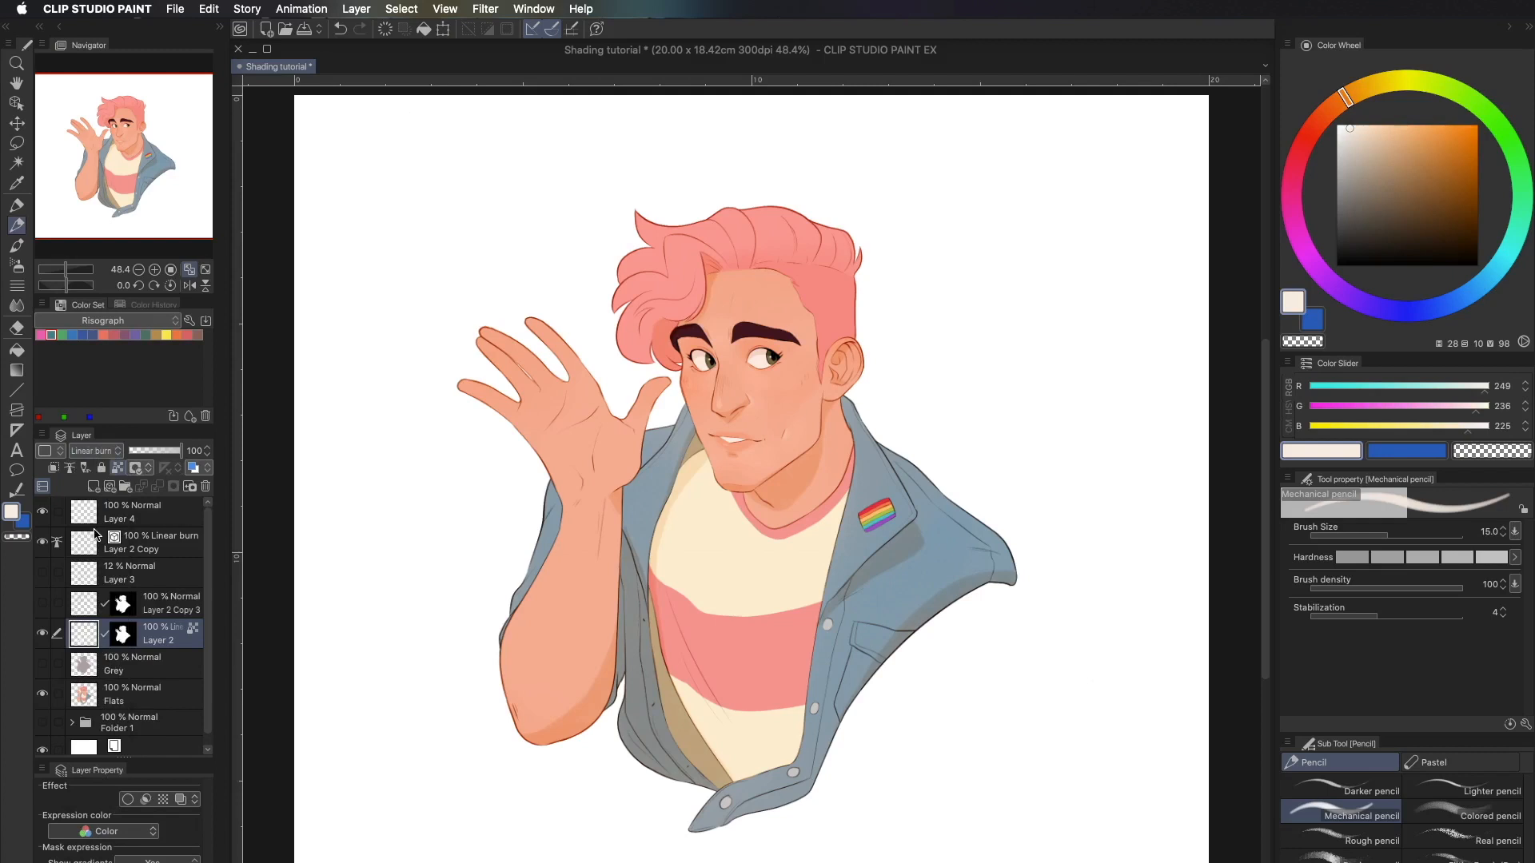
# - Show Layer 2 Copy 3, recolour its rim light pale cream, and blend it as Overlay at 41% opacity
pyautogui.click(42, 603)
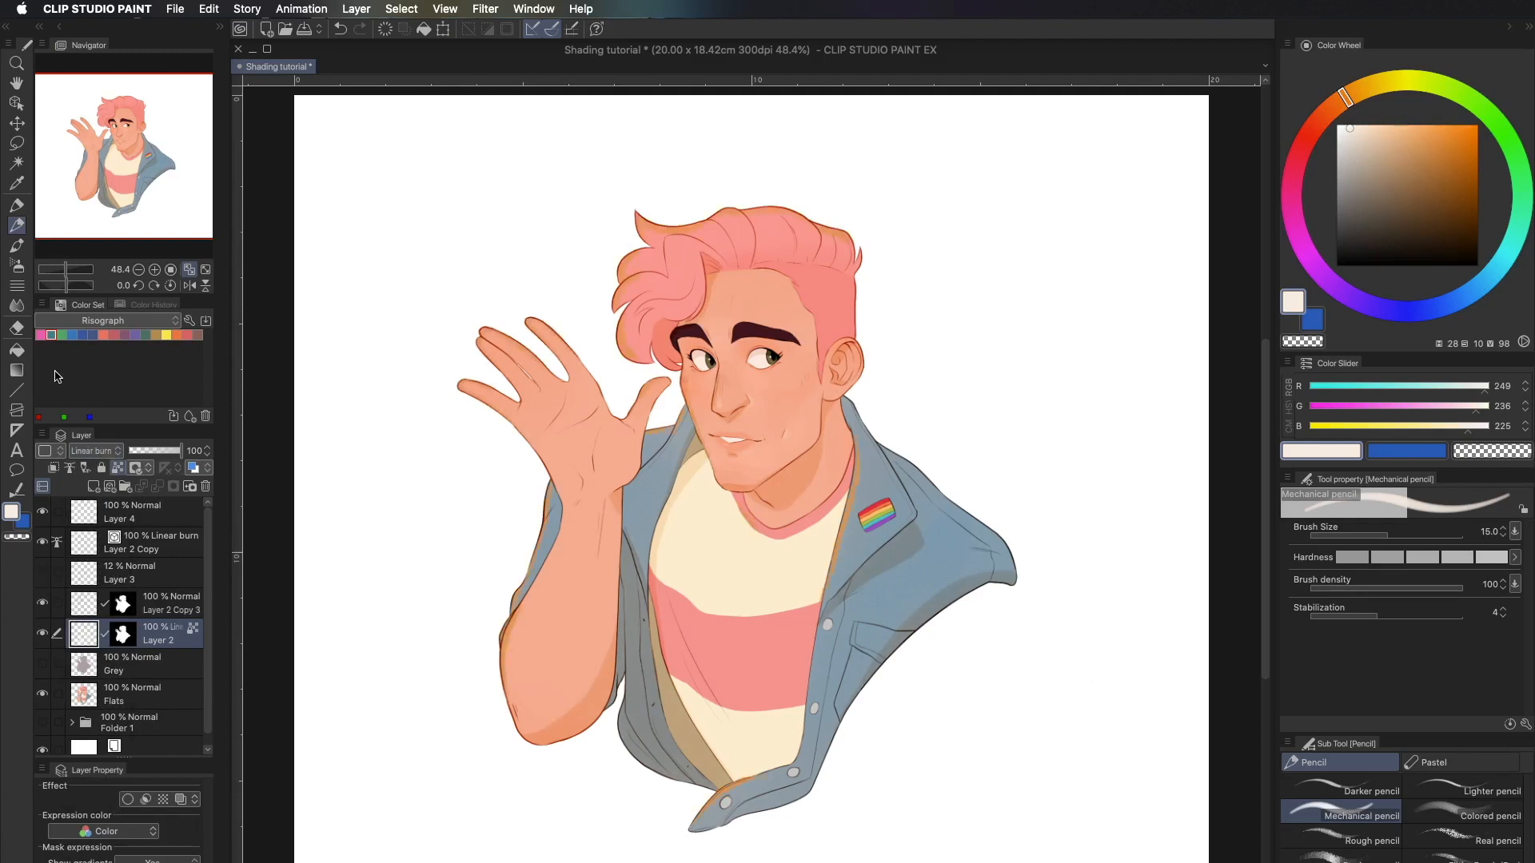
pyautogui.click(146, 596)
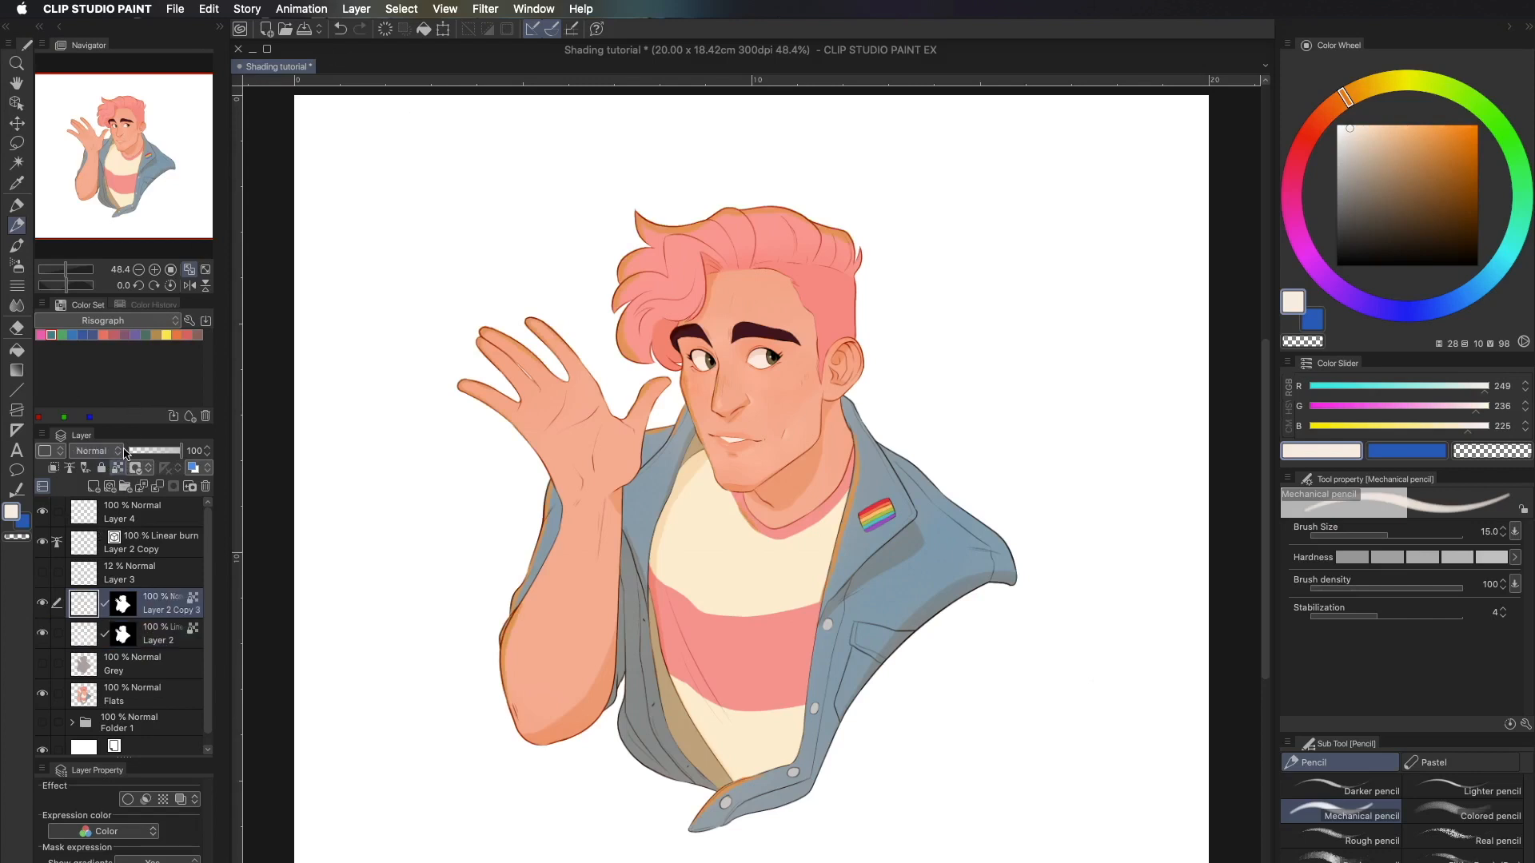
pyautogui.click(103, 453)
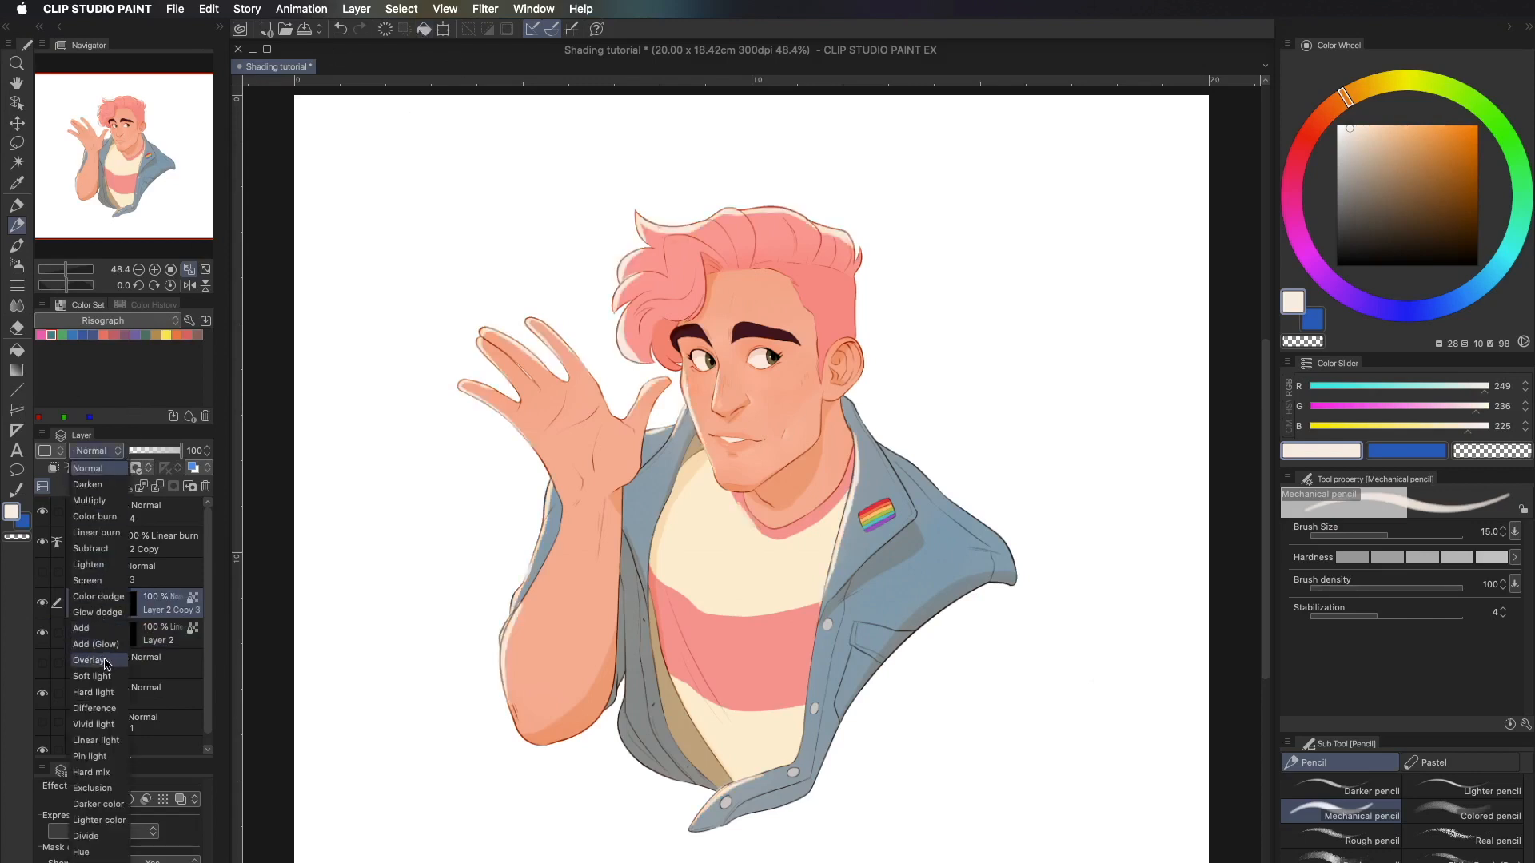
pyautogui.click(105, 663)
pyautogui.moveTo(173, 452); pyautogui.dragTo(150, 451)
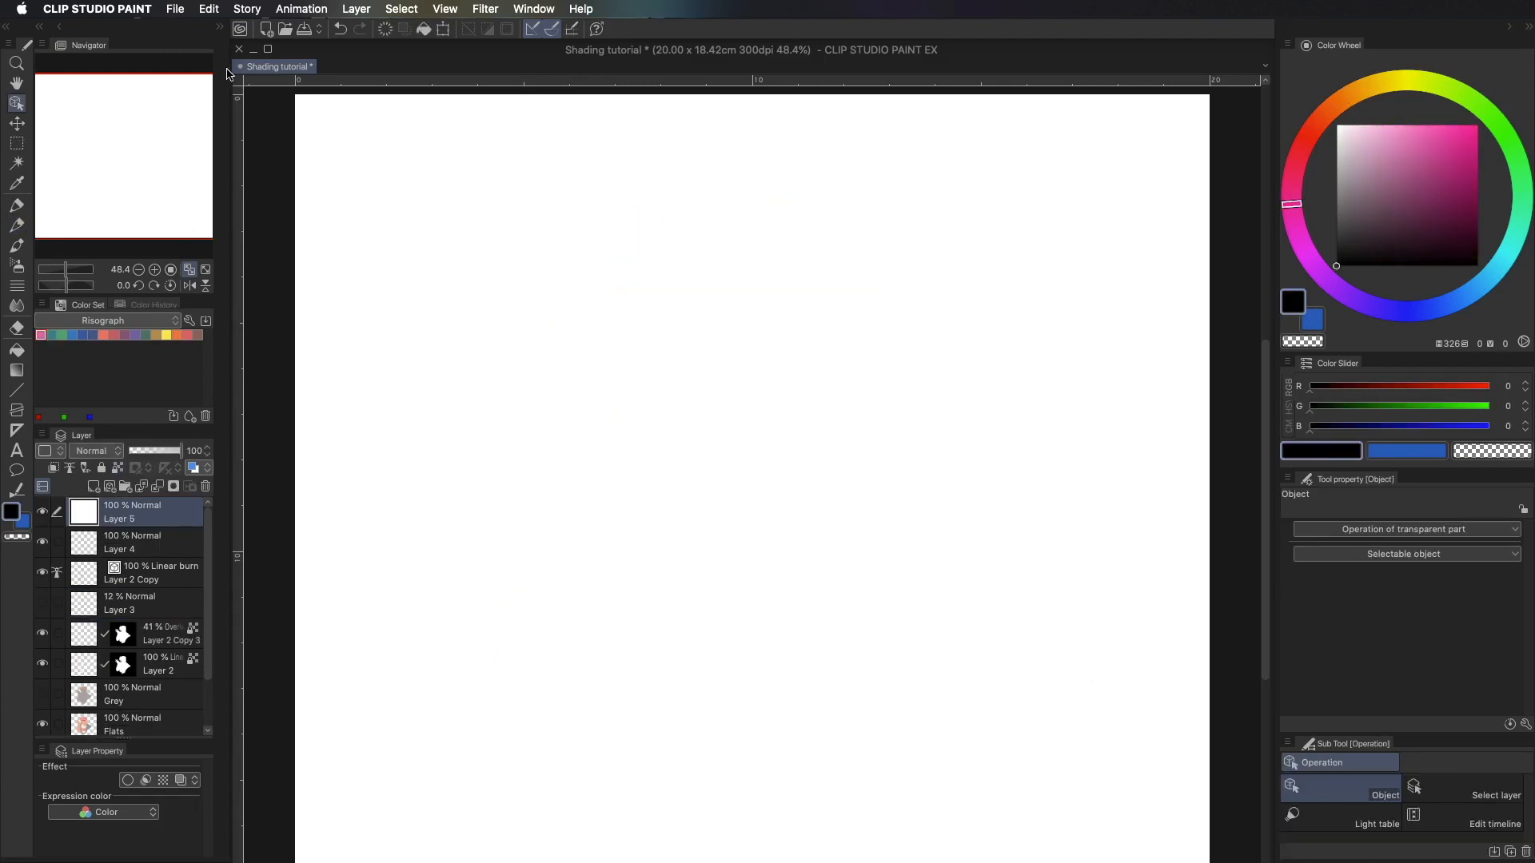
# - Place the male 3D drawing figure on the canvas and rotate its camera to a low three-quarter view
pyautogui.click(221, 28)
pyautogui.moveTo(349, 86); pyautogui.dragTo(697, 377)
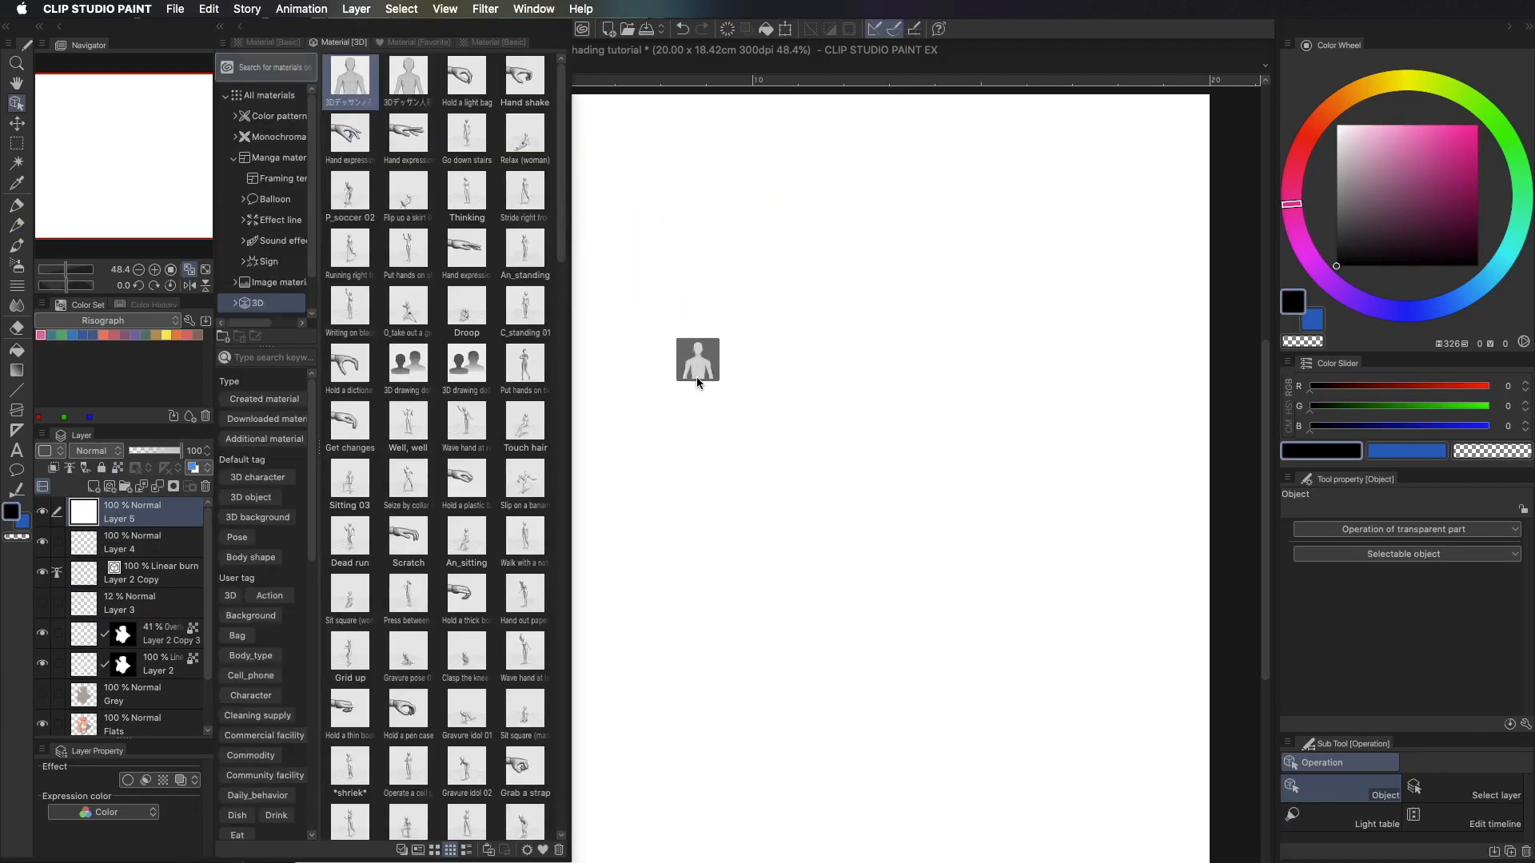
pyautogui.click(222, 28)
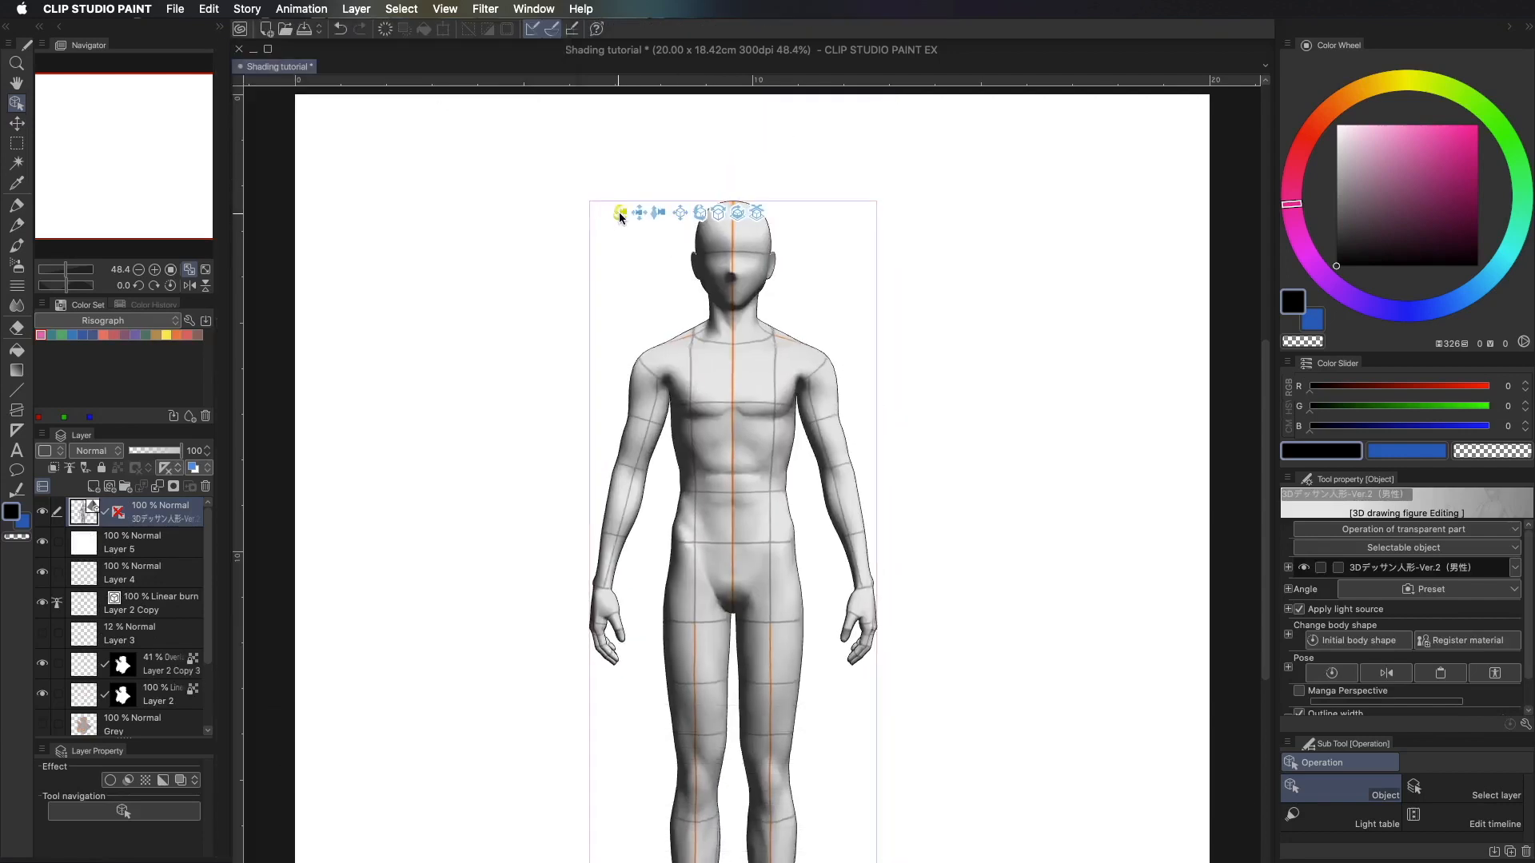
pyautogui.moveTo(610, 212); pyautogui.dragTo(526, 171)
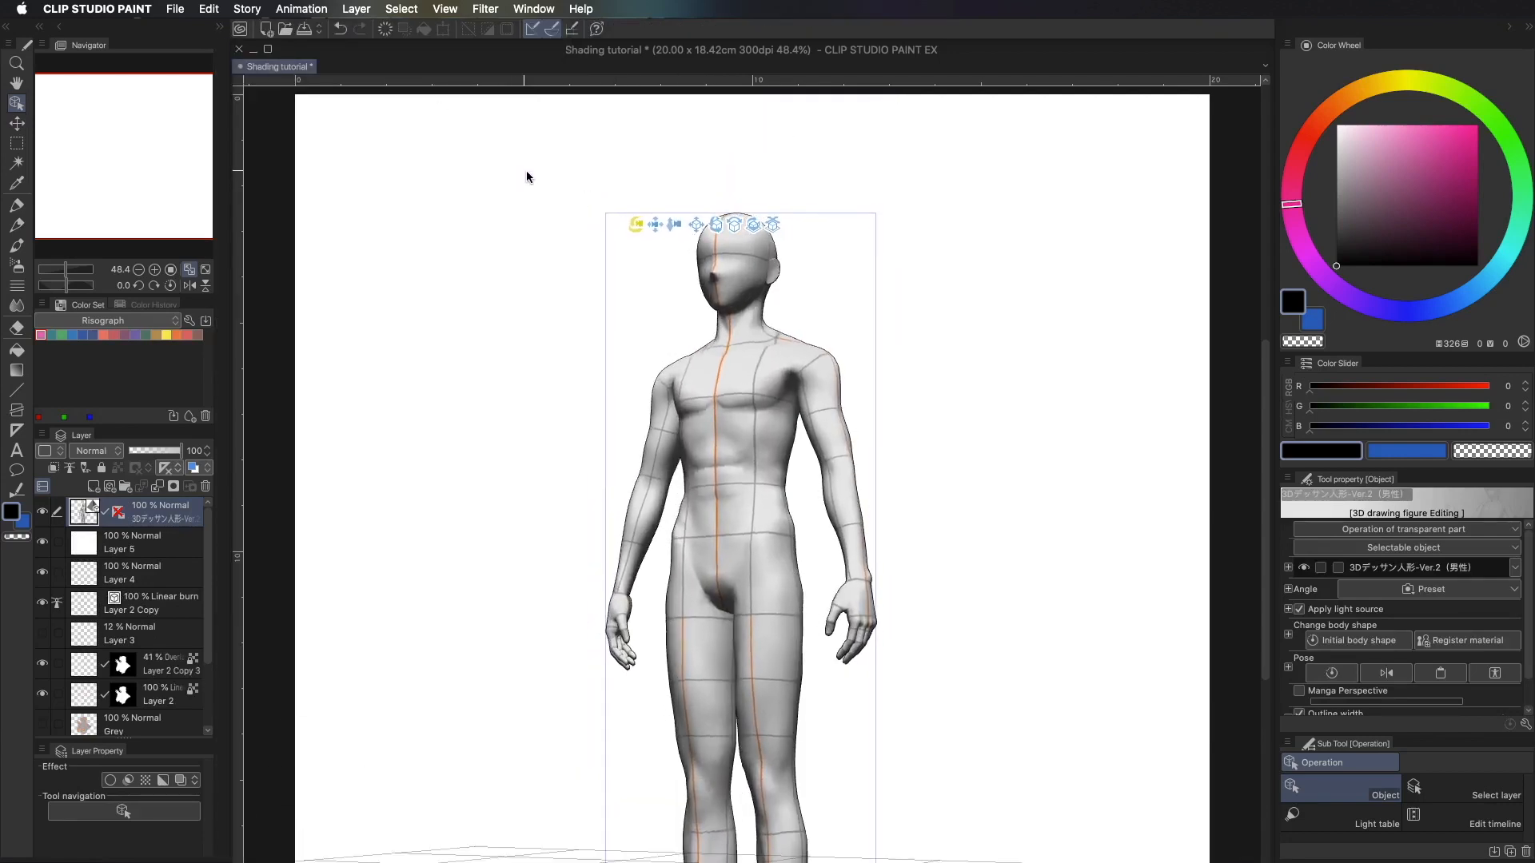
# - Raise the 3D figure's right arm with the elbow bent and the hand beside the head
pyautogui.moveTo(619, 632); pyautogui.dragTo(603, 461)
pyautogui.click(658, 421)
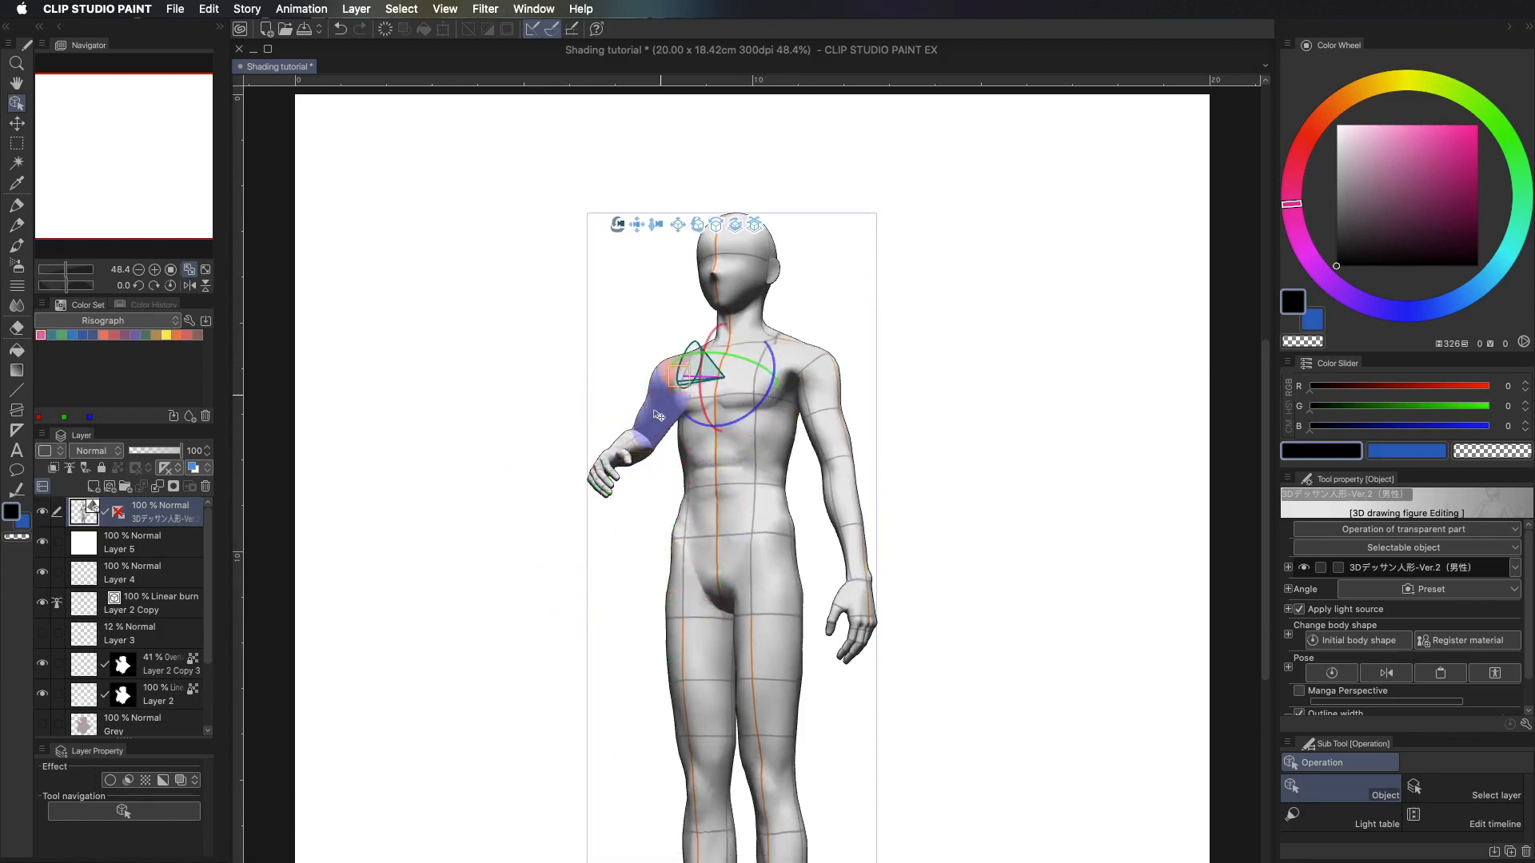
pyautogui.moveTo(657, 421); pyautogui.dragTo(897, 369)
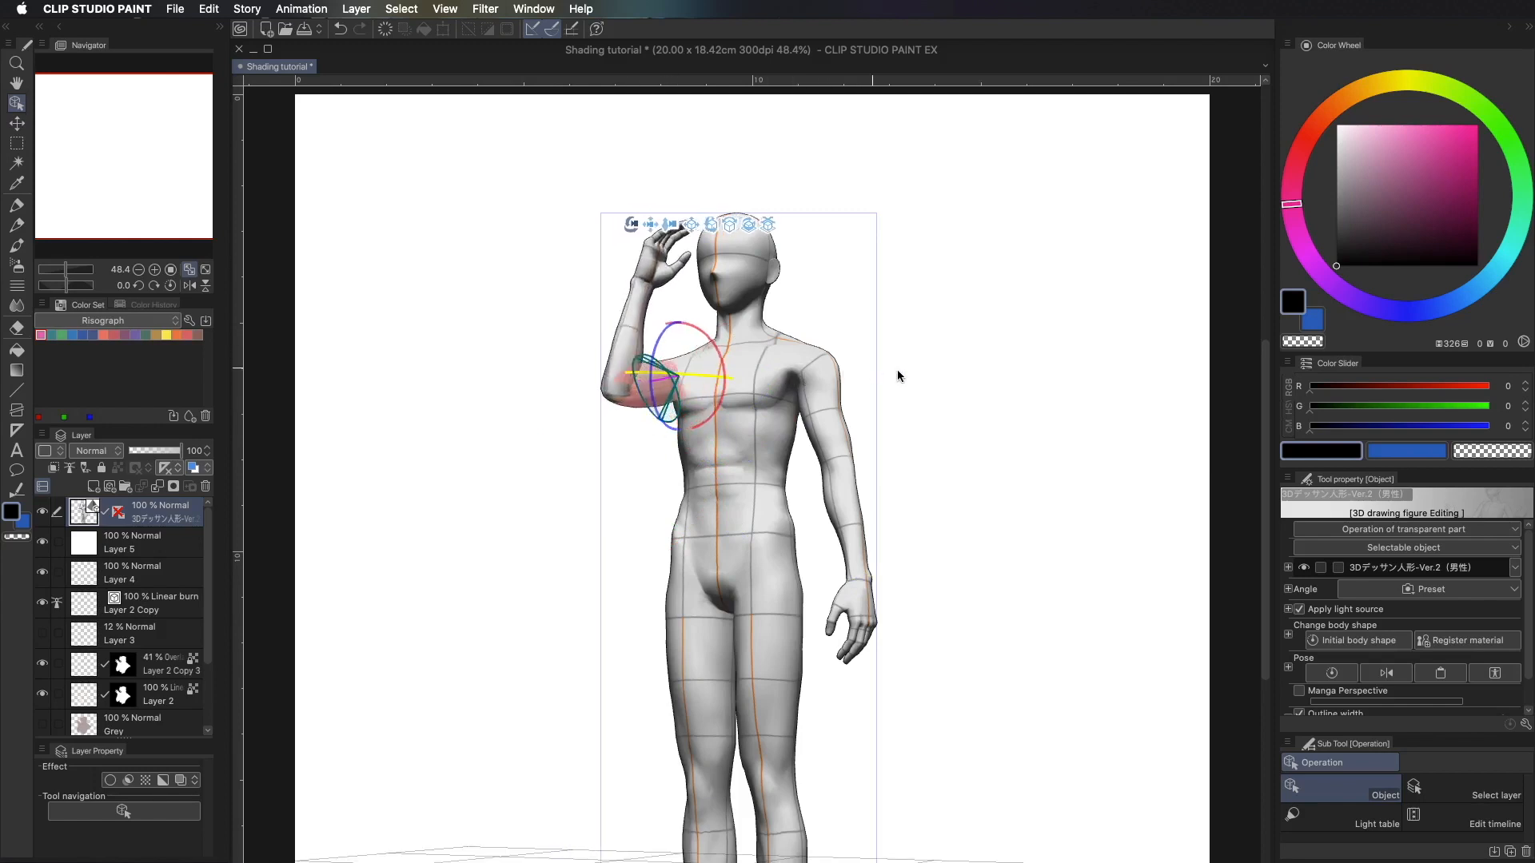
# - Swing the figure's raised hand and forearm outward away from the body and adjust the tilt of the head
pyautogui.click(662, 272)
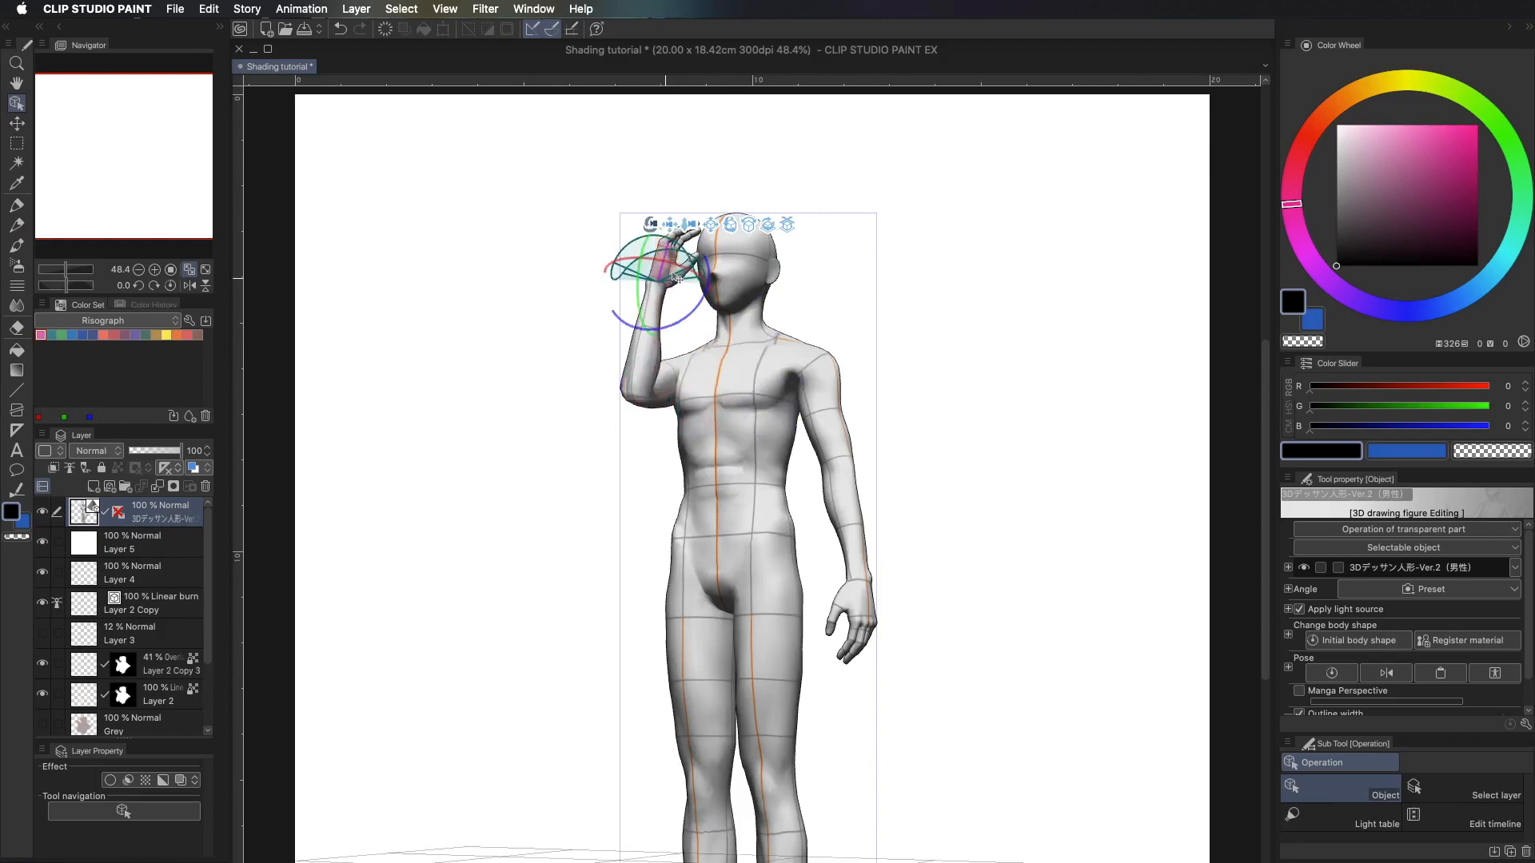
pyautogui.click(662, 276)
pyautogui.moveTo(663, 276); pyautogui.dragTo(502, 303)
pyautogui.click(718, 295)
pyautogui.moveTo(717, 291); pyautogui.dragTo(737, 277)
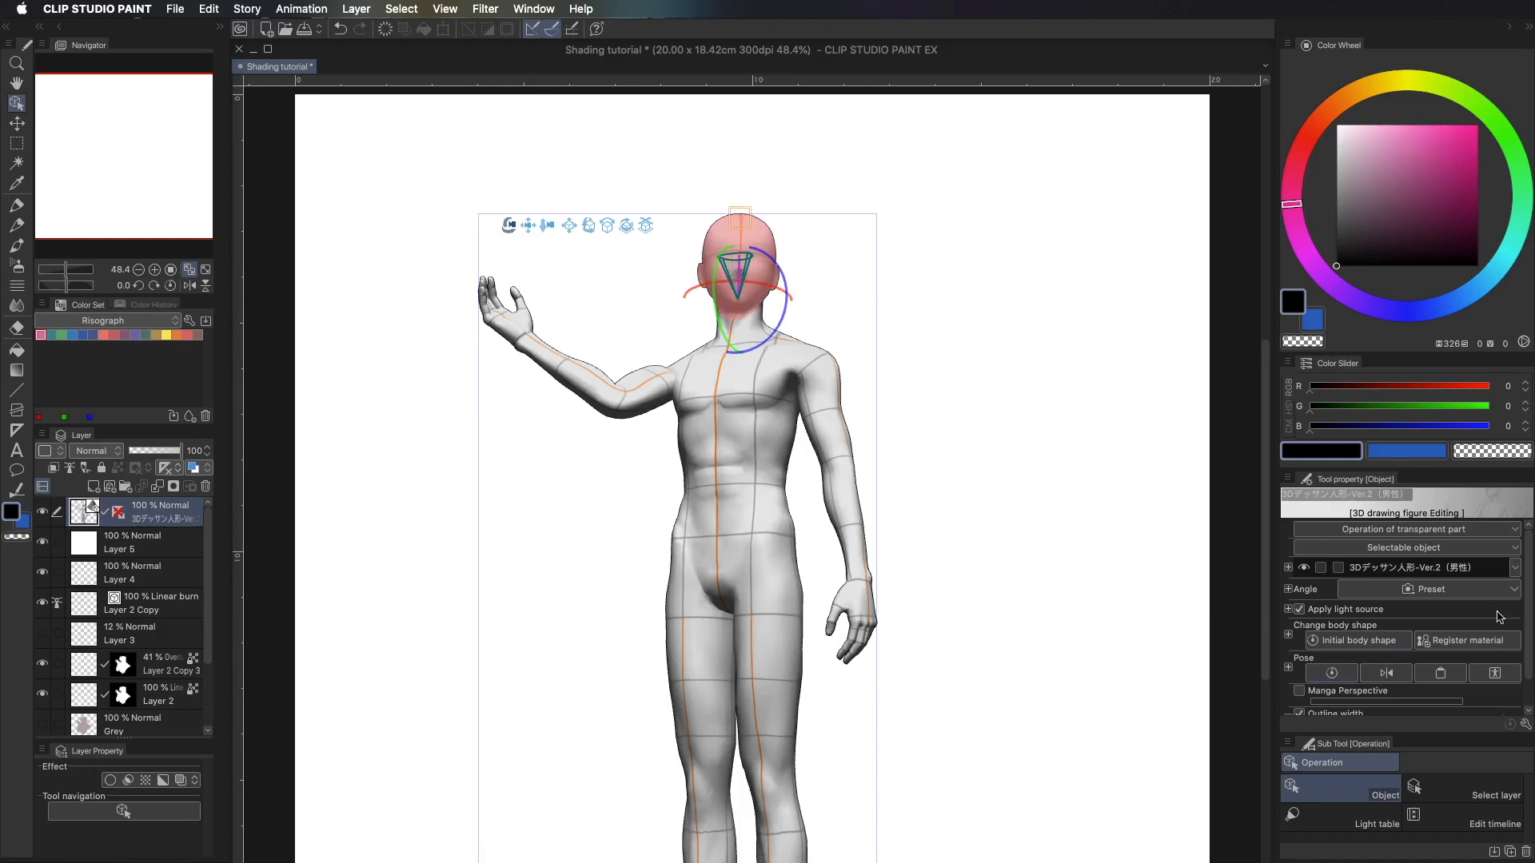
# - Expand the 3D figure's light source settings and rotate the light direction to change how the body is shaded
pyautogui.click(1288, 610)
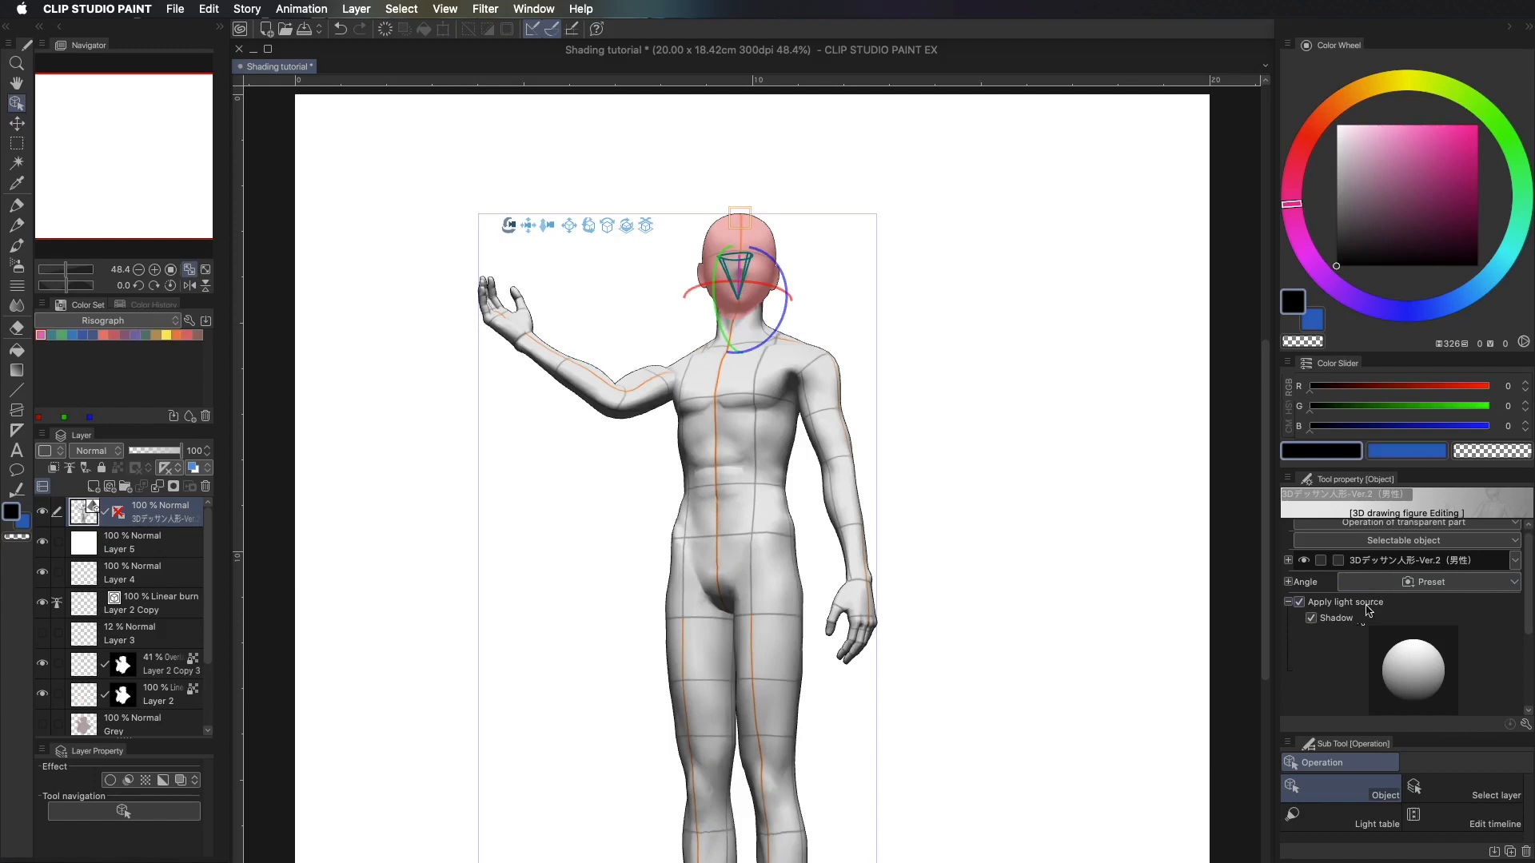
pyautogui.scroll(-3, 1401, 680)
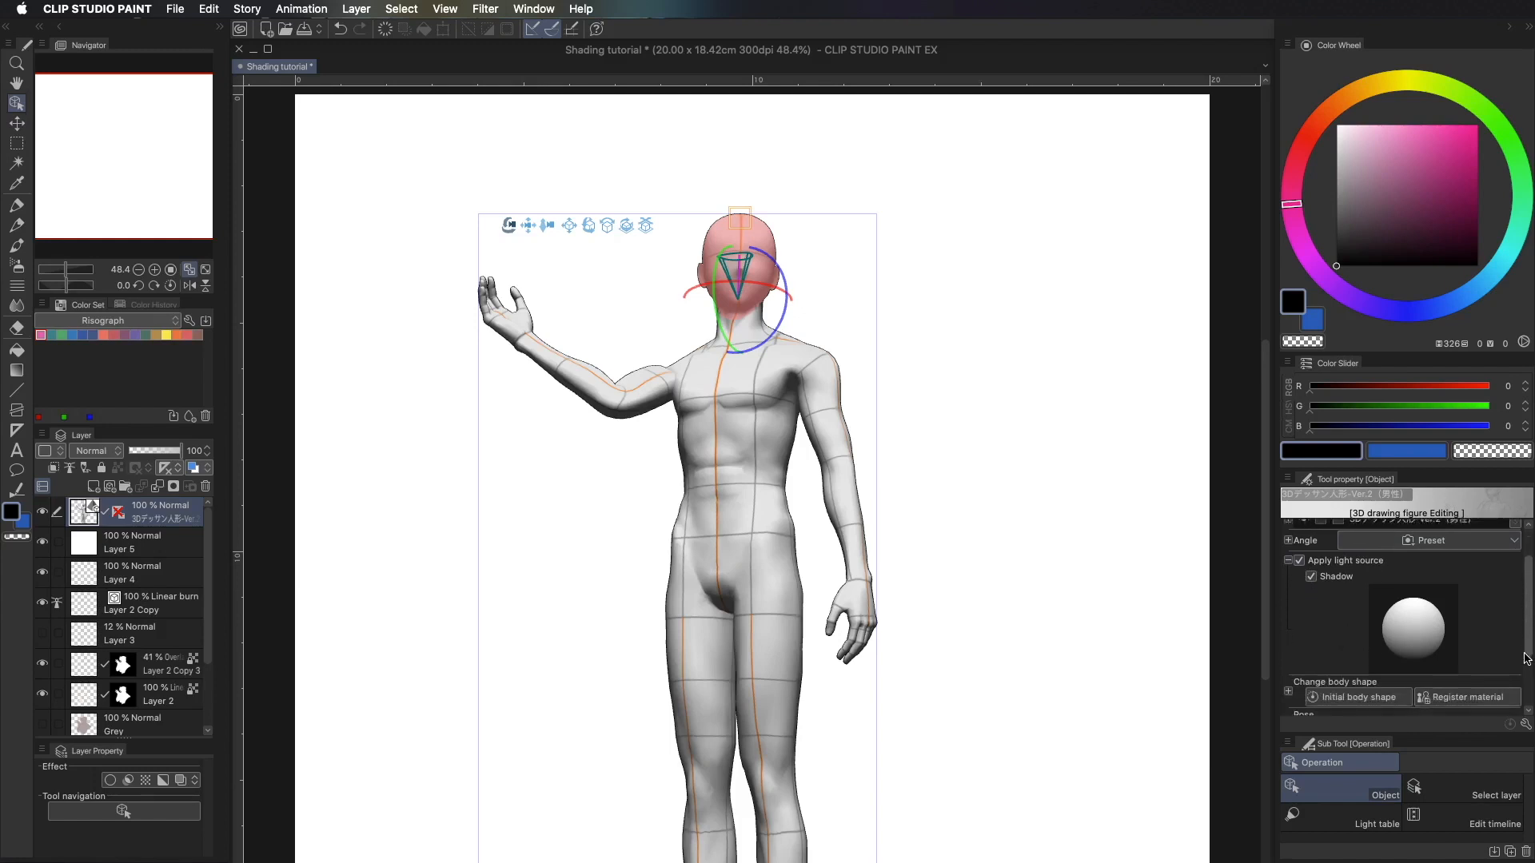
pyautogui.moveTo(1405, 638); pyautogui.dragTo(1402, 646)
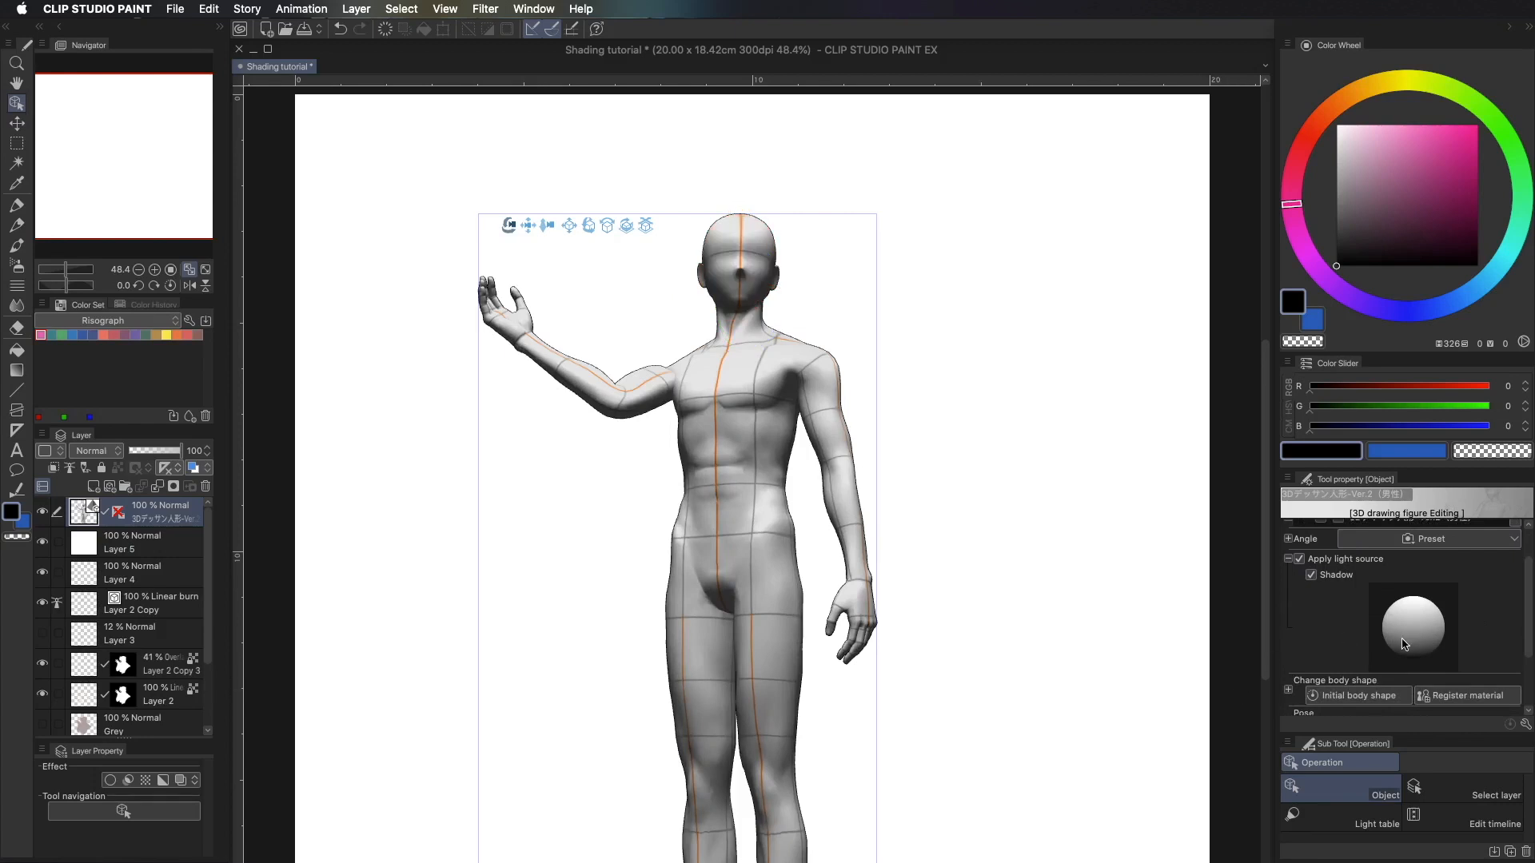
pyautogui.moveTo(1402, 636)
pyautogui.mouseDown()
pyautogui.moveTo(1405, 598)
pyautogui.moveTo(1435, 642)
pyautogui.moveTo(1419, 621)
pyautogui.moveTo(1468, 623)
pyautogui.moveTo(1396, 627)
pyautogui.moveTo(1453, 648)
pyautogui.moveTo(1402, 624)
pyautogui.moveTo(1385, 646)
pyautogui.moveTo(1403, 621)
pyautogui.mouseUp()
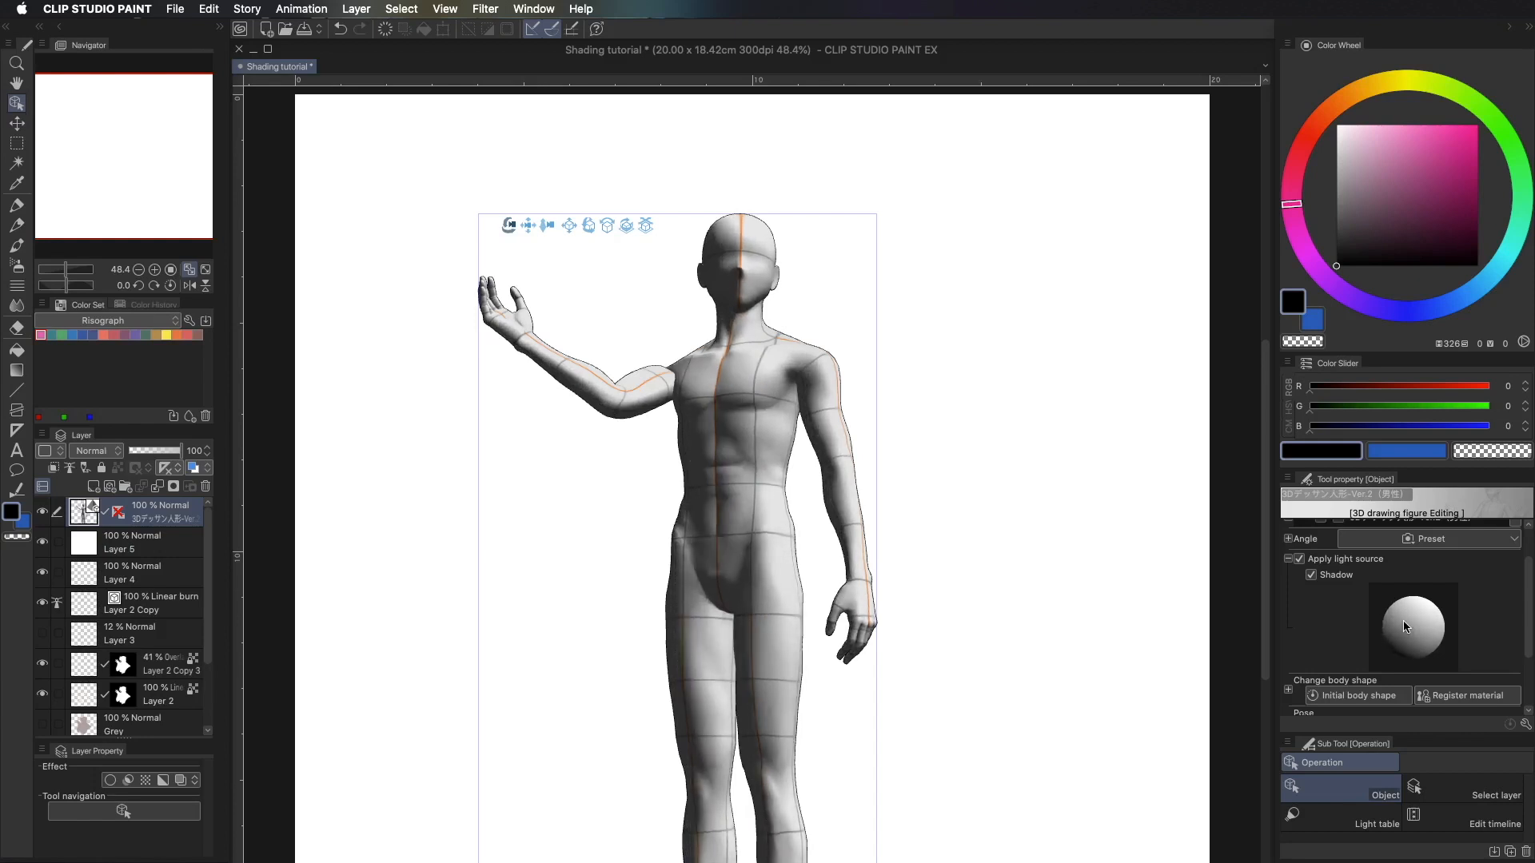
# - Examine the Light Source options in the 3D figure's detailed tool settings
pyautogui.click(1526, 725)
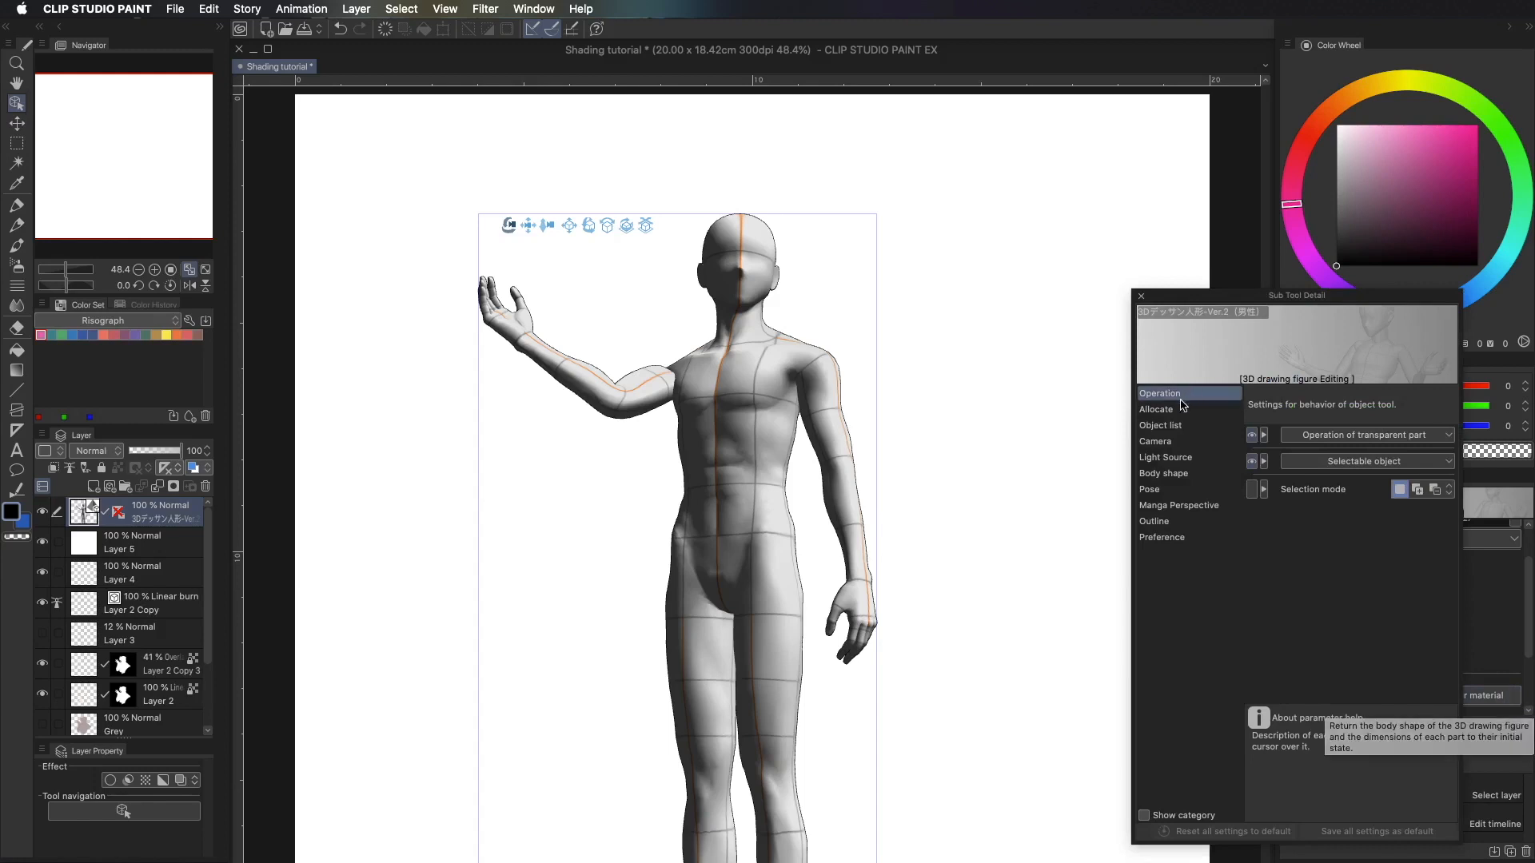
pyautogui.click(1192, 460)
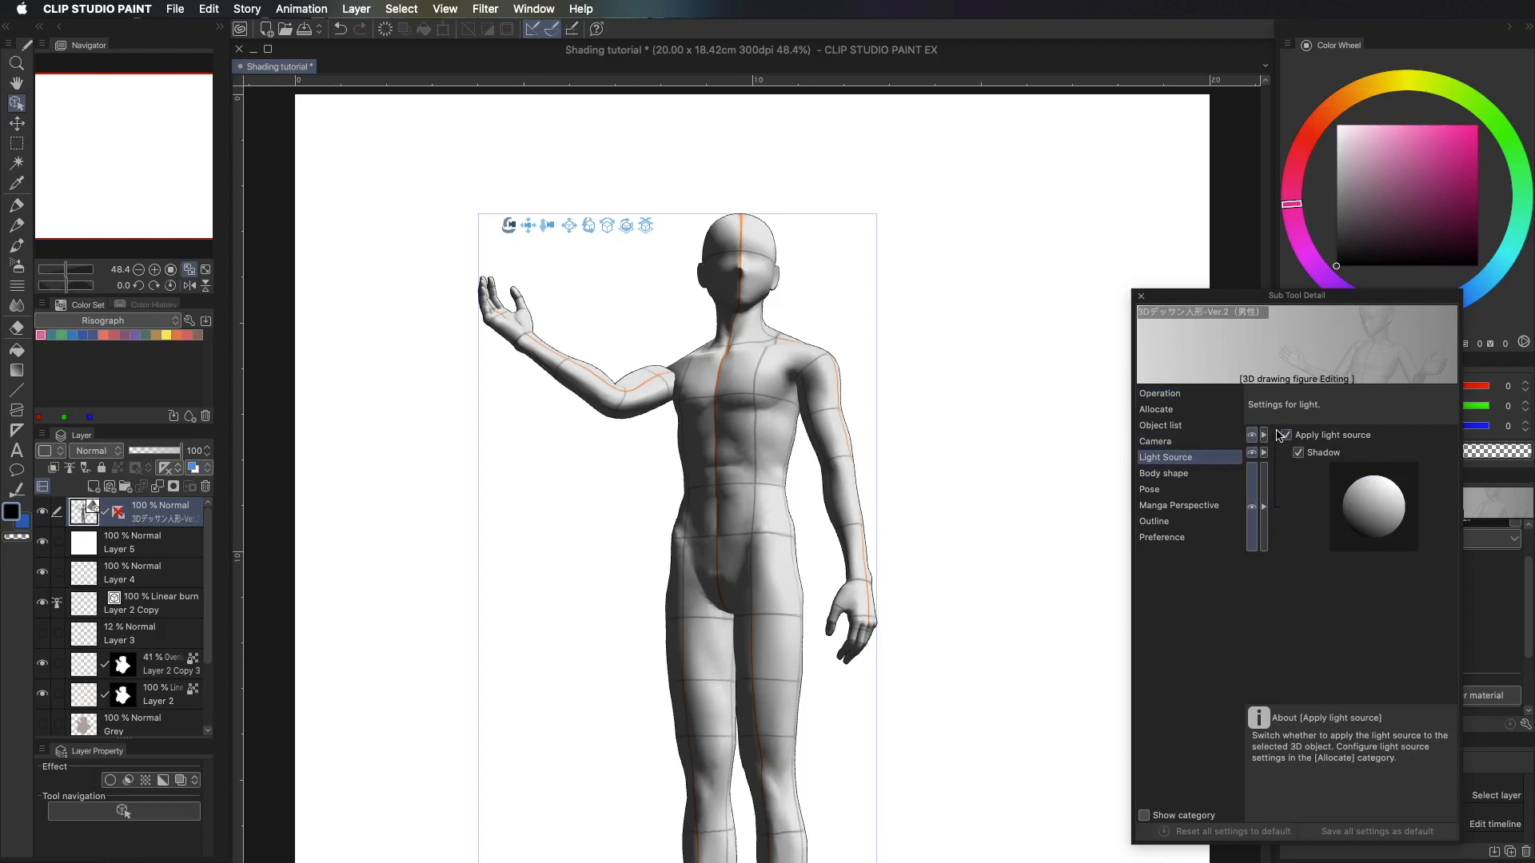
pyautogui.click(1141, 300)
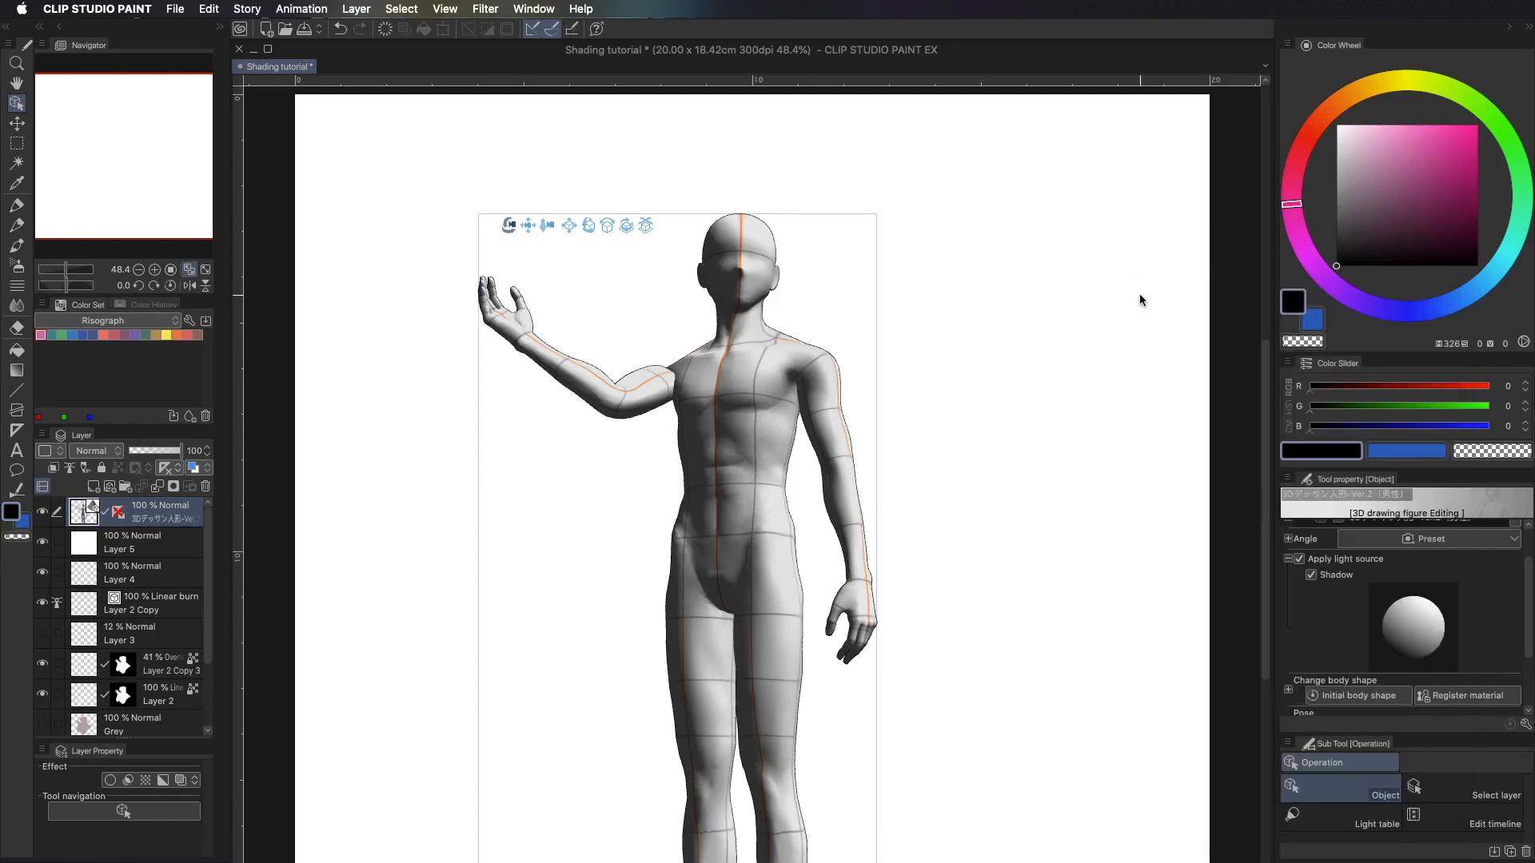
# - Delete the 3D drawing figure layer
pyautogui.click(200, 489)
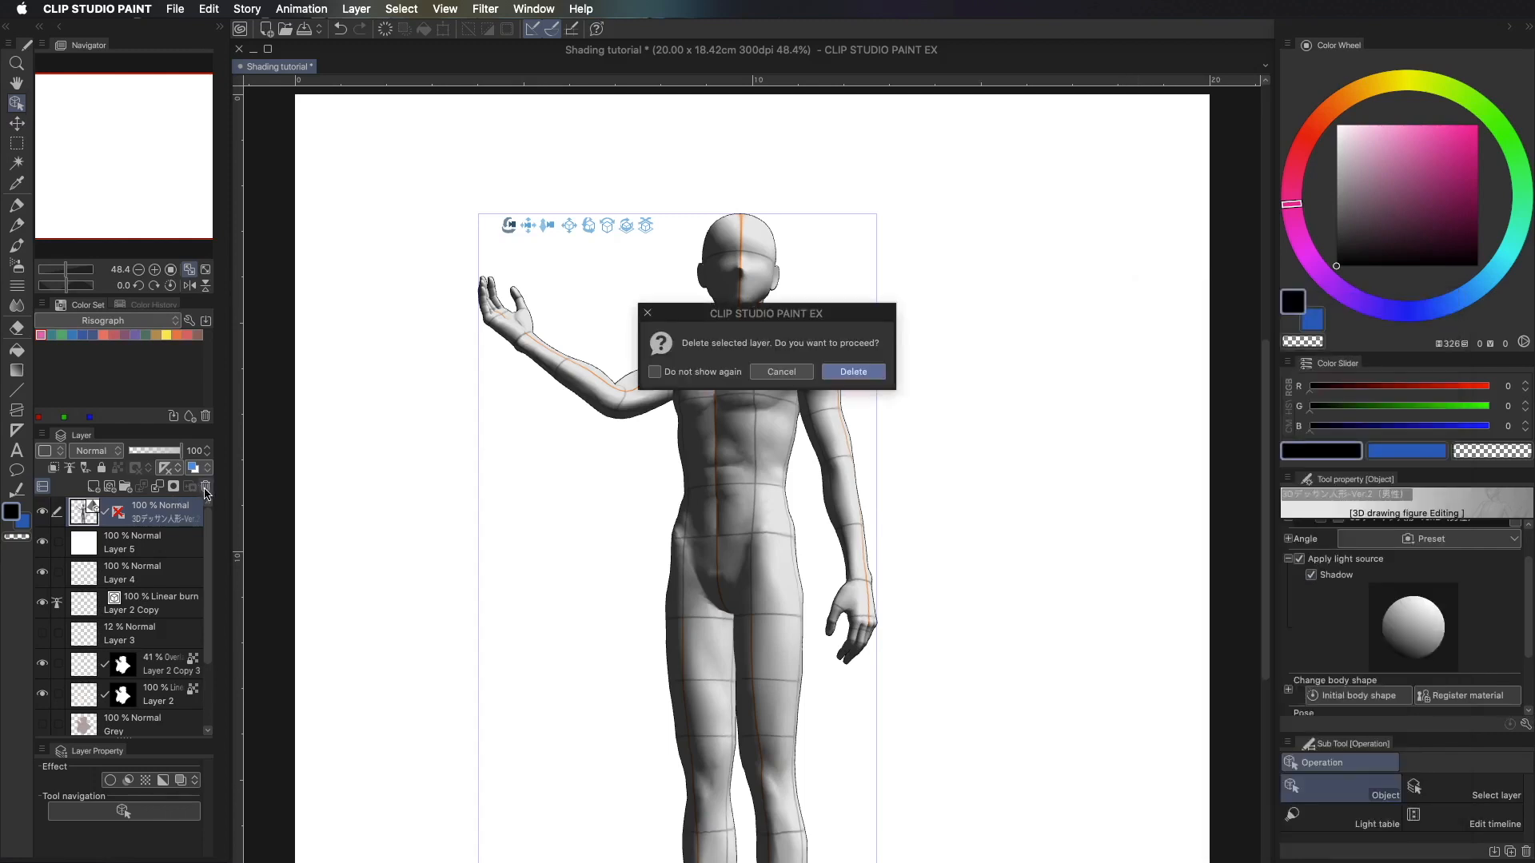
pyautogui.click(834, 370)
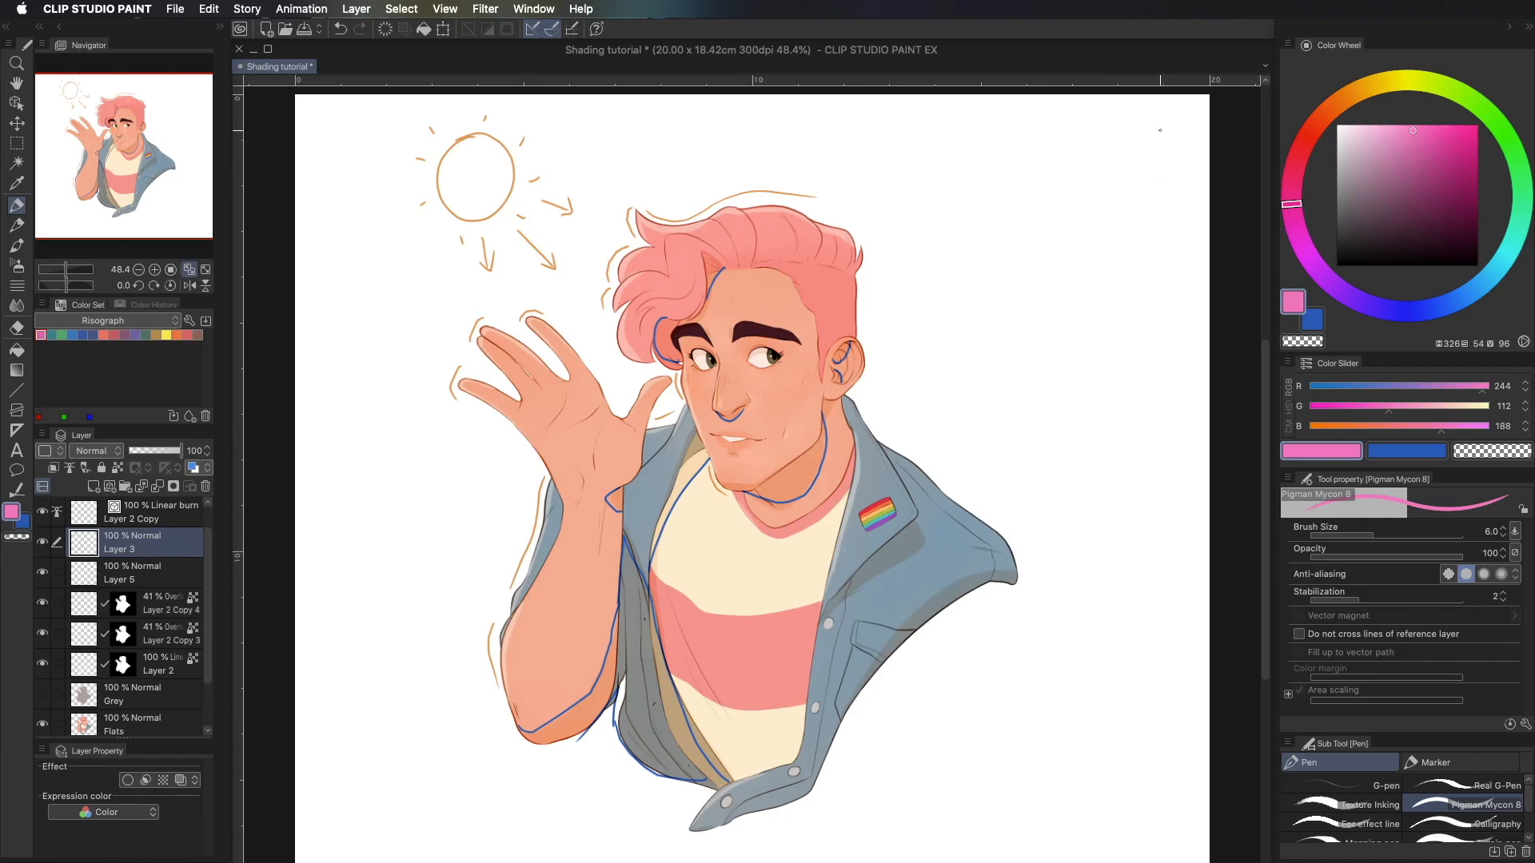
# - Draw a vertical pink wall line beside the character on Layer 3, with two long arrows running from the sun to it
pyautogui.moveTo(1148, 456); pyautogui.dragTo(1151, 862)
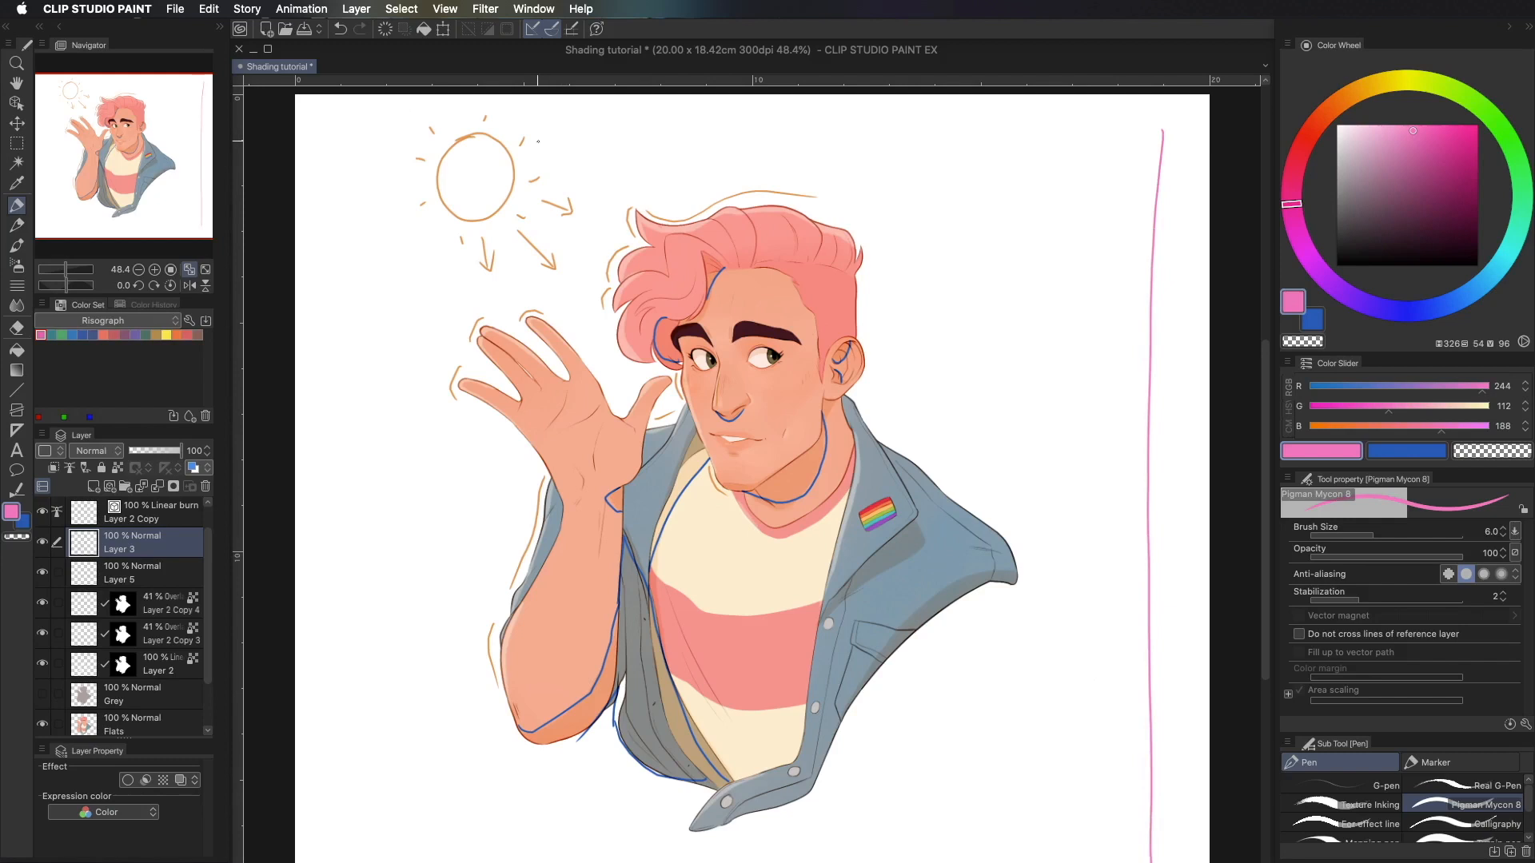
pyautogui.moveTo(547, 145); pyautogui.dragTo(651, 190)
pyautogui.moveTo(883, 272); pyautogui.dragTo(1104, 377)
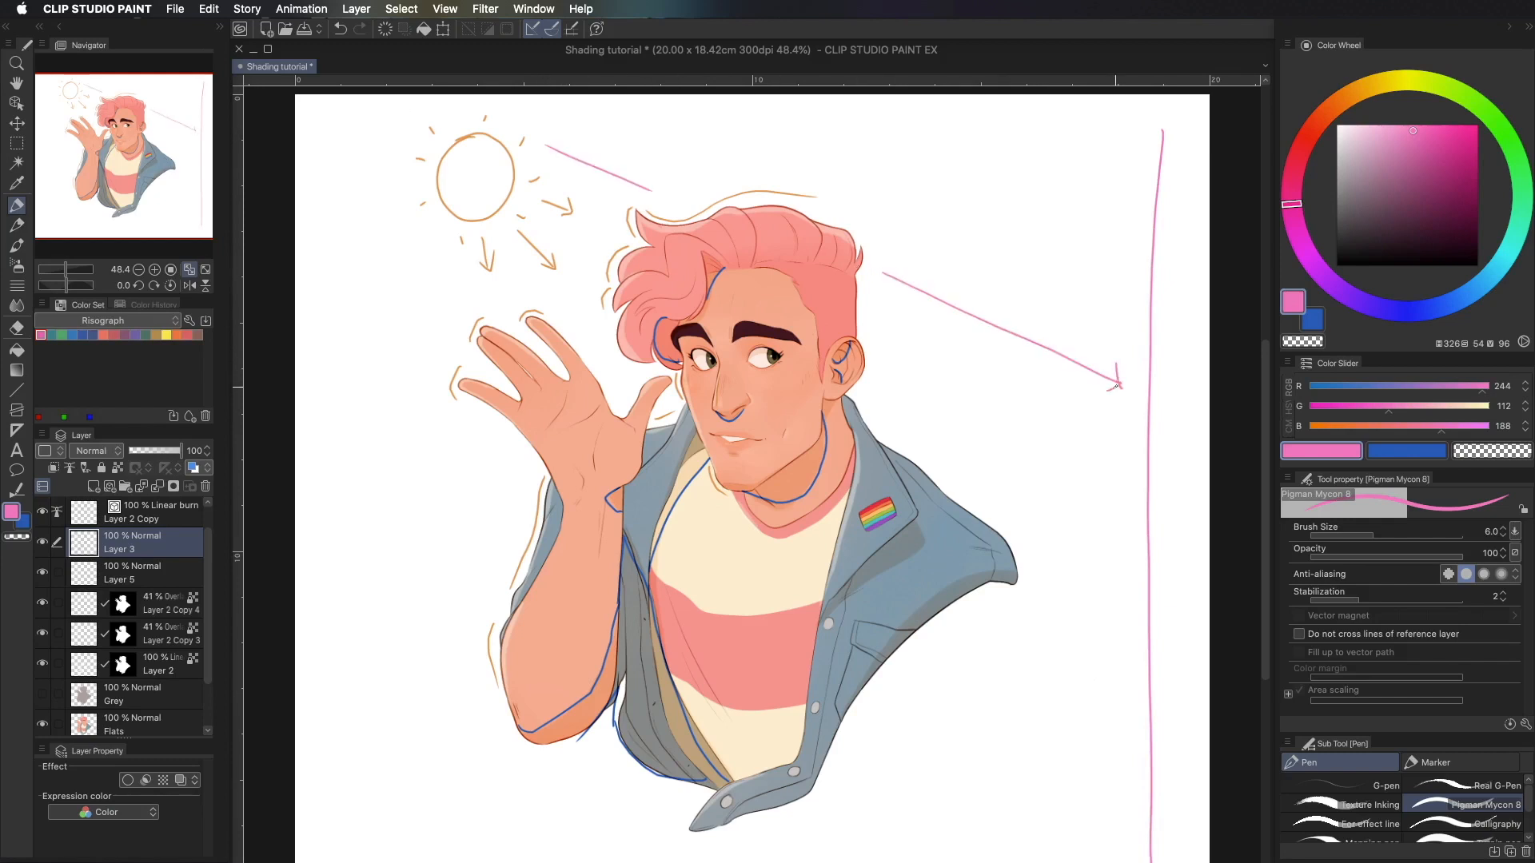
pyautogui.moveTo(534, 124)
pyautogui.mouseDown()
pyautogui.moveTo(951, 211)
pyautogui.moveTo(1133, 275)
pyautogui.mouseUp()
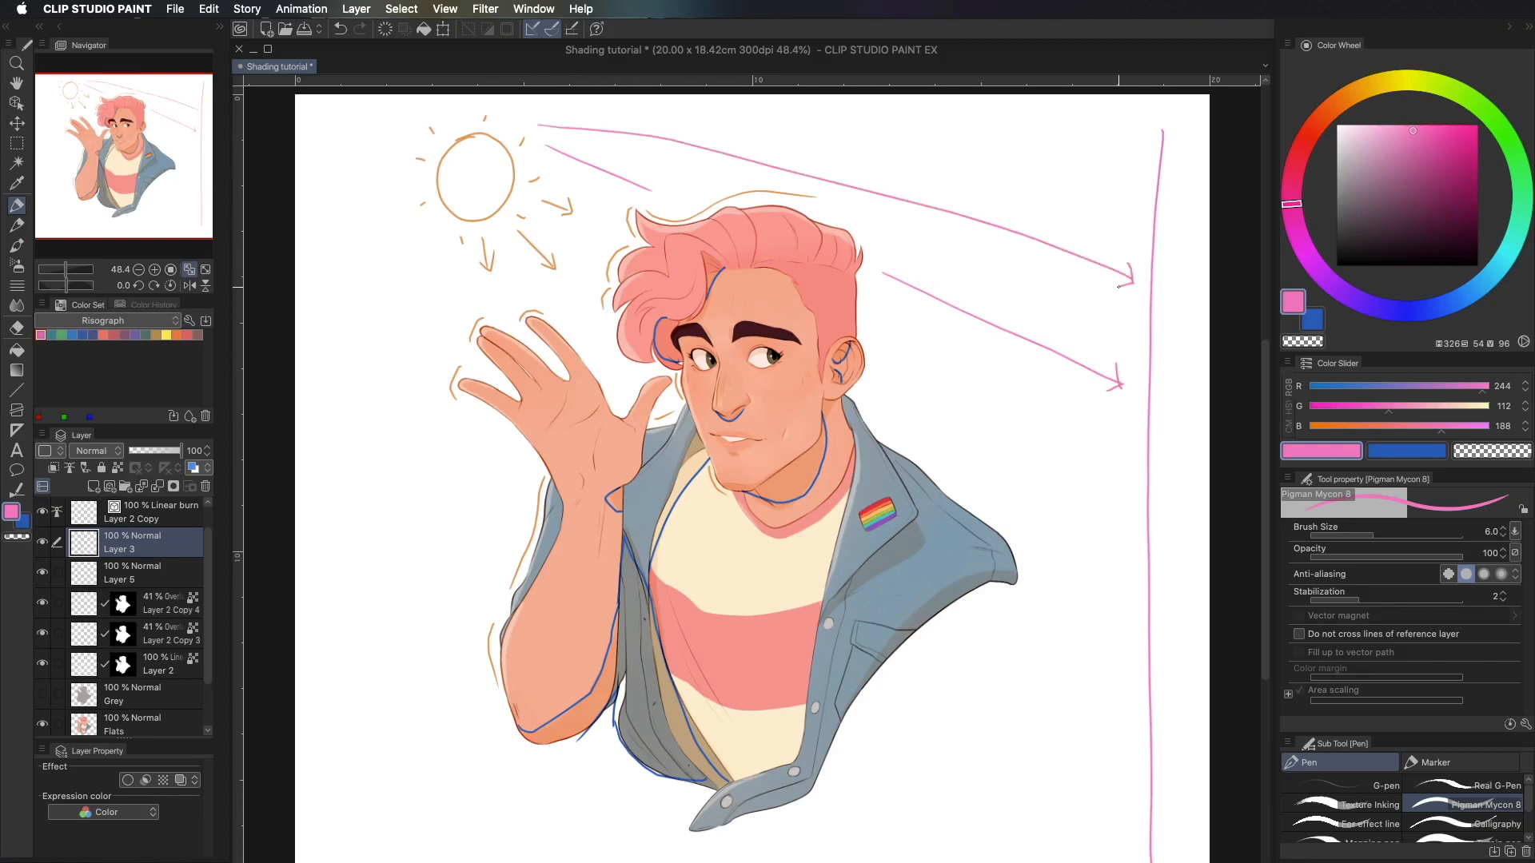
# - Draw dashed arrows bouncing from the pink wall to the character, mark the lit edges, and fade Layer 3 to 12% opacity
pyautogui.moveTo(1122, 386); pyautogui.dragTo(972, 431)
pyautogui.moveTo(961, 432); pyautogui.dragTo(946, 438)
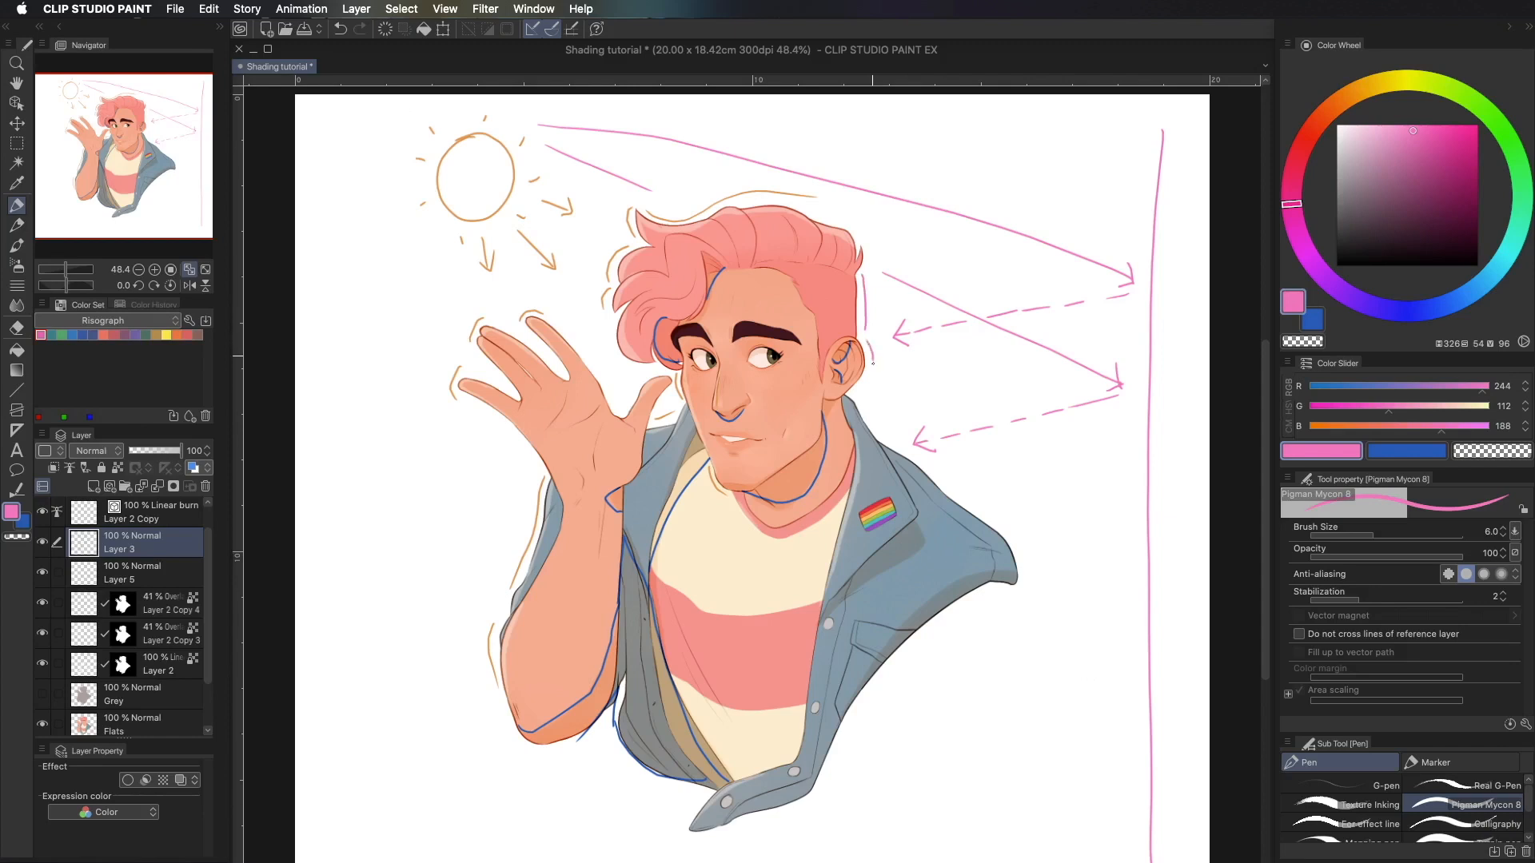
pyautogui.moveTo(910, 453); pyautogui.dragTo(1029, 572)
pyautogui.moveTo(176, 454); pyautogui.dragTo(138, 453)
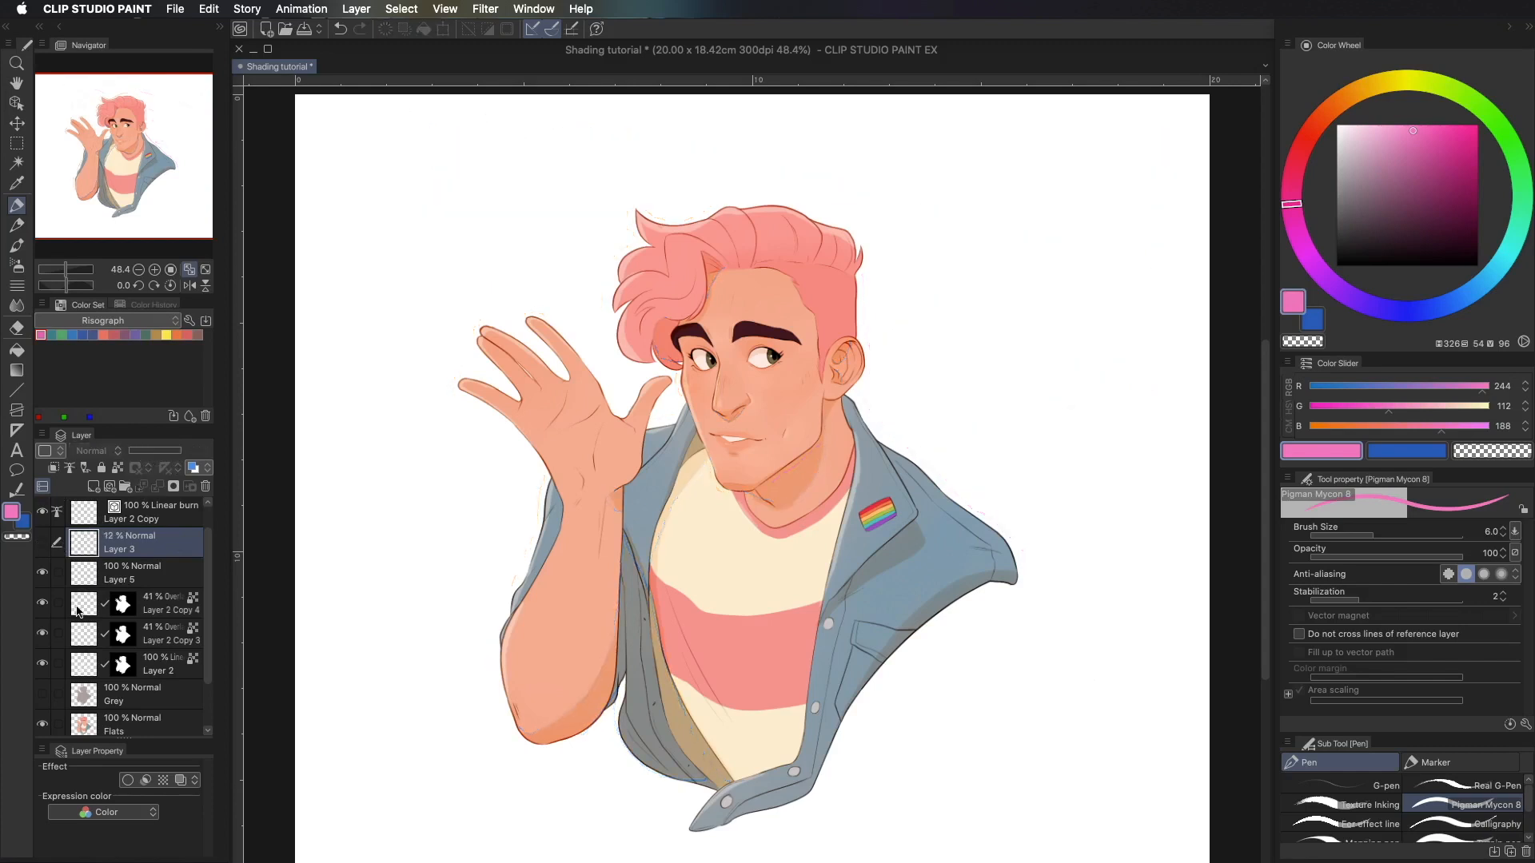
# - Clear the contents of Layer 2 Copy 4 and set the Mechanical pencil to a salmon colour, RGB 255, 139, 127
pyautogui.click(84, 604)
pyautogui.click(1323, 115)
pyautogui.click(1383, 128)
pyautogui.press('p')
pyautogui.press('/')
pyautogui.click(95, 451)
pyautogui.click(90, 466)
pyautogui.click(1370, 86)
pyautogui.click(1407, 126)
pyautogui.click(385, 28)
pyautogui.moveTo(150, 451); pyautogui.dragTo(183, 451)
# - Paint salmon bounce light along the jaw, the back of the head and the jacket's outer shoulder on Layer 2 Copy 4
pyautogui.moveTo(803, 448); pyautogui.dragTo(822, 398)
pyautogui.moveTo(853, 338); pyautogui.dragTo(861, 251)
pyautogui.moveTo(832, 400)
pyautogui.mouseDown()
pyautogui.moveTo(864, 355)
pyautogui.moveTo(844, 328)
pyautogui.moveTo(849, 399)
pyautogui.moveTo(885, 462)
pyautogui.moveTo(884, 440)
pyautogui.moveTo(1012, 552)
pyautogui.mouseUp()
pyautogui.moveTo(623, 483); pyautogui.dragTo(652, 402)
pyautogui.press('super+z')
# - Blend Layer 2 Copy 4 as Soft light at 55% opacity
pyautogui.click(96, 451)
pyautogui.click(98, 604)
pyautogui.moveTo(181, 451)
pyautogui.mouseDown()
pyautogui.moveTo(143, 451)
pyautogui.moveTo(244, 458)
pyautogui.mouseUp()
# - Show Layer 3 and circle the deepest shadow spots in red at the ear, under the chin, the collar and inside the jacket
pyautogui.click(42, 542)
pyautogui.click(128, 542)
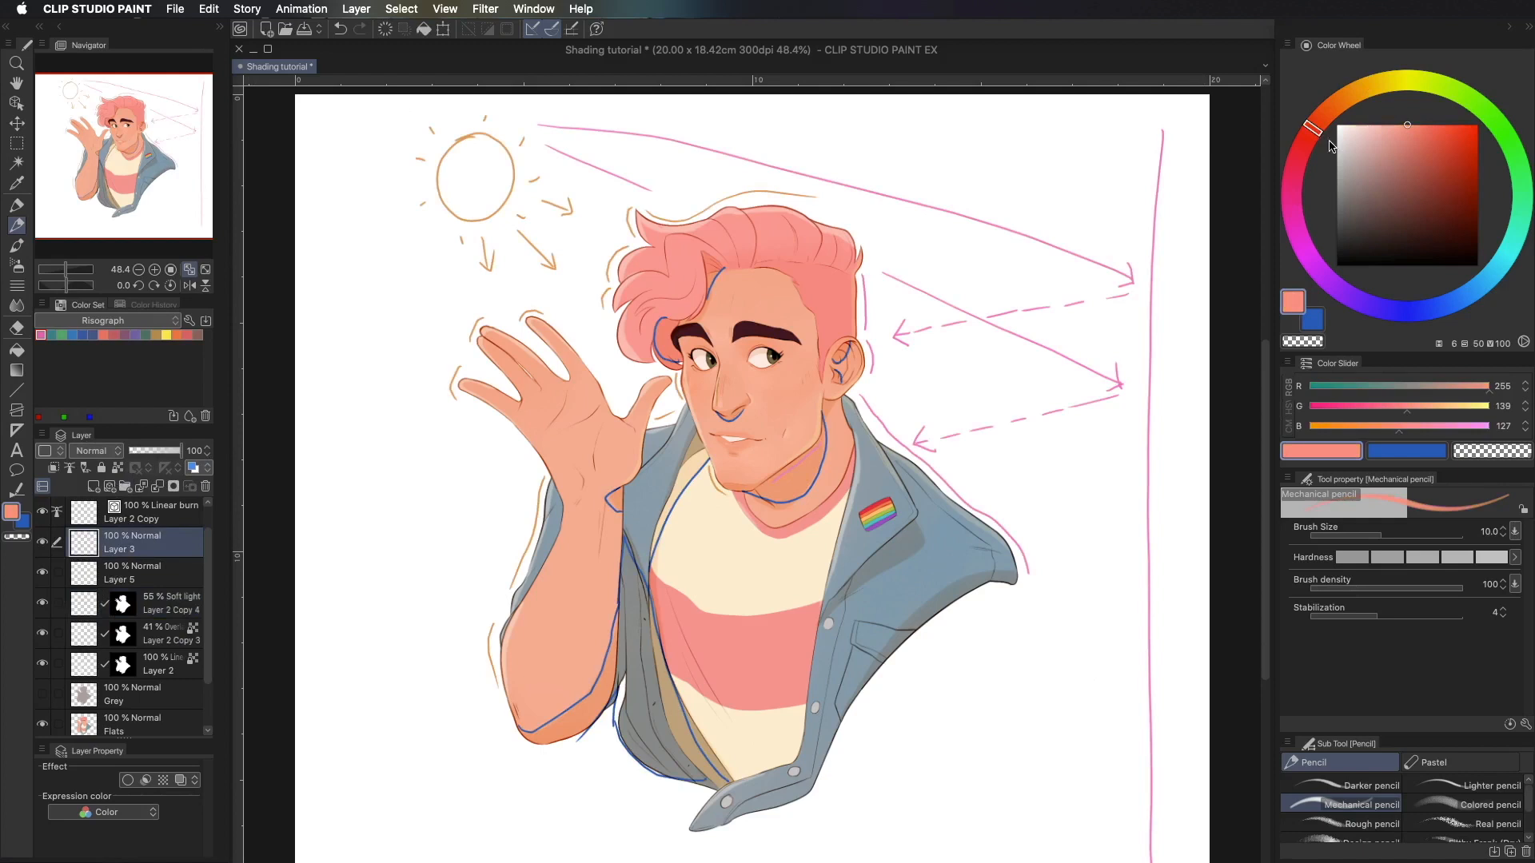
pyautogui.moveTo(1450, 129)
pyautogui.mouseDown()
pyautogui.moveTo(1487, 115)
pyautogui.moveTo(1488, 133)
pyautogui.mouseUp()
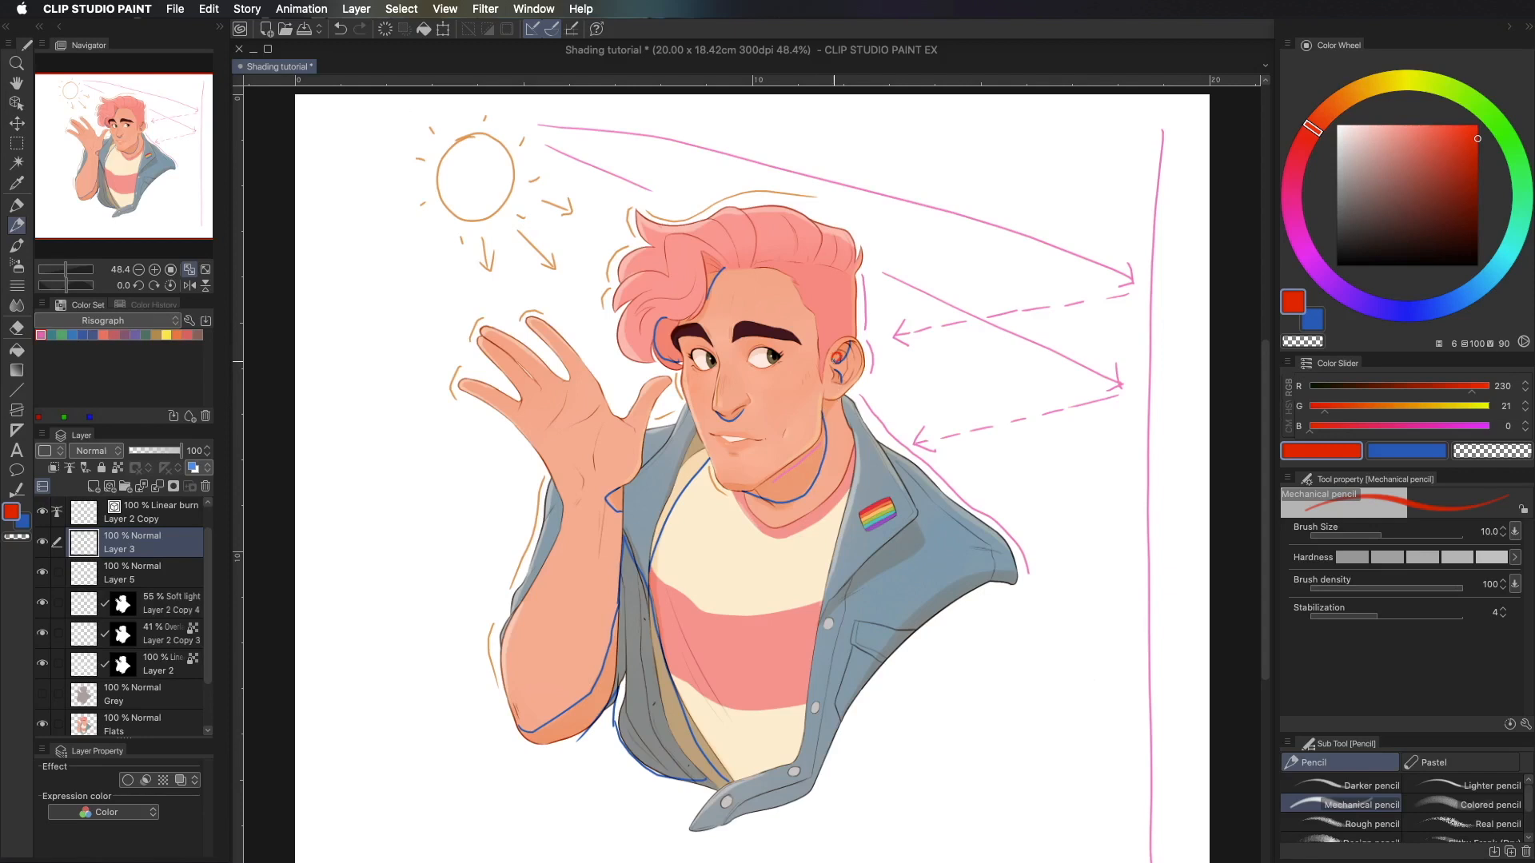
pyautogui.moveTo(830, 371); pyautogui.dragTo(832, 374)
pyautogui.moveTo(745, 489)
pyautogui.mouseDown()
pyautogui.moveTo(765, 502)
pyautogui.moveTo(774, 478)
pyautogui.moveTo(747, 496)
pyautogui.mouseUp()
pyautogui.moveTo(696, 430)
pyautogui.mouseDown()
pyautogui.moveTo(680, 442)
pyautogui.moveTo(702, 468)
pyautogui.moveTo(699, 427)
pyautogui.mouseUp()
pyautogui.moveTo(659, 588)
pyautogui.mouseDown()
pyautogui.moveTo(638, 593)
pyautogui.moveTo(664, 636)
pyautogui.moveTo(670, 593)
pyautogui.moveTo(647, 585)
pyautogui.mouseUp()
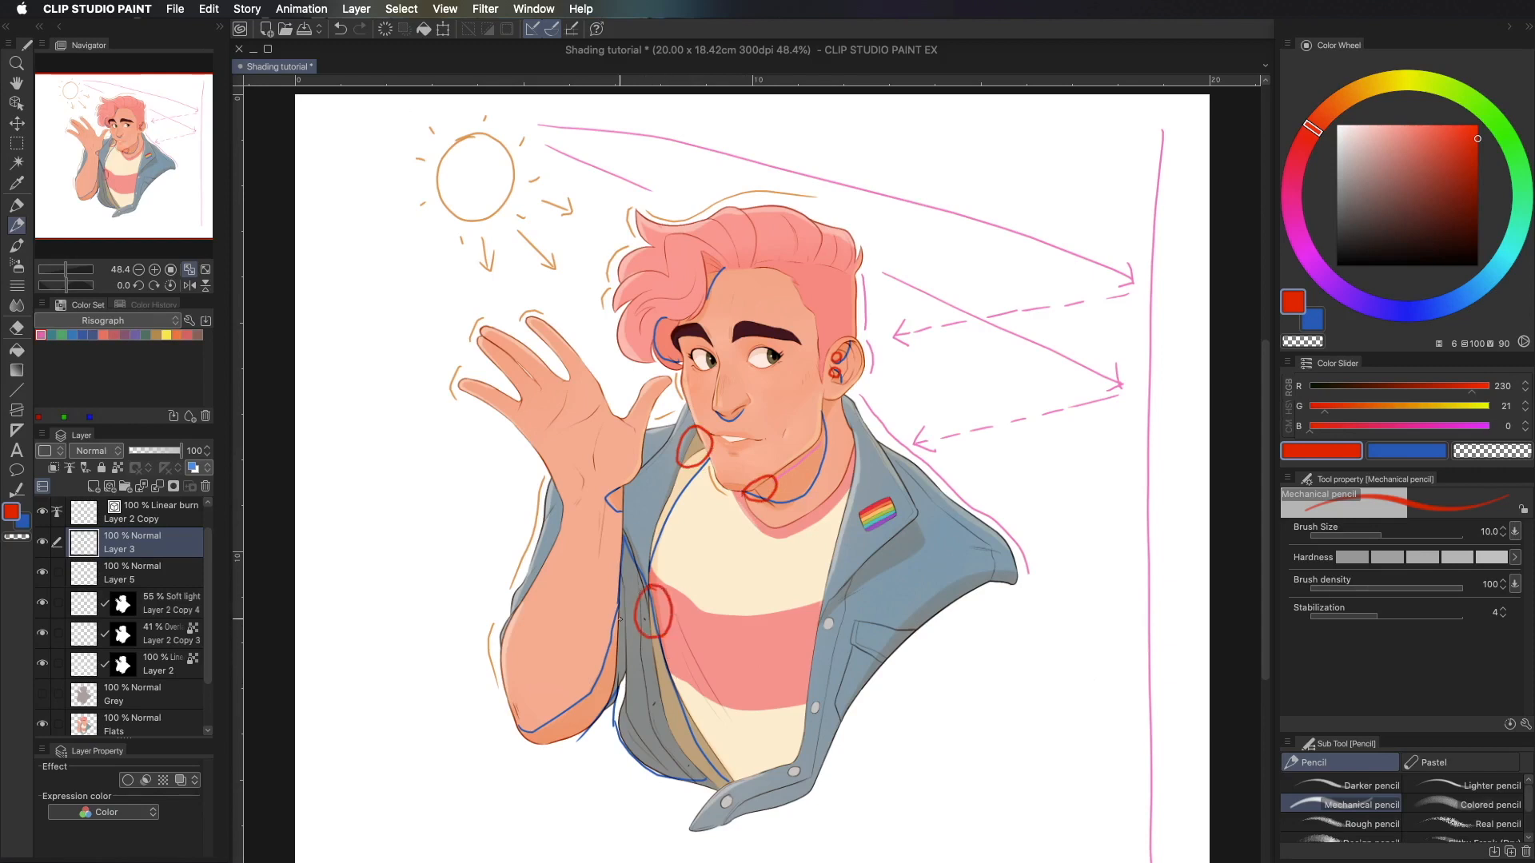
pyautogui.moveTo(828, 391)
pyautogui.mouseDown()
pyautogui.moveTo(831, 407)
pyautogui.moveTo(831, 393)
pyautogui.mouseUp()
# - Hide Layer 3, create a new layer above Layer 2 Copy 4, and set the Mechanical pencil to black at size 4
pyautogui.click(42, 542)
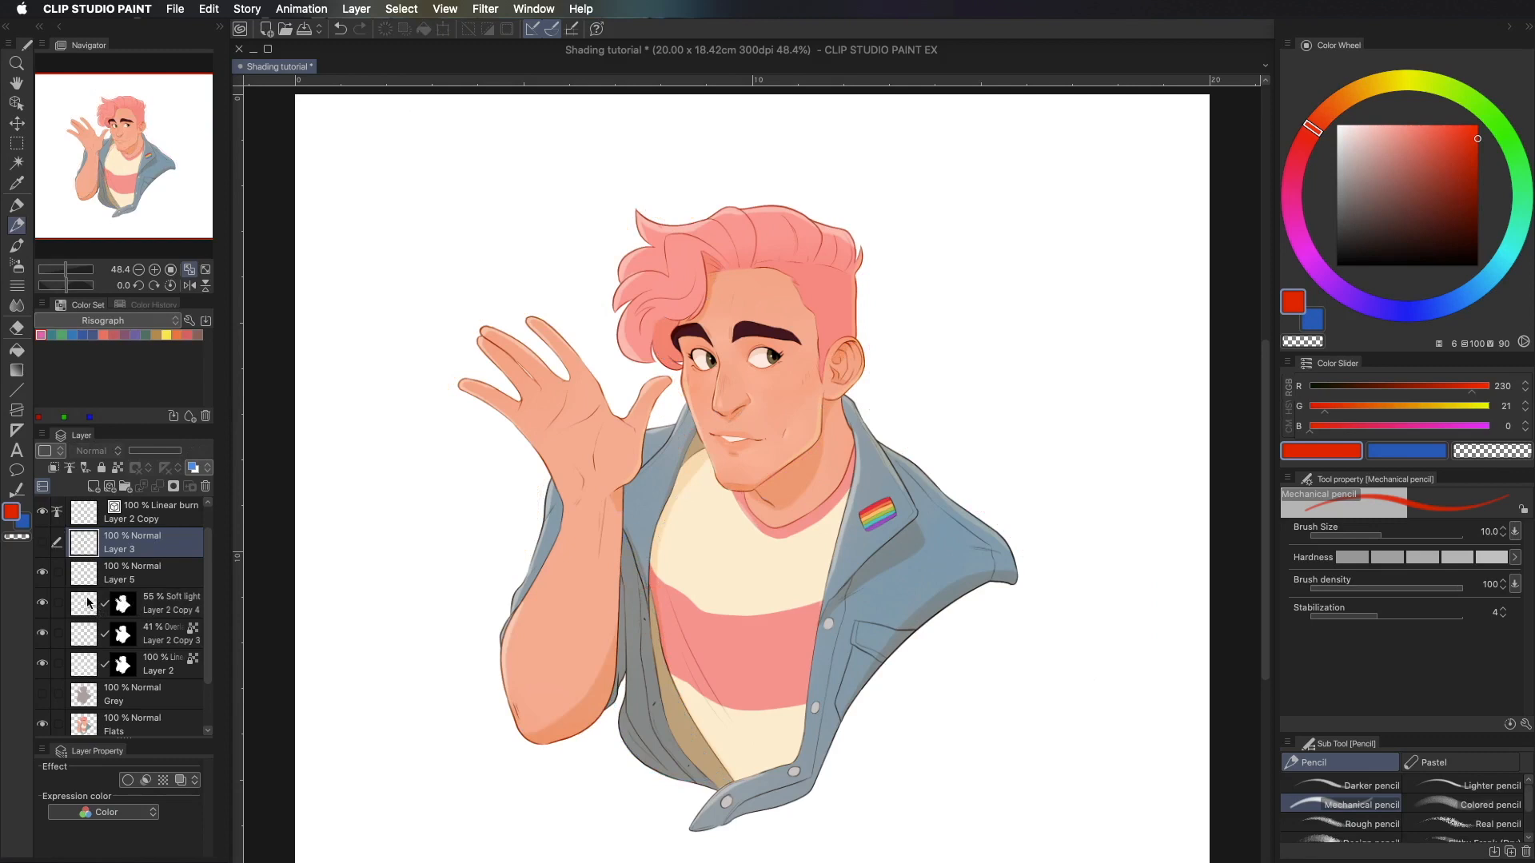
pyautogui.click(87, 602)
pyautogui.click(93, 486)
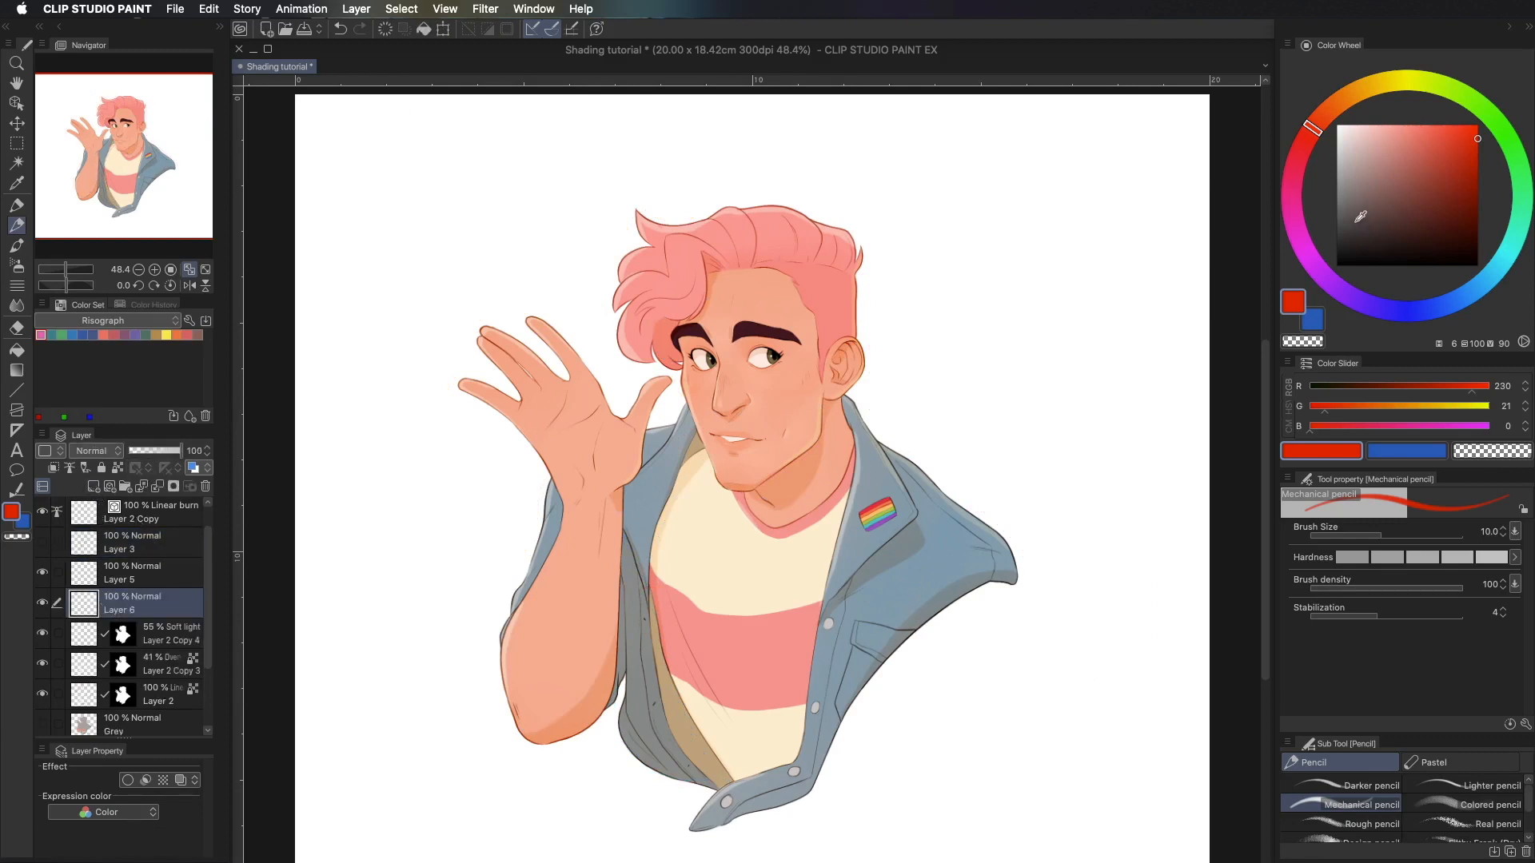
pyautogui.moveTo(1359, 215); pyautogui.dragTo(1336, 266)
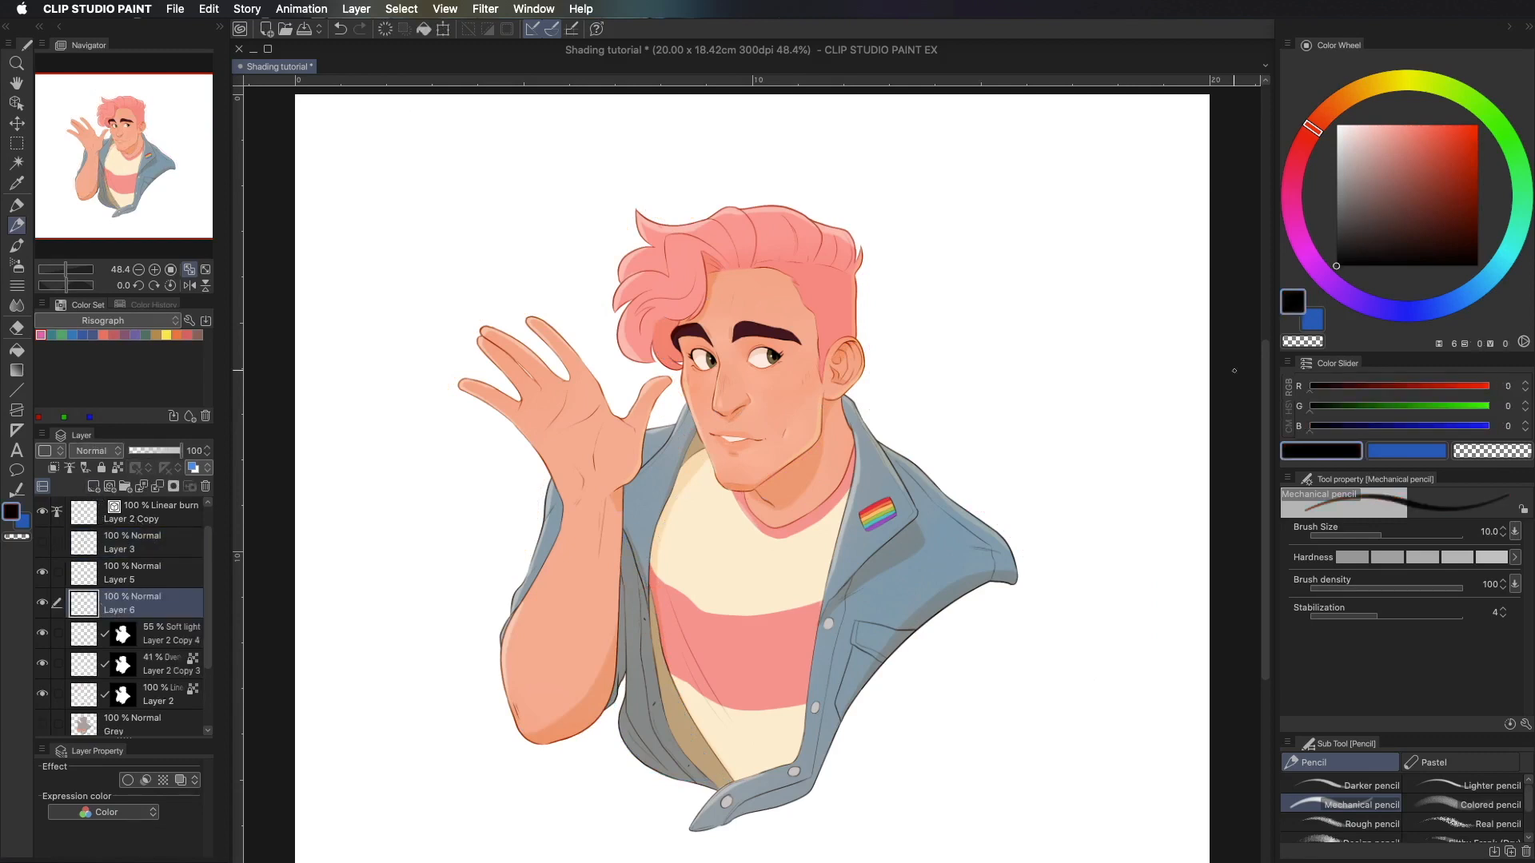
pyautogui.press('[')
pyautogui.press('[')
pyautogui.press('[')
pyautogui.press('[')
pyautogui.press('[')
pyautogui.press('[')
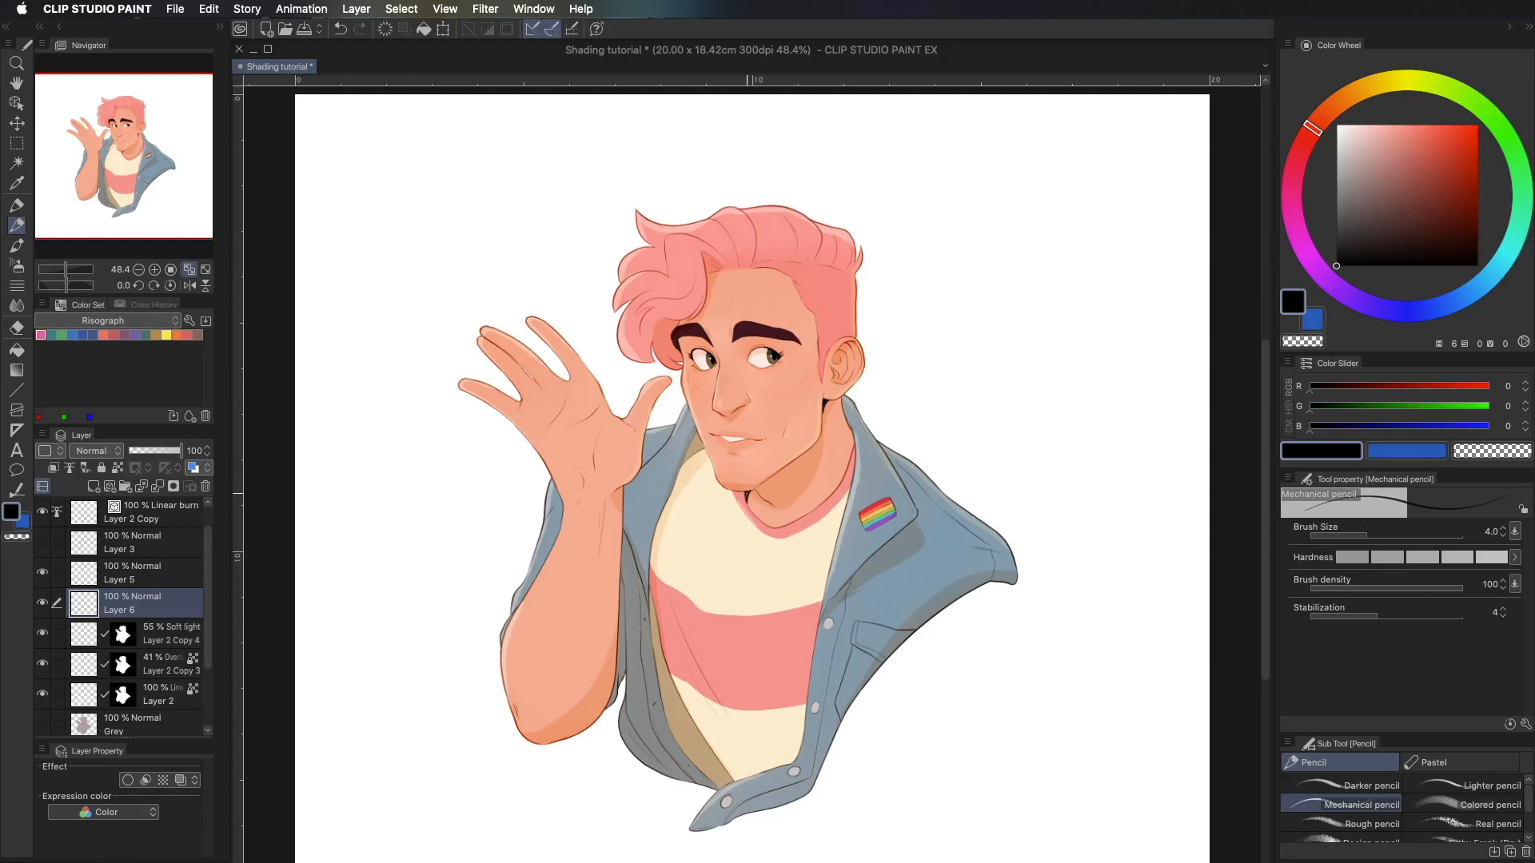
# - Paint black occlusion shadows inside the jacket opening and under the collar on Layer 6, trimming edges with transparent colour
pyautogui.press('c')
pyautogui.press('c')
pyautogui.press('c')
pyautogui.press('c')
pyautogui.moveTo(652, 612); pyautogui.dragTo(657, 642)
pyautogui.press('super+z')
pyautogui.moveTo(691, 444); pyautogui.dragTo(684, 458)
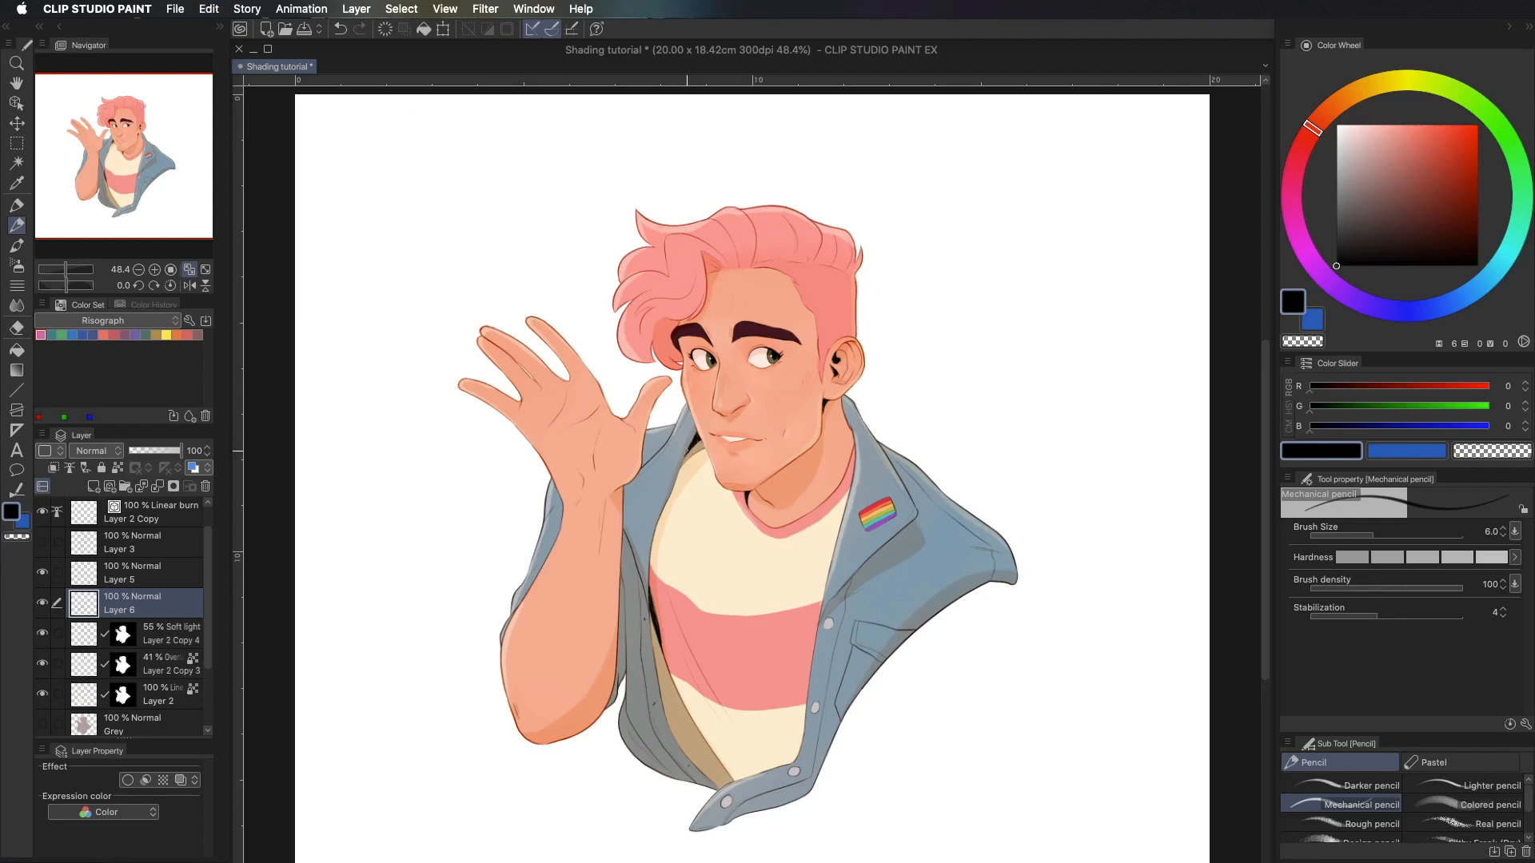
pyautogui.press('c')
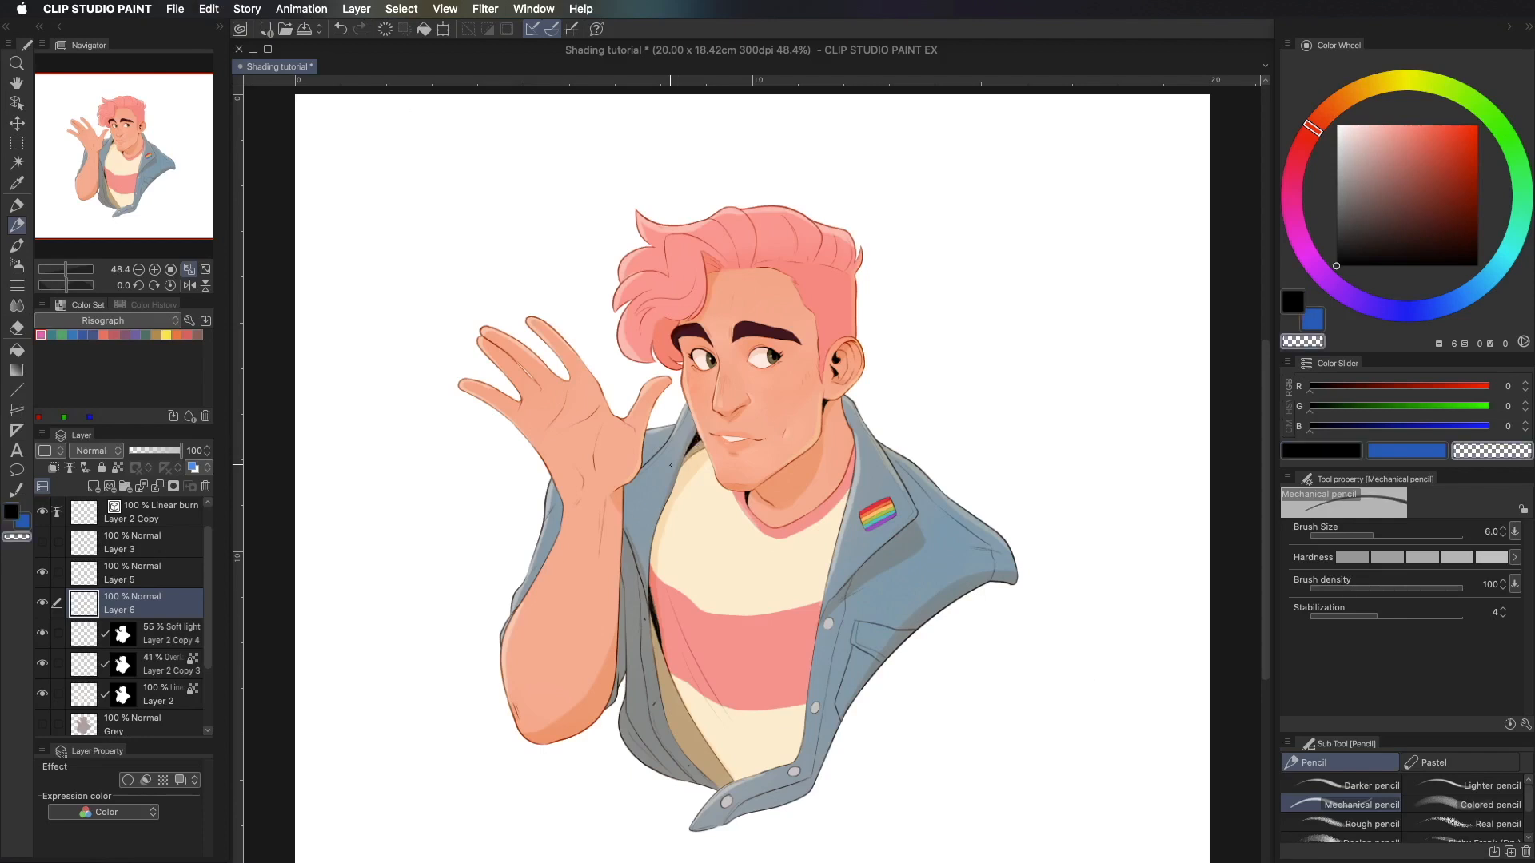
pyautogui.press('c')
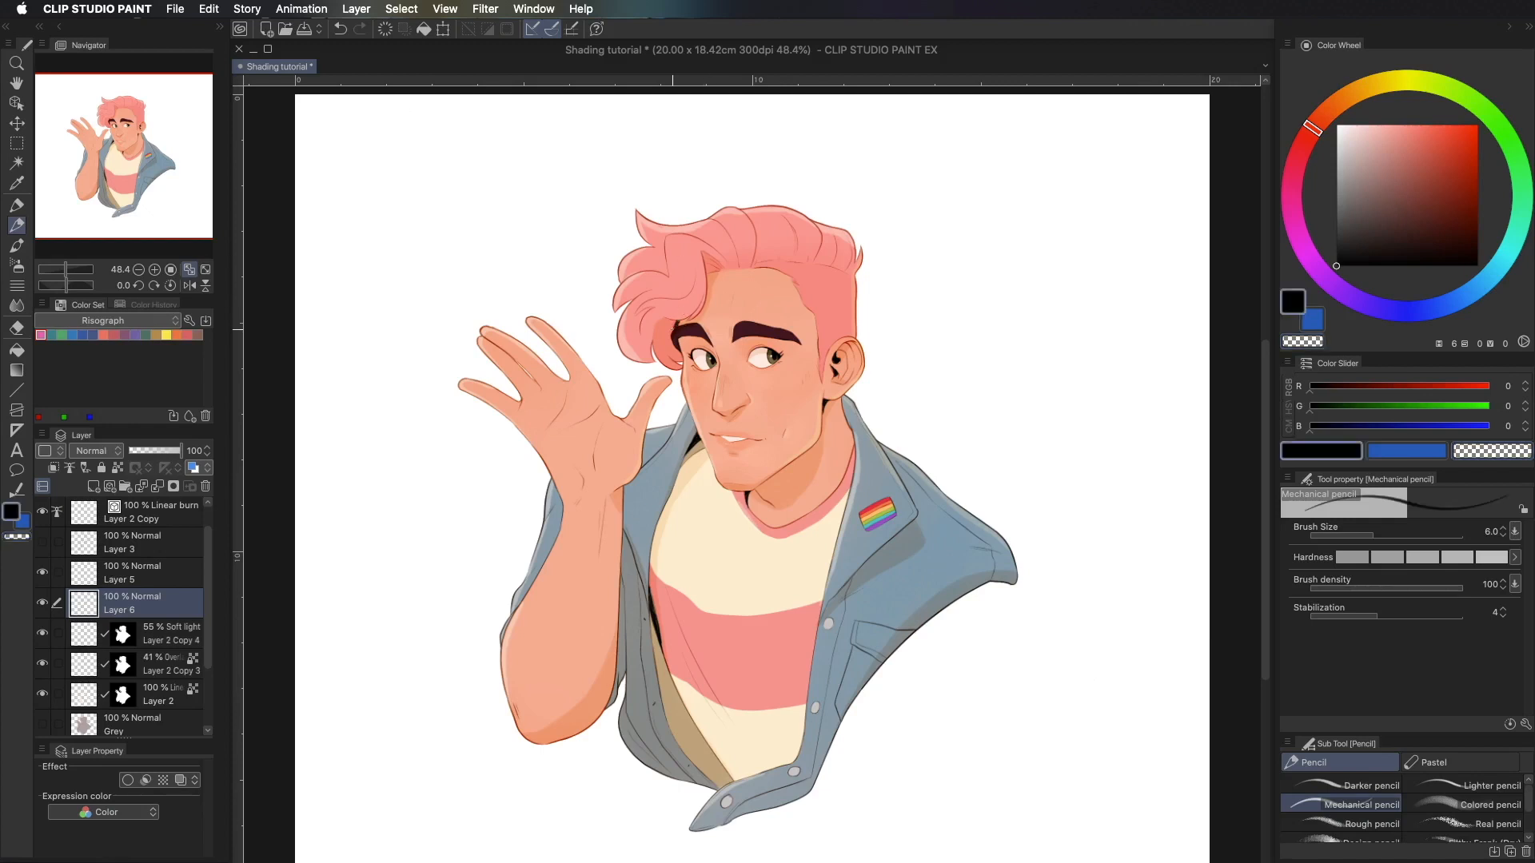
# - Extend the black occlusion shadow under the chin along the jaw and neck, cleaning its edge with transparent colour
pyautogui.press('super+z')
pyautogui.press('super+shift+z')
pyautogui.moveTo(757, 489); pyautogui.dragTo(795, 459)
pyautogui.press('c')
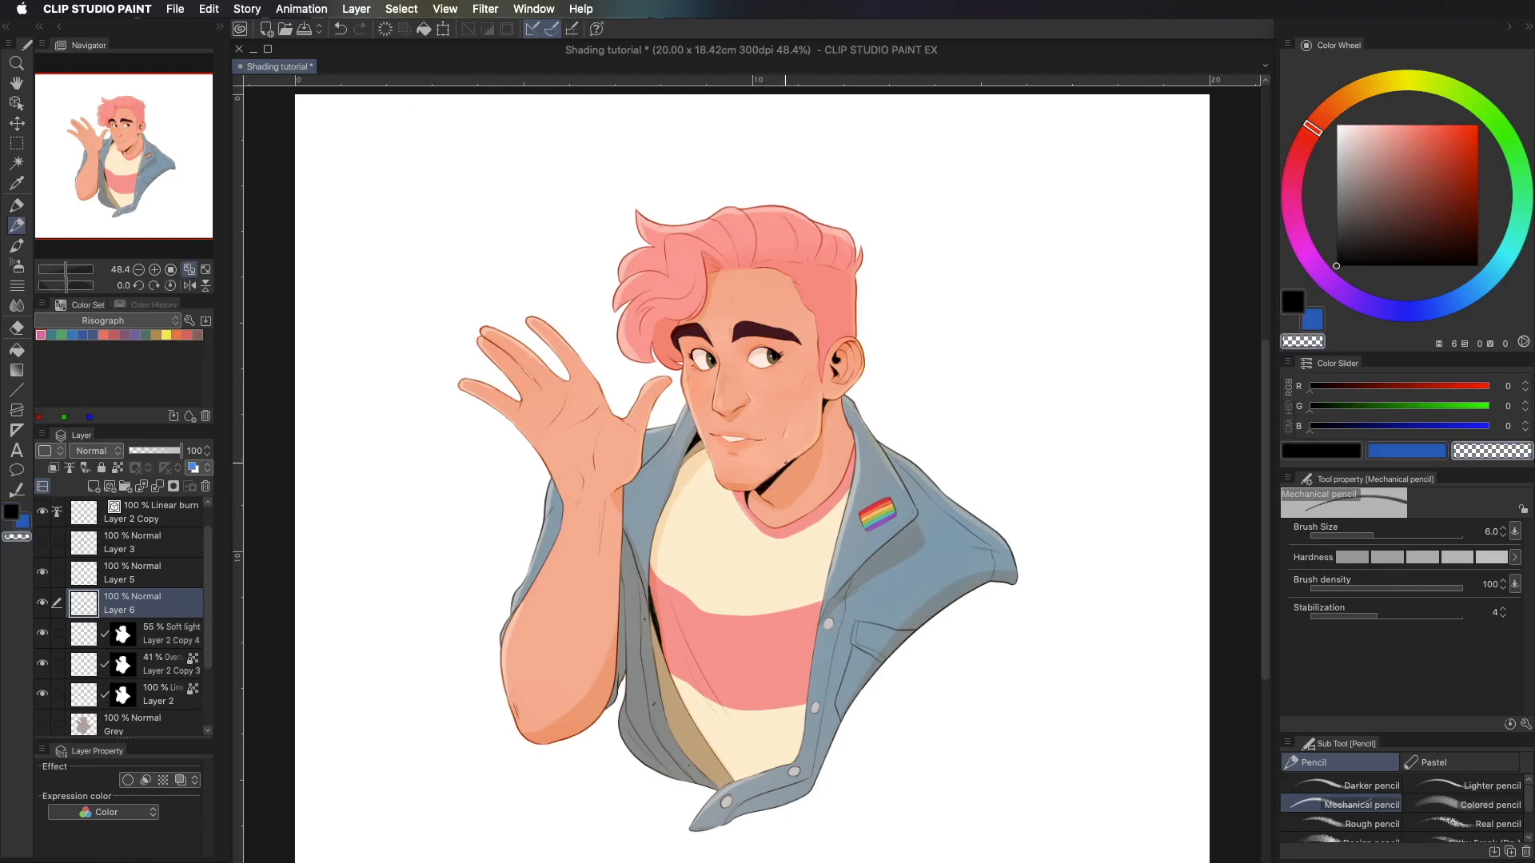
pyautogui.press('c')
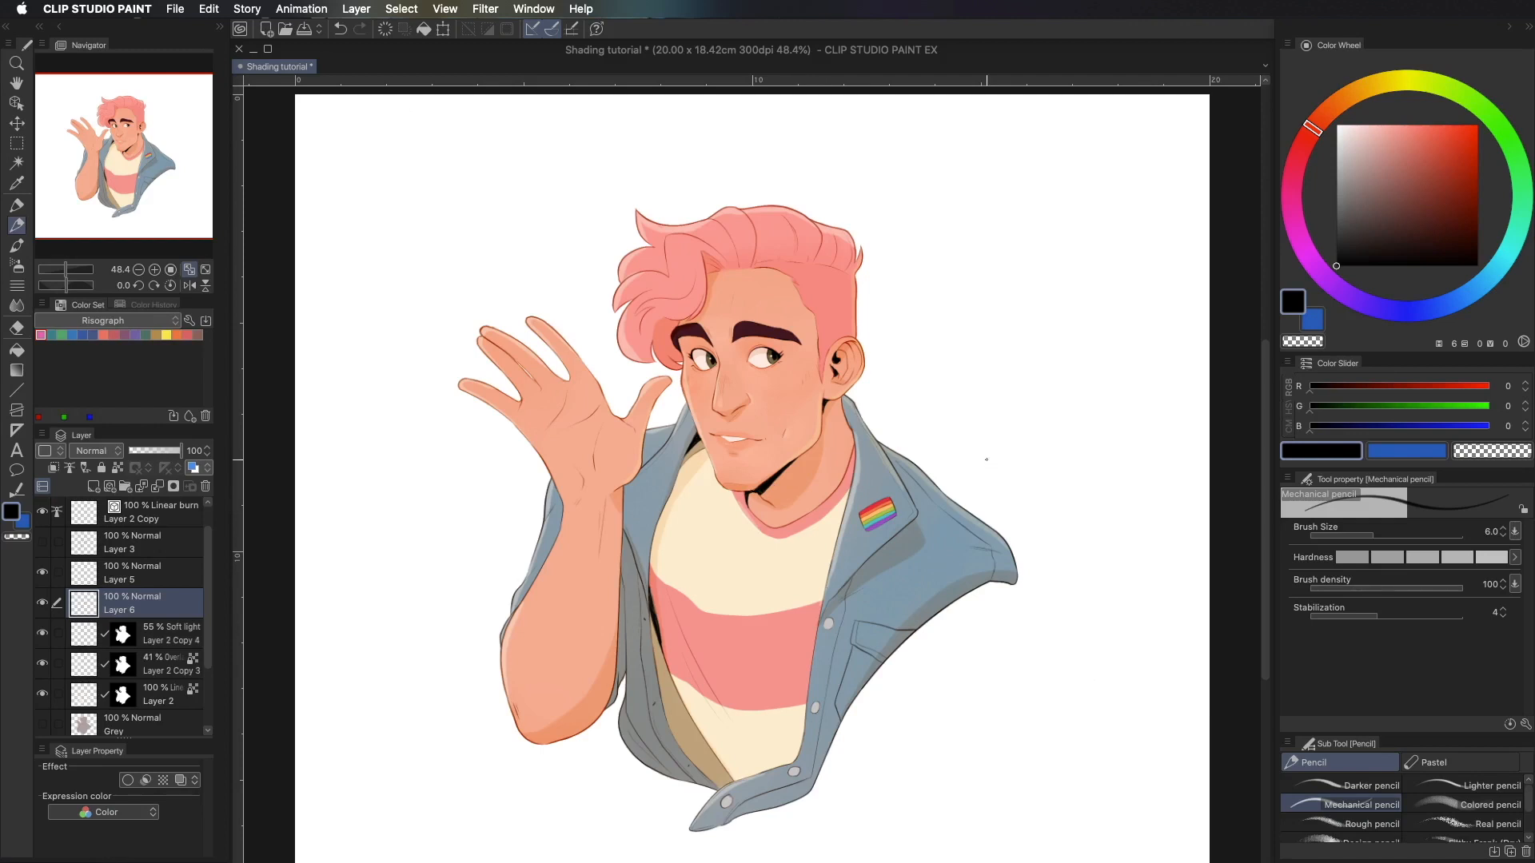
# - Create a new layer above Layer 6 and choose a light peach pencil colour, RGB 247, 176, 144
pyautogui.click(1370, 85)
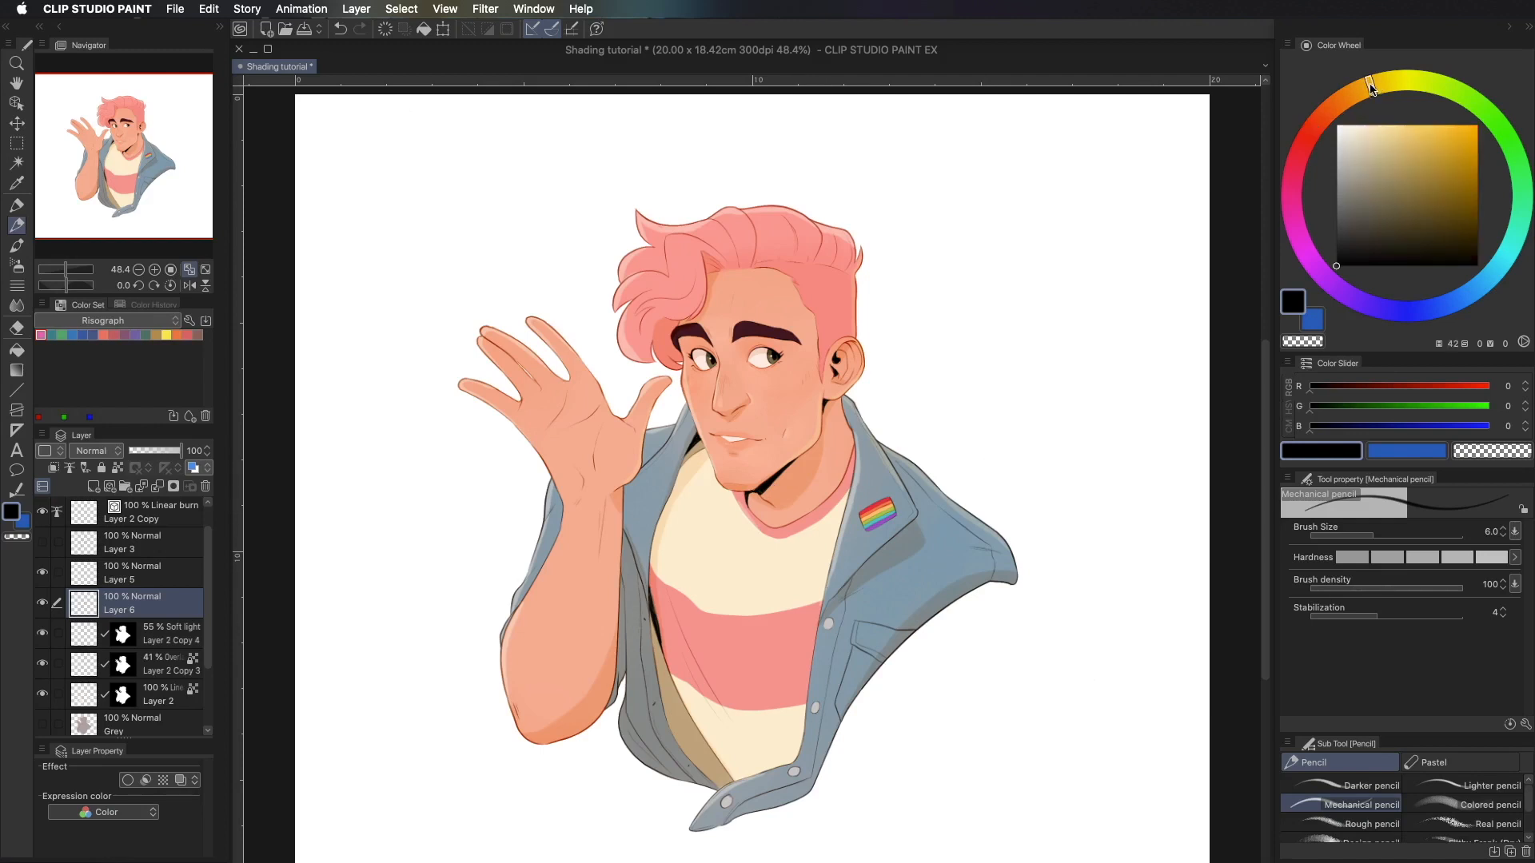
pyautogui.moveTo(1404, 129)
pyautogui.mouseDown()
pyautogui.moveTo(1451, 152)
pyautogui.moveTo(1489, 120)
pyautogui.mouseUp()
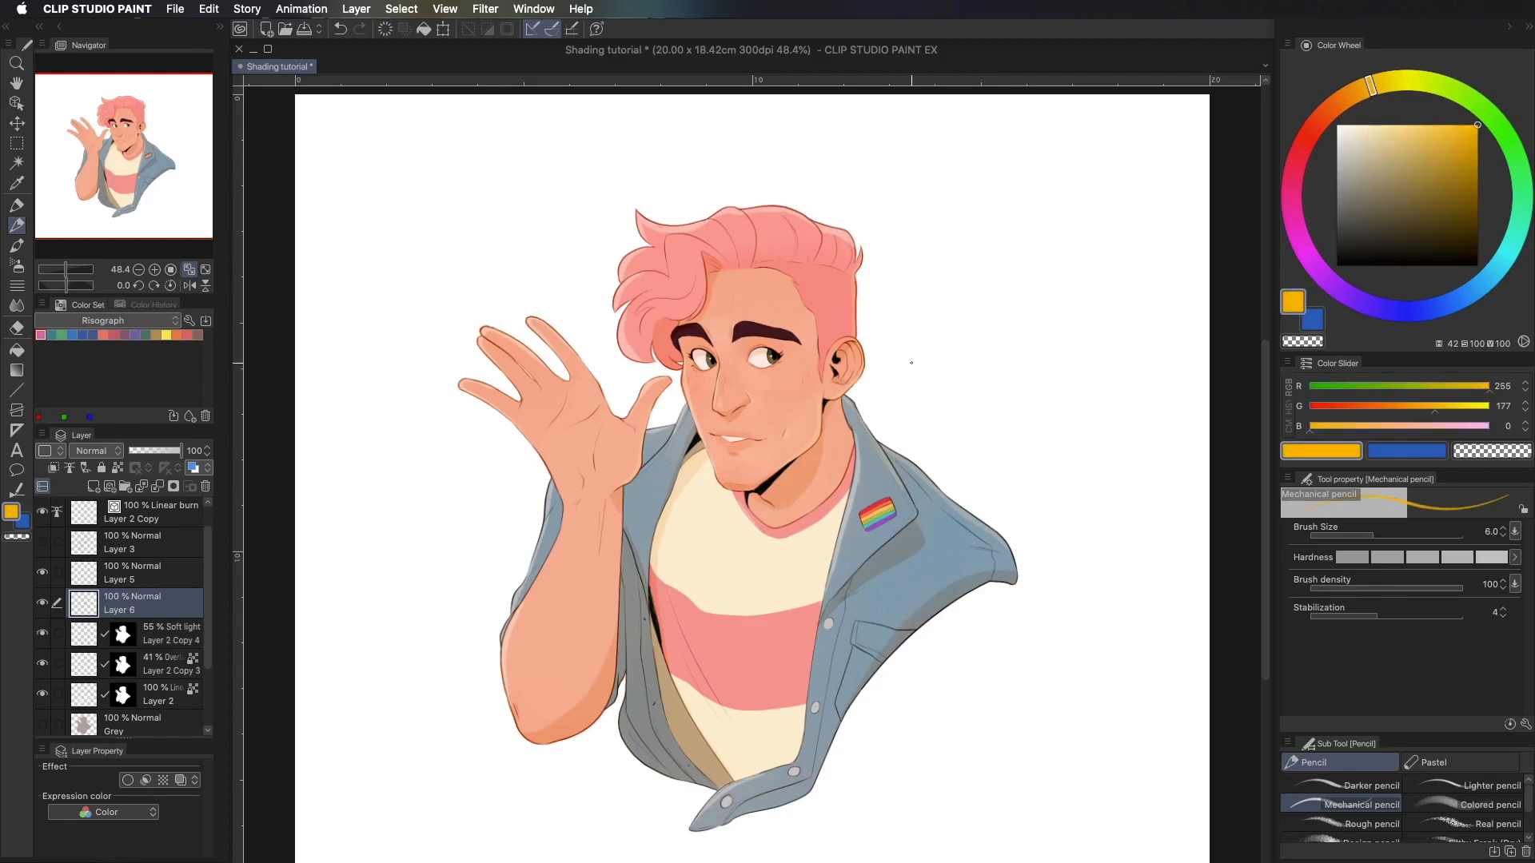
pyautogui.click(94, 486)
pyautogui.click(1331, 109)
pyautogui.moveTo(1429, 135); pyautogui.dragTo(1395, 129)
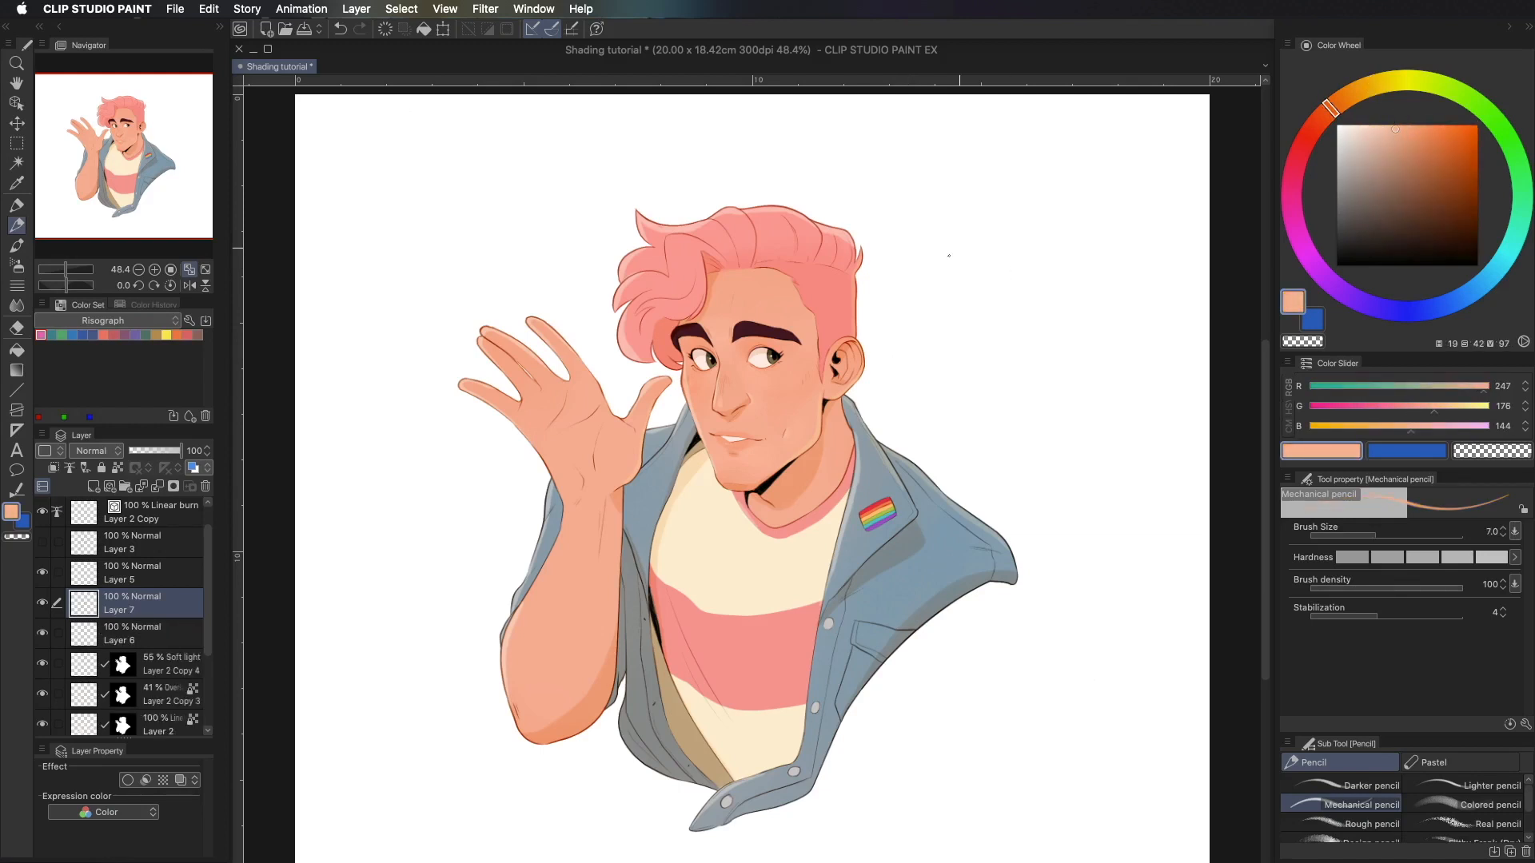
# - Paint a light peach patch beside the head, add a darker patch sampled from the neck, and choose salmon RGB 252, 132, 108
pyautogui.press(']')
pyautogui.press(']')
pyautogui.press(']')
pyautogui.press(']')
pyautogui.press(']')
pyautogui.press(']')
pyautogui.press(']')
pyautogui.press(']')
pyautogui.press(']')
pyautogui.moveTo(945, 287)
pyautogui.mouseDown()
pyautogui.moveTo(979, 265)
pyautogui.moveTo(930, 323)
pyautogui.moveTo(994, 280)
pyautogui.moveTo(917, 343)
pyautogui.moveTo(956, 319)
pyautogui.moveTo(908, 334)
pyautogui.moveTo(982, 258)
pyautogui.mouseUp()
pyautogui.keyDown('alt'); pyautogui.click(837, 449); pyautogui.keyUp('alt')
pyautogui.moveTo(974, 314)
pyautogui.mouseDown()
pyautogui.moveTo(947, 338)
pyautogui.moveTo(1001, 280)
pyautogui.moveTo(958, 354)
pyautogui.moveTo(1017, 279)
pyautogui.moveTo(1017, 298)
pyautogui.moveTo(946, 358)
pyautogui.moveTo(1009, 274)
pyautogui.mouseUp()
pyautogui.moveTo(1328, 111); pyautogui.dragTo(1317, 121)
pyautogui.moveTo(1419, 129); pyautogui.dragTo(1416, 126)
pyautogui.press('[')
pyautogui.press('[')
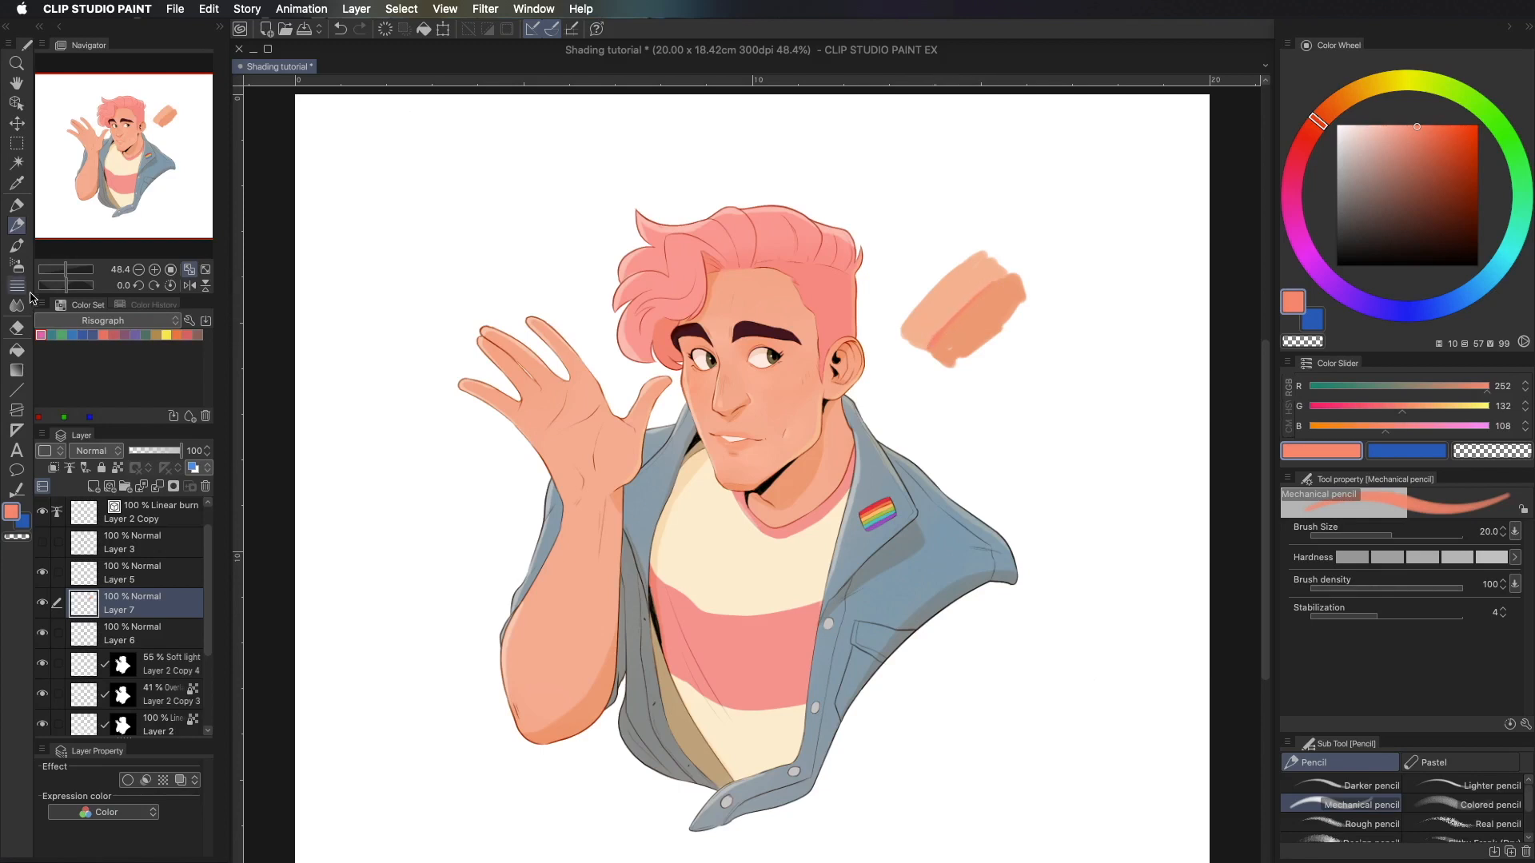
# - Soften the border between the light and dark skin patches with the Blend tool
pyautogui.press('j')
pyautogui.press('[')
pyautogui.press('[')
pyautogui.press('[')
pyautogui.press('[')
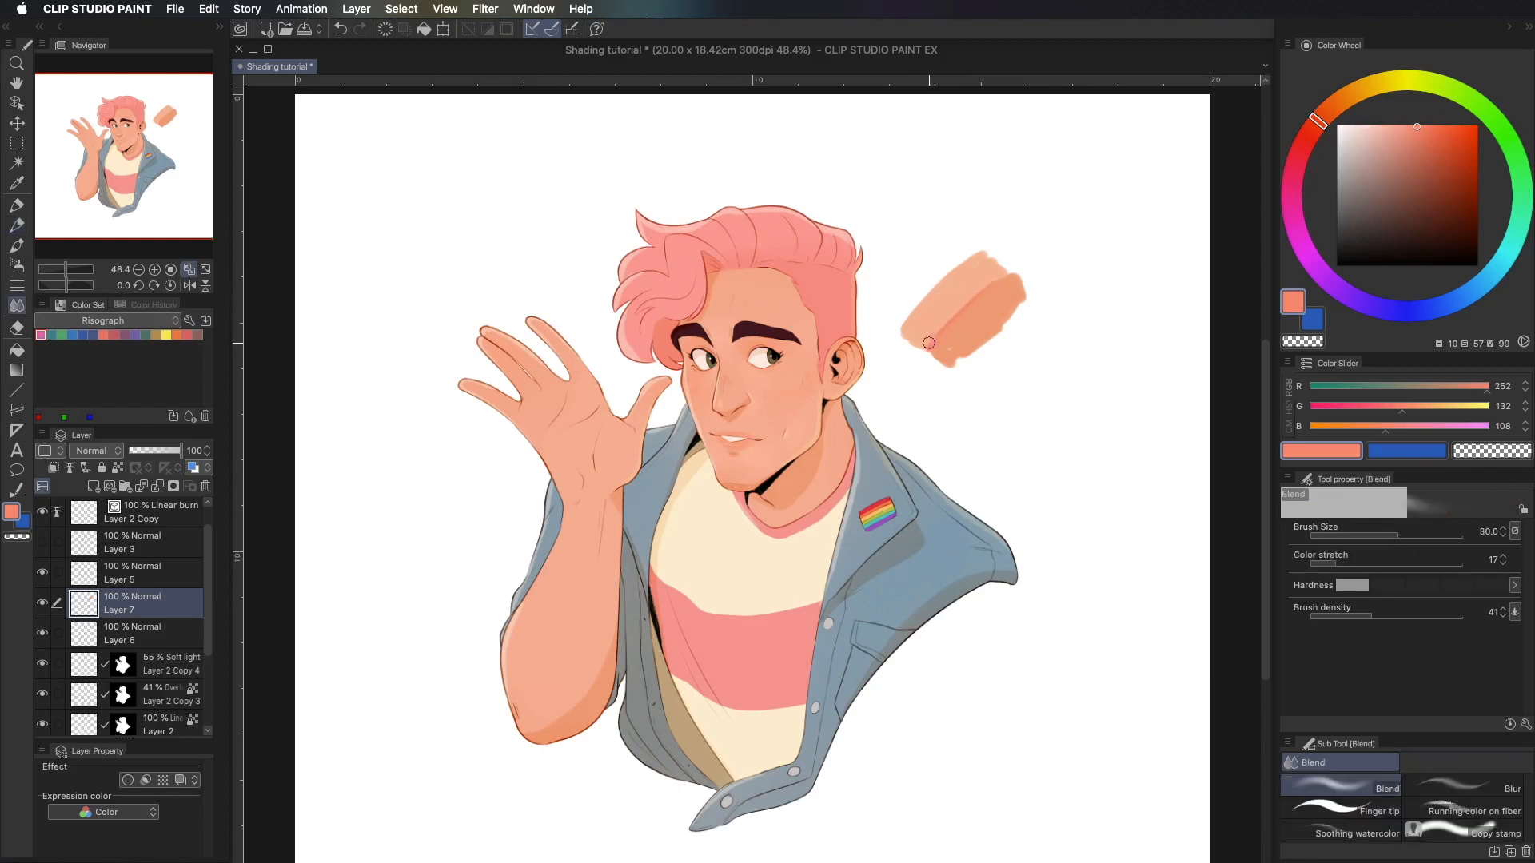
pyautogui.press(']')
pyautogui.press(']')
pyautogui.press(']')
pyautogui.press(']')
# - Smooth the transition between the skin patches with the Soft airbrush at size 25, sampling the light and dark tones
pyautogui.press('b')
pyautogui.press('[')
pyautogui.press('[')
pyautogui.press('[')
pyautogui.press('[')
pyautogui.press('[')
pyautogui.press('[')
pyautogui.press('[')
pyautogui.press('[')
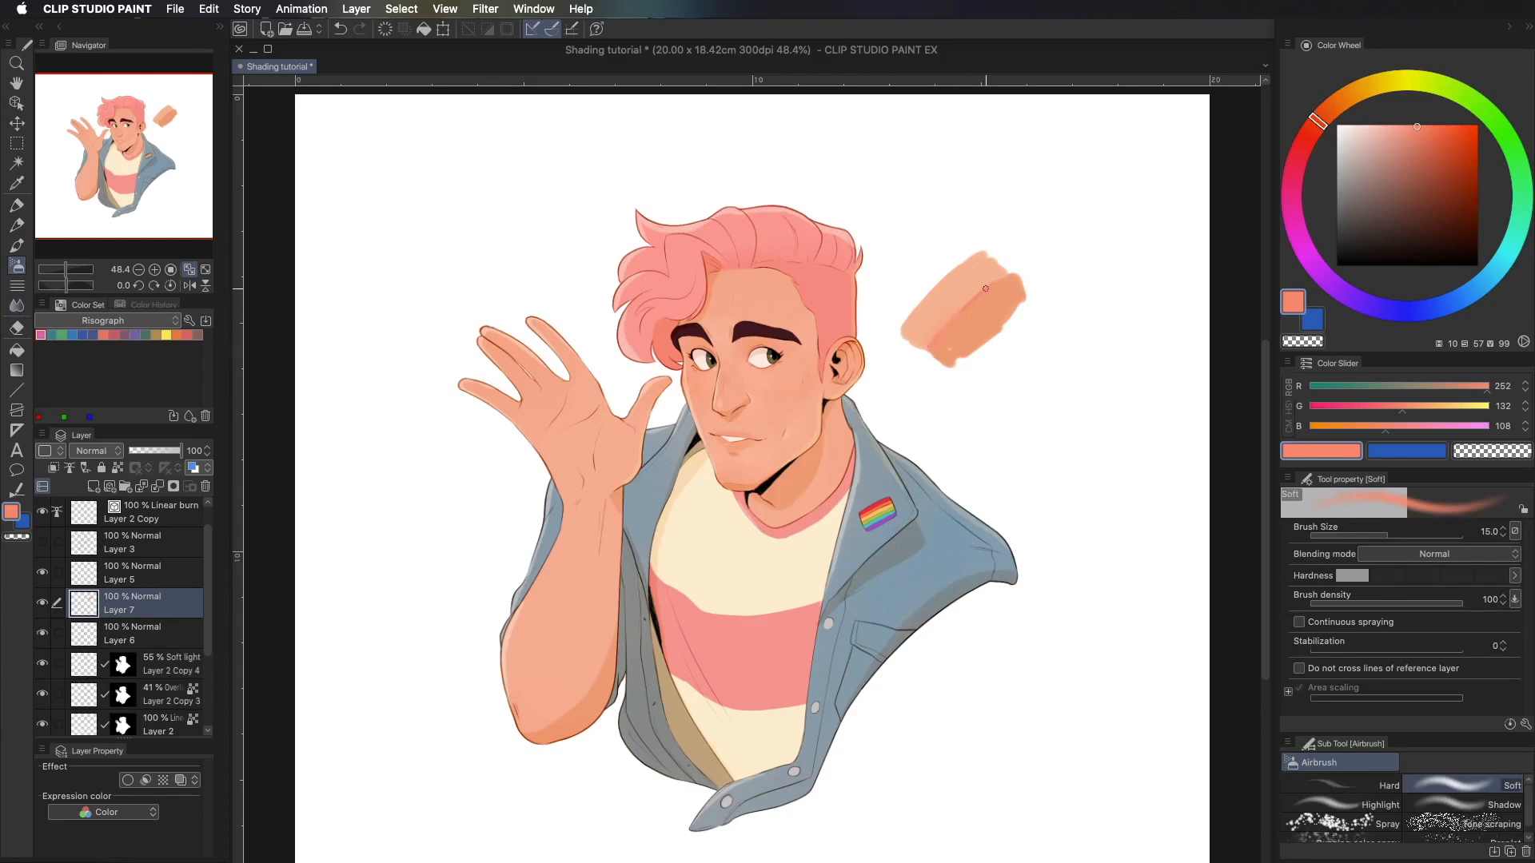
pyautogui.keyDown('alt'); pyautogui.click(973, 298); pyautogui.keyUp('alt')
pyautogui.press(']')
pyautogui.press(']')
pyautogui.press(']')
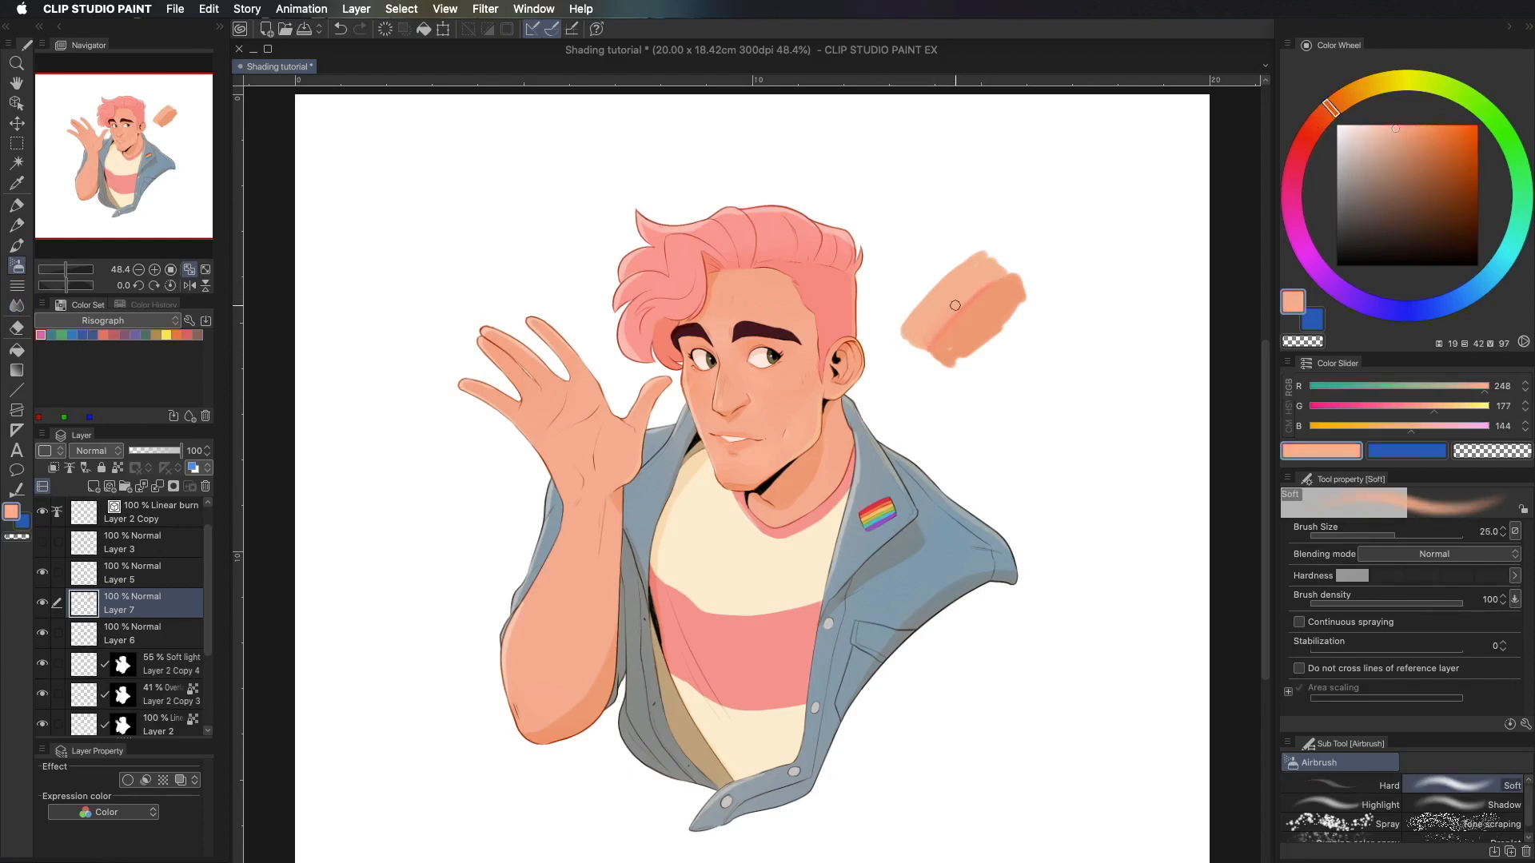
pyautogui.keyDown('alt'); pyautogui.click(944, 334); pyautogui.keyUp('alt')
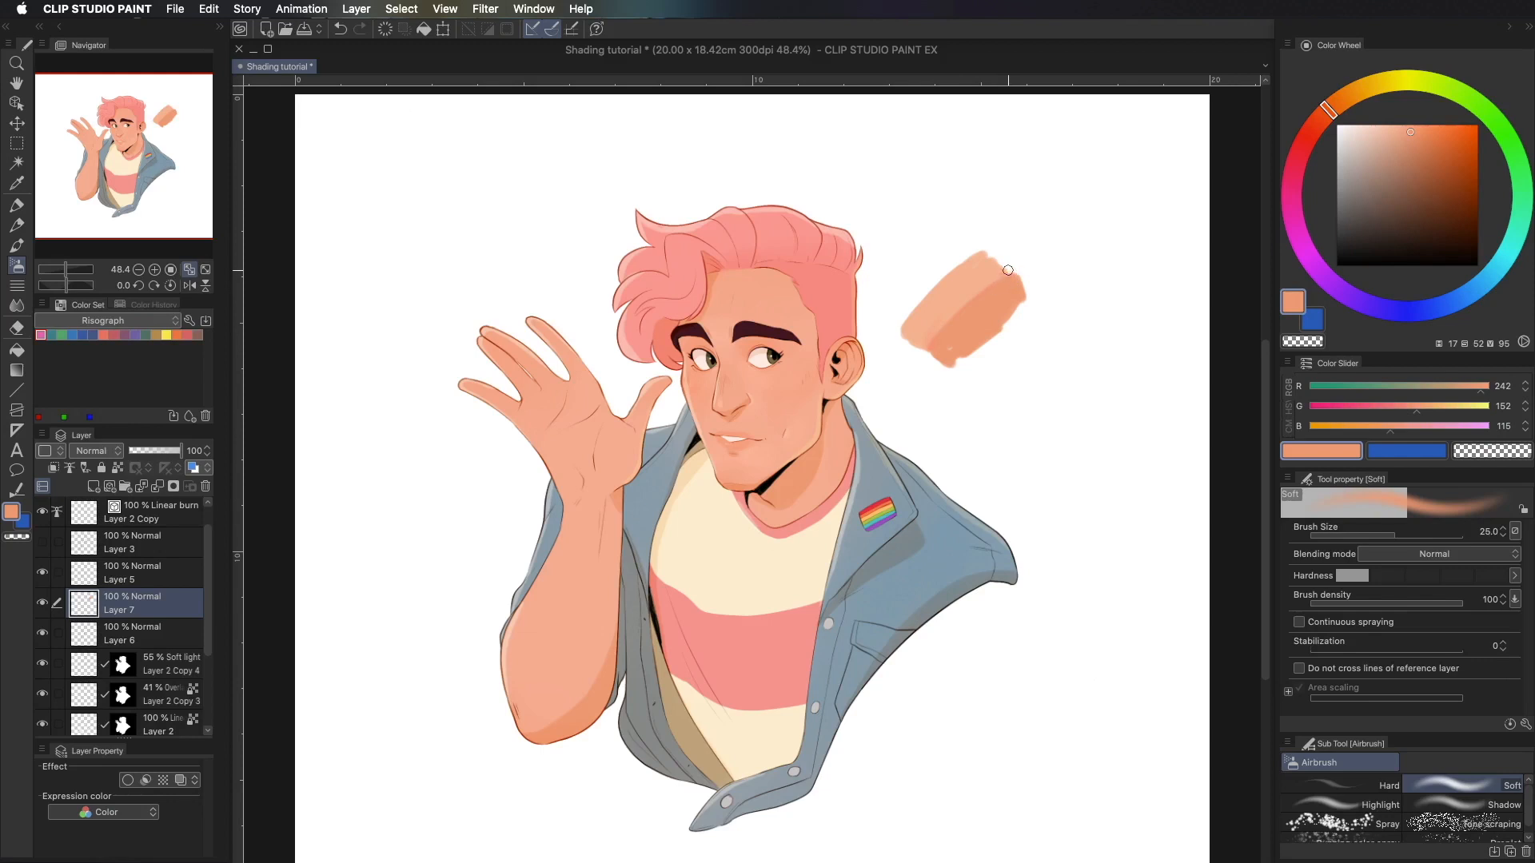
# - Delete Layer 7 with the skin-tone test patches
pyautogui.click(206, 486)
pyautogui.click(853, 370)
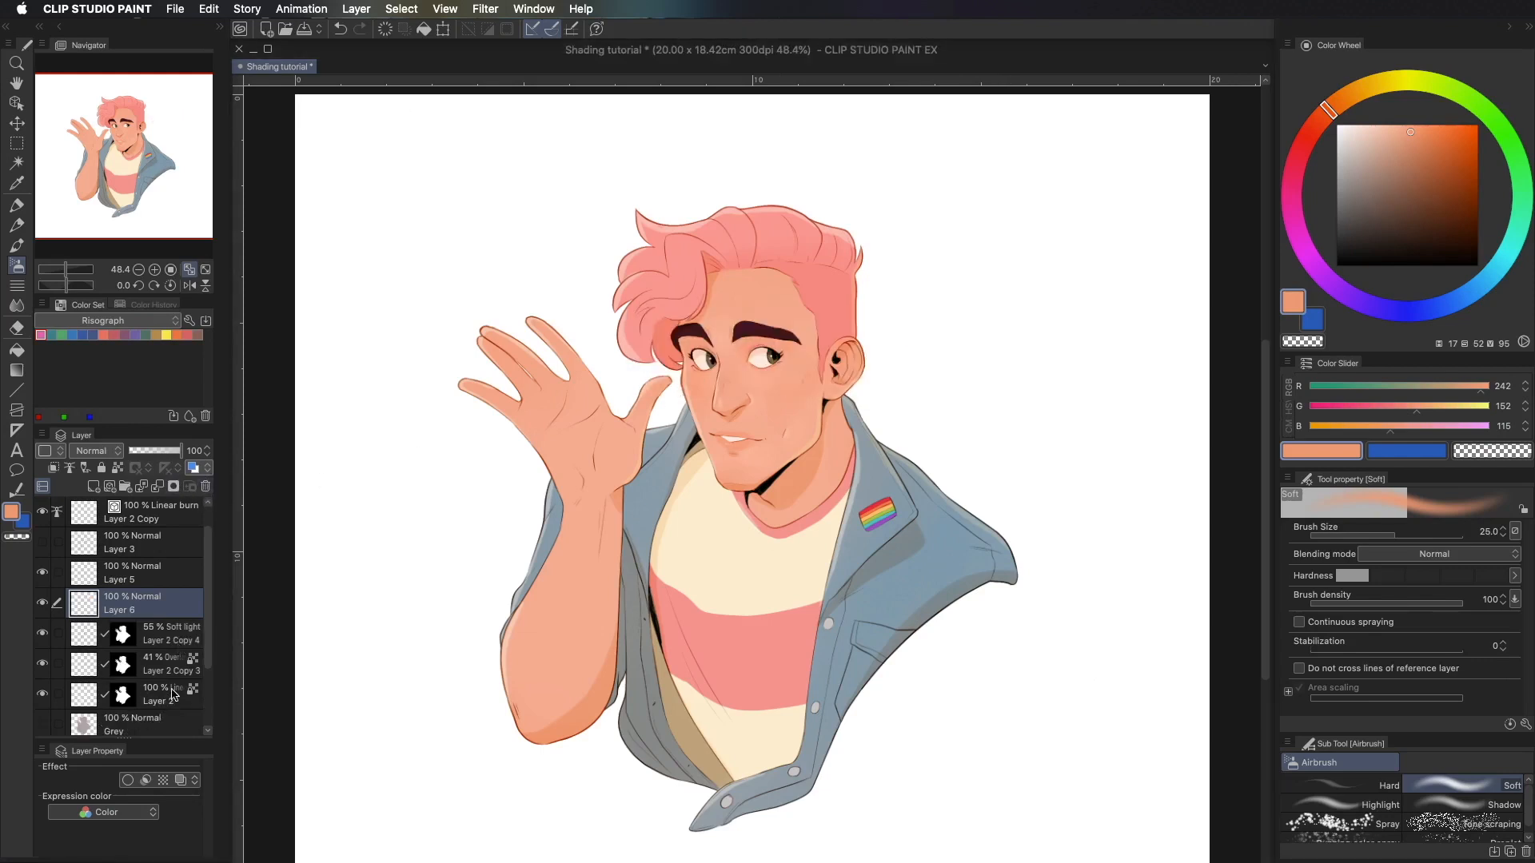
# - Make the Linear burn layer Layer 2 active and choose pale peach RGB 255, 191, 173
pyautogui.click(172, 694)
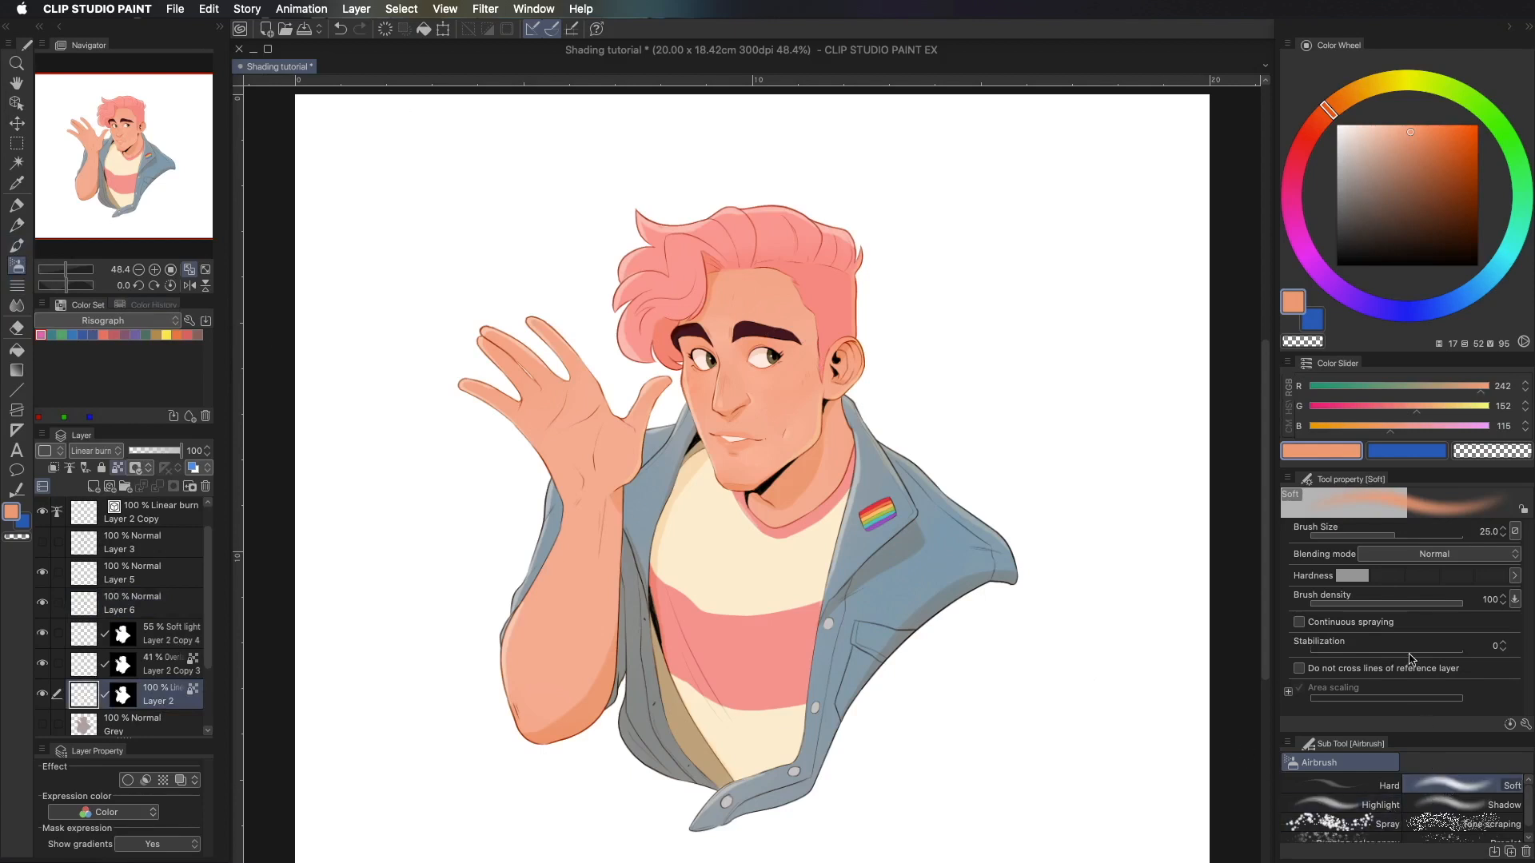
pyautogui.click(1382, 122)
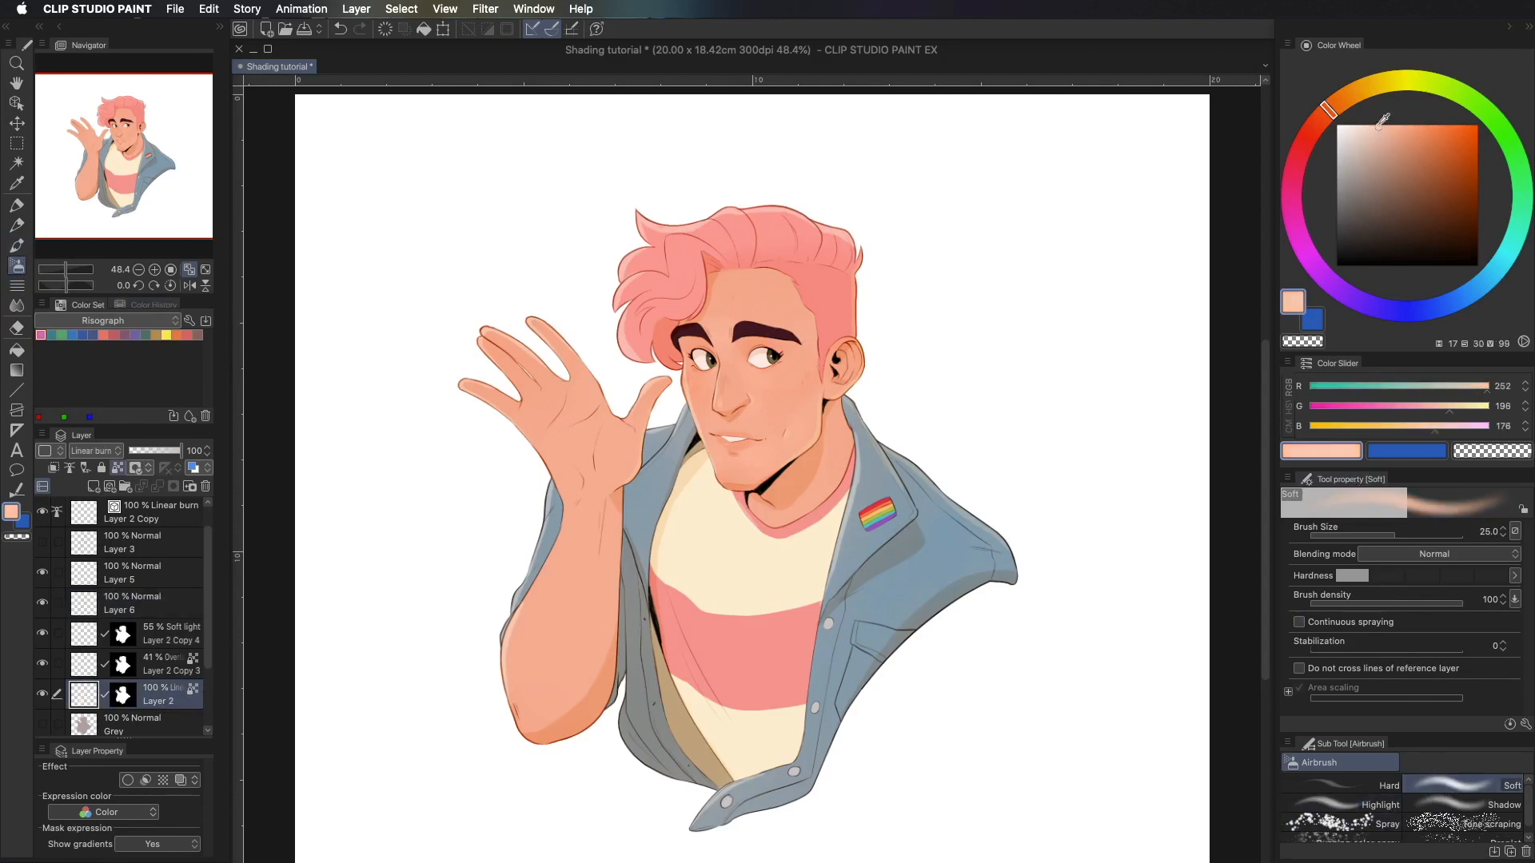
pyautogui.click(1320, 116)
# - Airbrush soft shading on the cream shirt beside the jacket opening on Layer 2, adjusting the Soft brush to size 80
pyautogui.press(']')
pyautogui.press(']')
pyautogui.press(']')
pyautogui.press(']')
pyautogui.press(']')
pyautogui.press(']')
pyautogui.press(']')
pyautogui.press(']')
pyautogui.press(']')
pyautogui.press(']')
pyautogui.press('[')
pyautogui.press('[')
pyautogui.press('[')
pyautogui.press('[')
pyautogui.press('[')
pyautogui.press('[')
pyautogui.press(']')
pyautogui.press(']')
pyautogui.press(']')
pyautogui.press(']')
pyautogui.moveTo(676, 544); pyautogui.dragTo(681, 524)
pyautogui.press('[')
pyautogui.press('[')
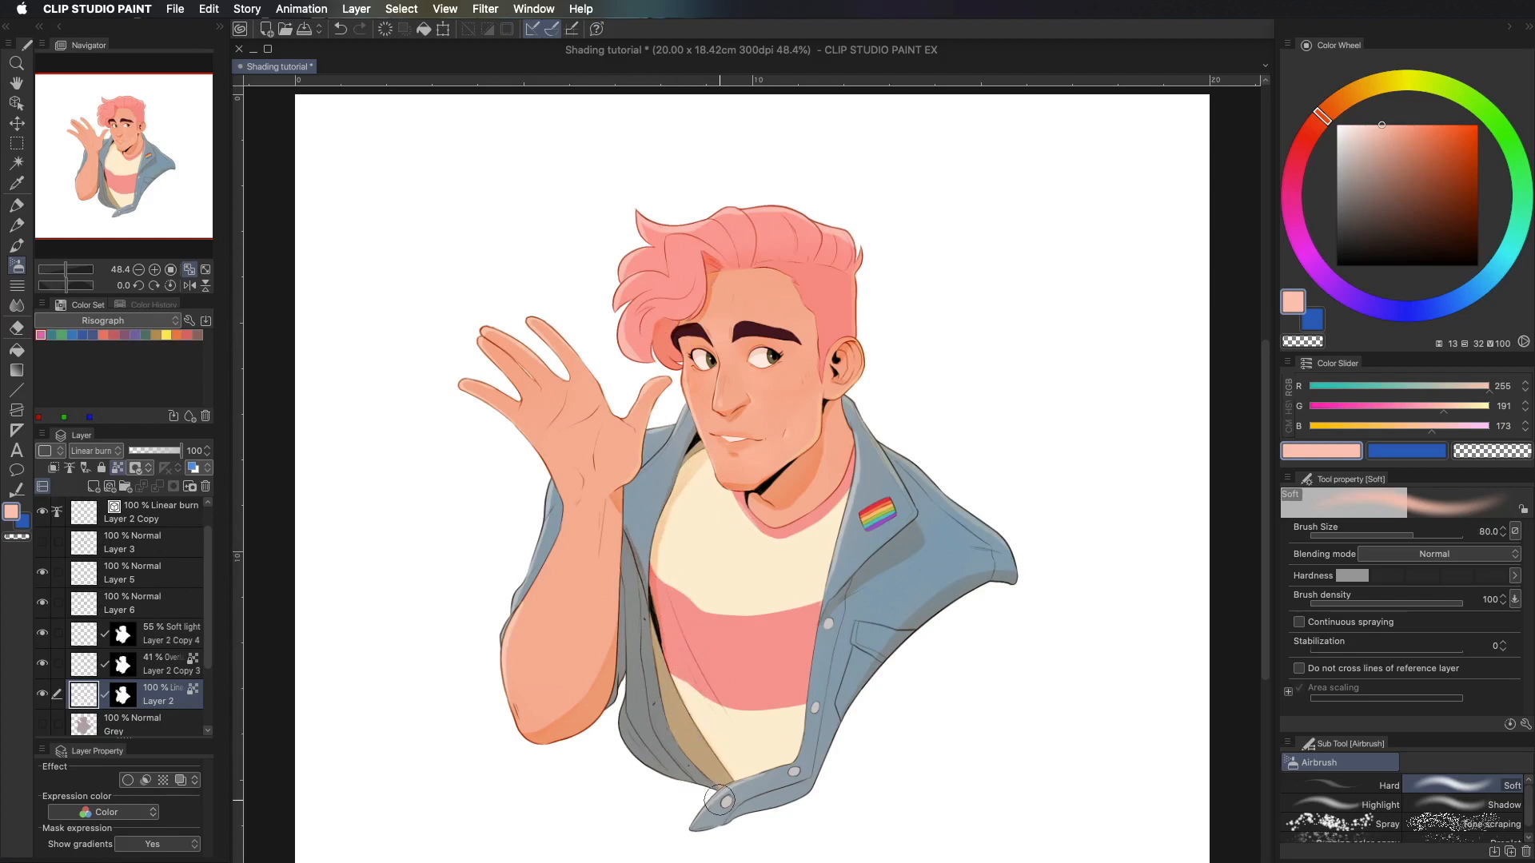
# - Draw orange four-pointed sparkles around the character on Layer 6 with Pigman Mycon 8, size 6, in RGB 255, 145, 21
pyautogui.press('p')
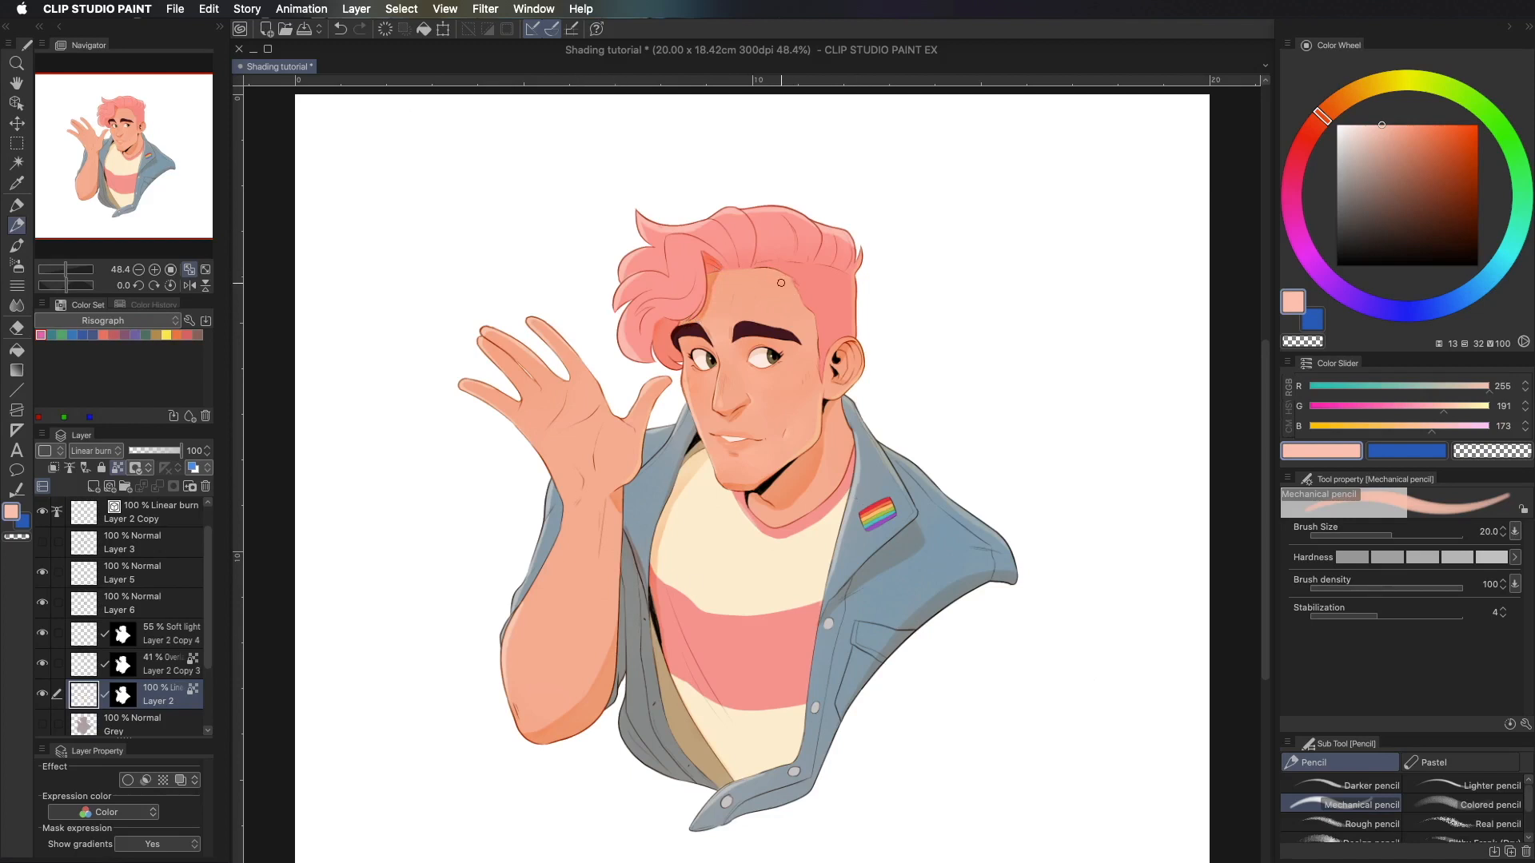
pyautogui.click(152, 603)
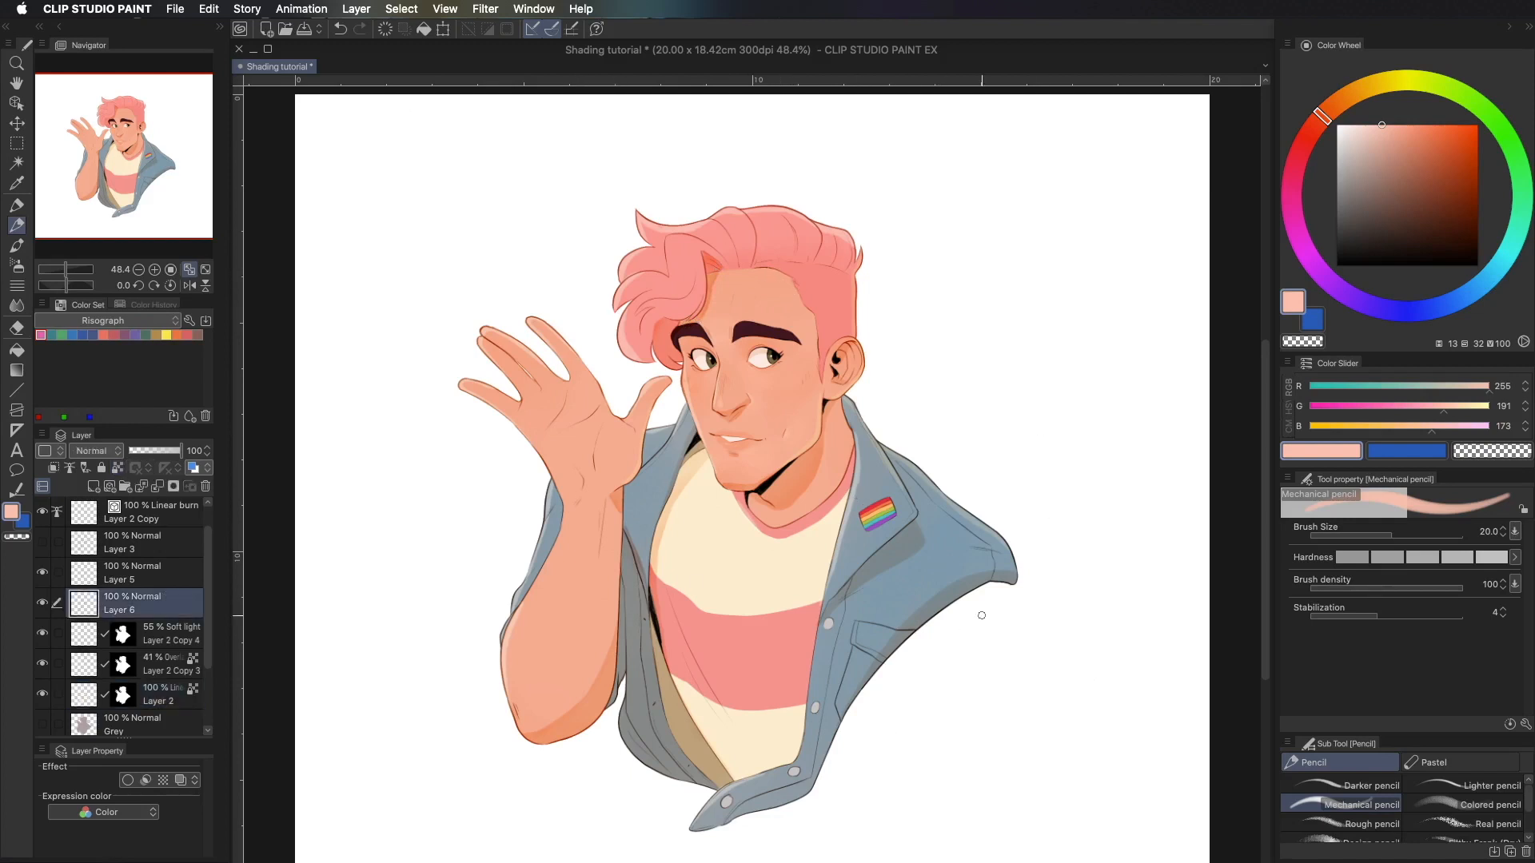
pyautogui.click(1351, 94)
pyautogui.click(1462, 124)
pyautogui.press('p')
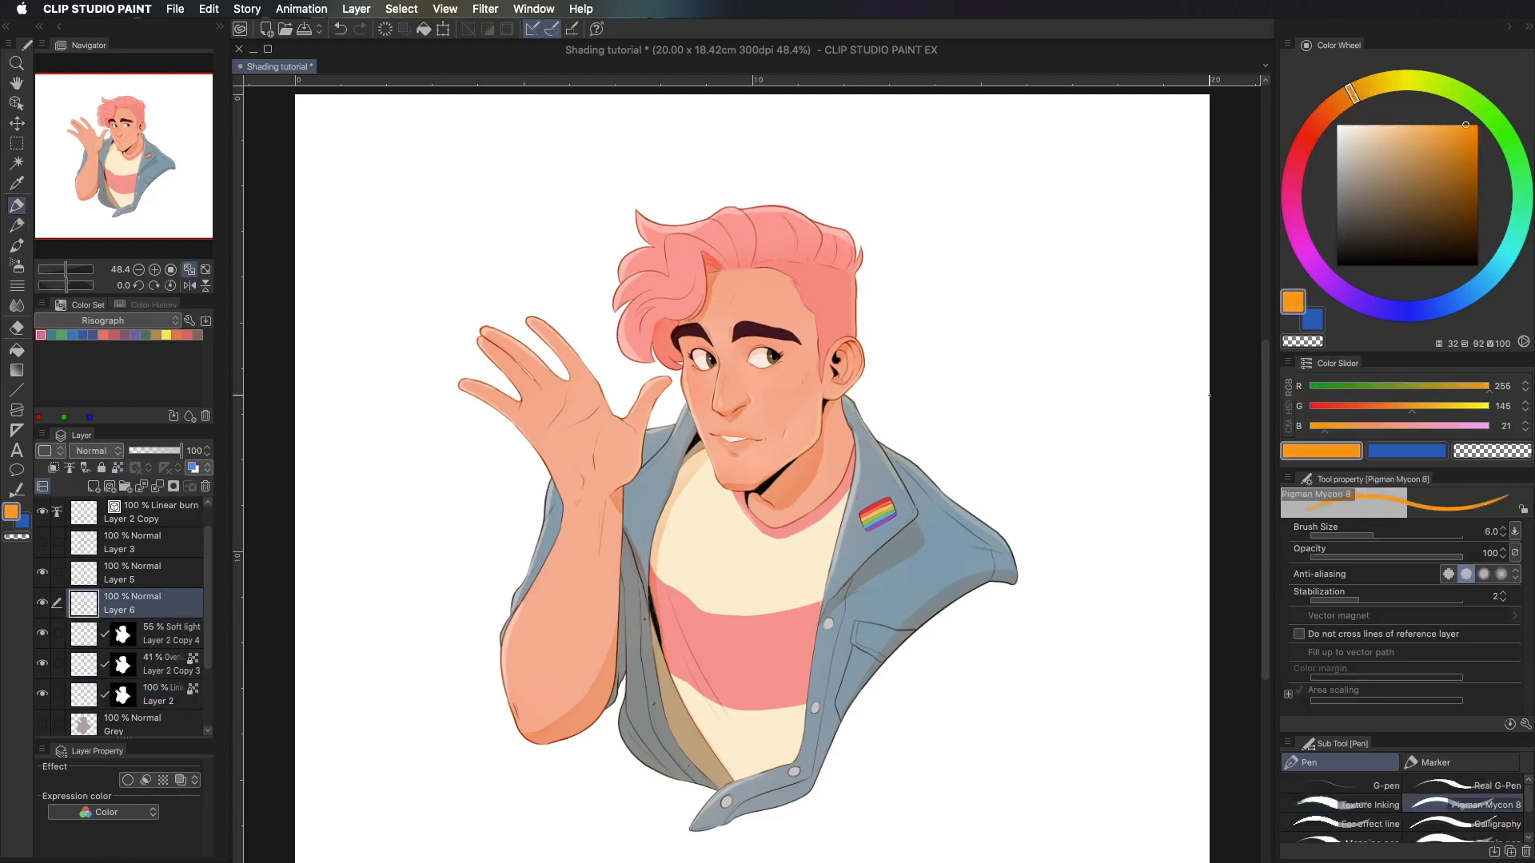
pyautogui.moveTo(989, 250)
pyautogui.mouseDown()
pyautogui.moveTo(967, 285)
pyautogui.moveTo(983, 306)
pyautogui.moveTo(994, 267)
pyautogui.mouseUp()
pyautogui.moveTo(536, 210)
pyautogui.mouseDown()
pyautogui.moveTo(547, 254)
pyautogui.moveTo(563, 216)
pyautogui.moveTo(534, 189)
pyautogui.mouseUp()
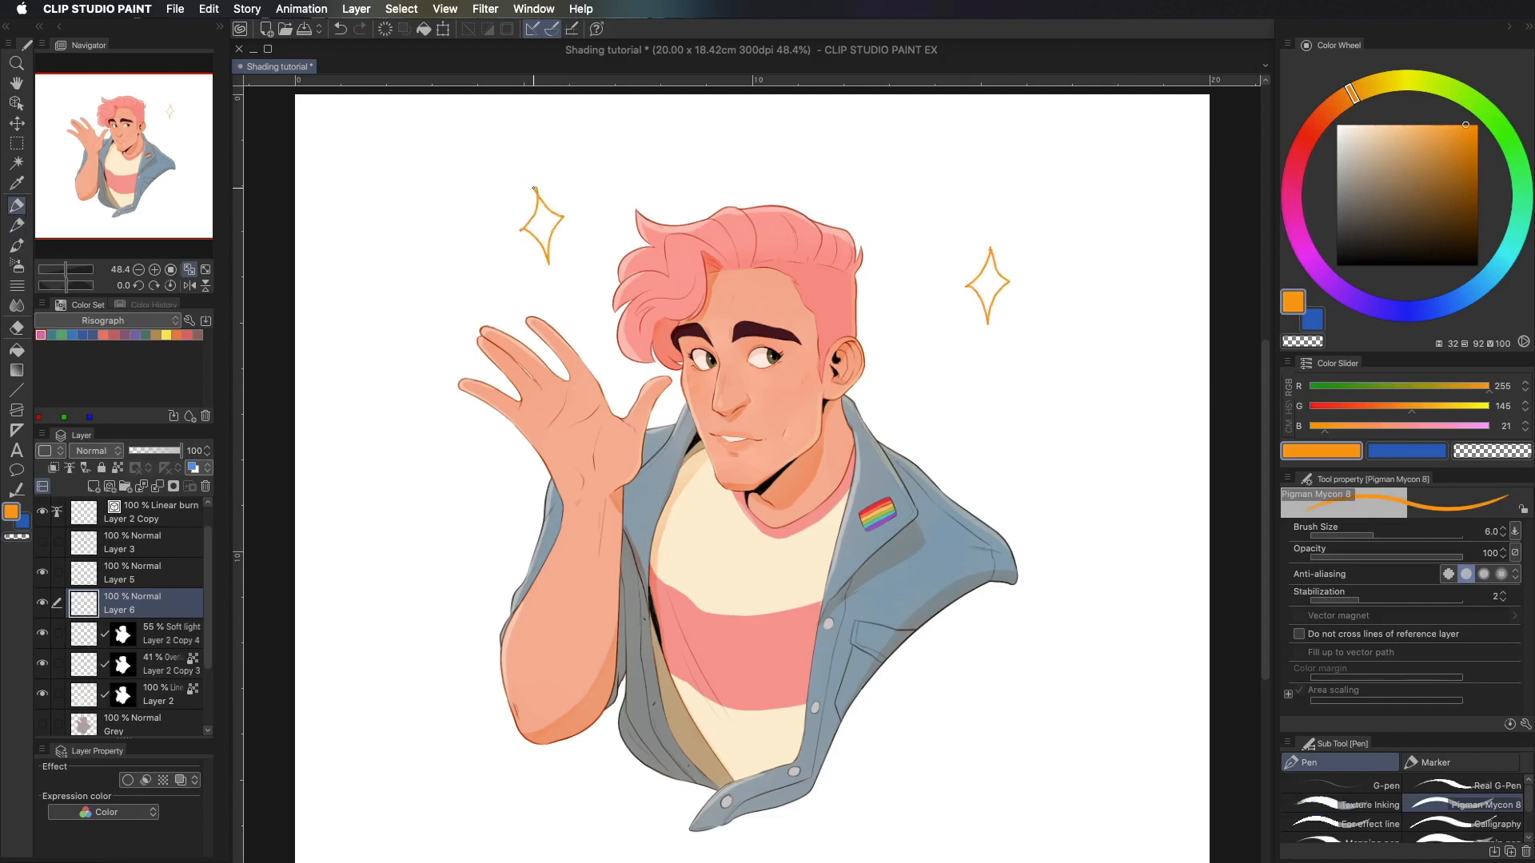
pyautogui.moveTo(1034, 414)
pyautogui.mouseDown()
pyautogui.moveTo(1009, 452)
pyautogui.moveTo(1052, 452)
pyautogui.mouseUp()
pyautogui.moveTo(459, 442)
pyautogui.mouseDown()
pyautogui.moveTo(441, 488)
pyautogui.moveTo(469, 522)
pyautogui.mouseUp()
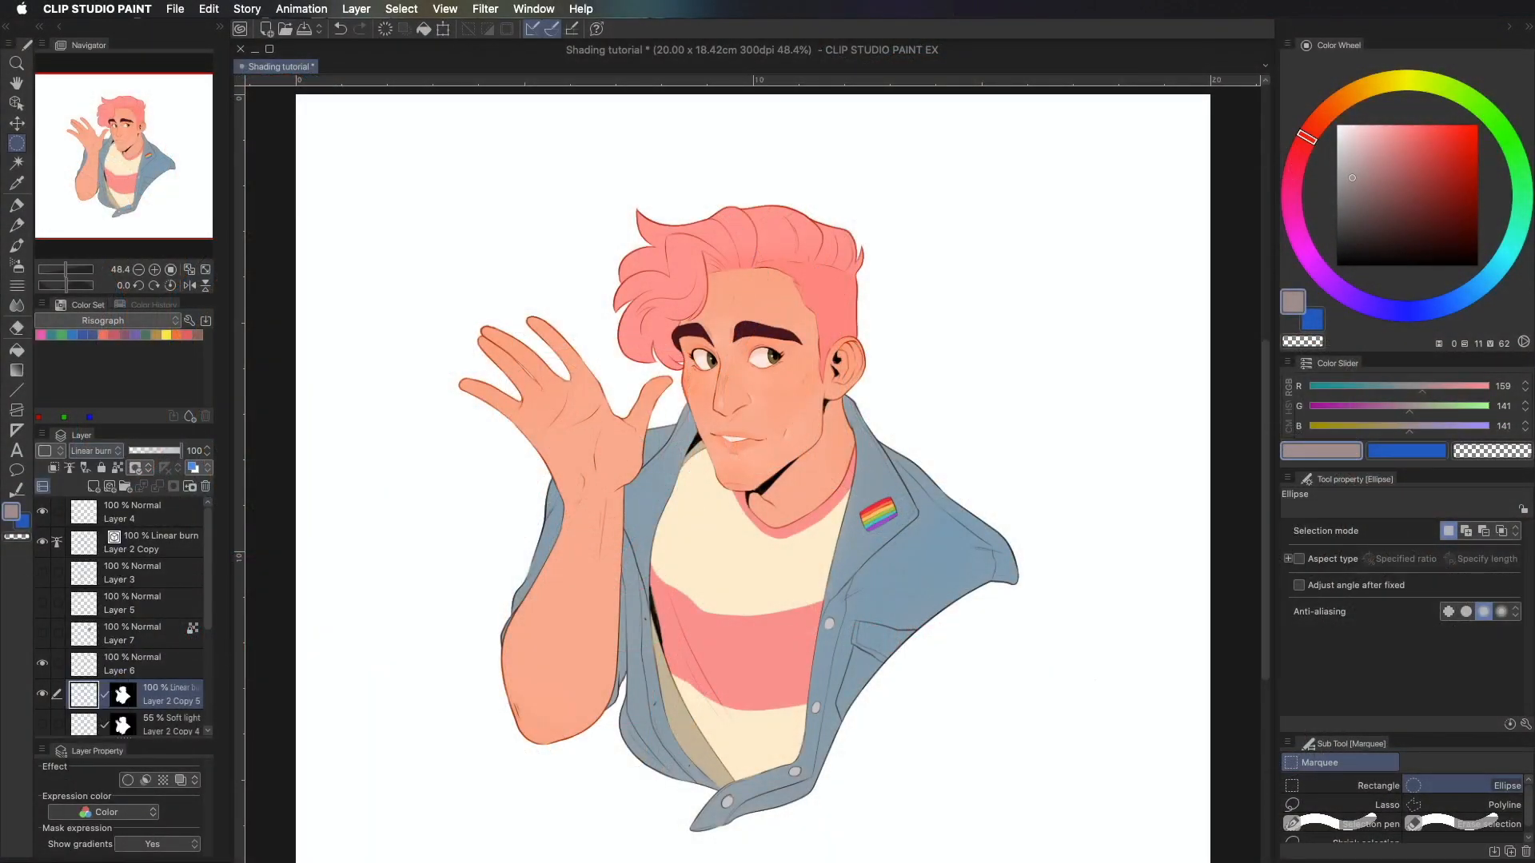
# - Airbrush soft shadows under the jaw, beside the ear and around the eyes on Layer 2 Copy 5 in RGB 239, 205, 205
pyautogui.moveTo(1352, 157); pyautogui.dragTo(1356, 134)
pyautogui.click(17, 267)
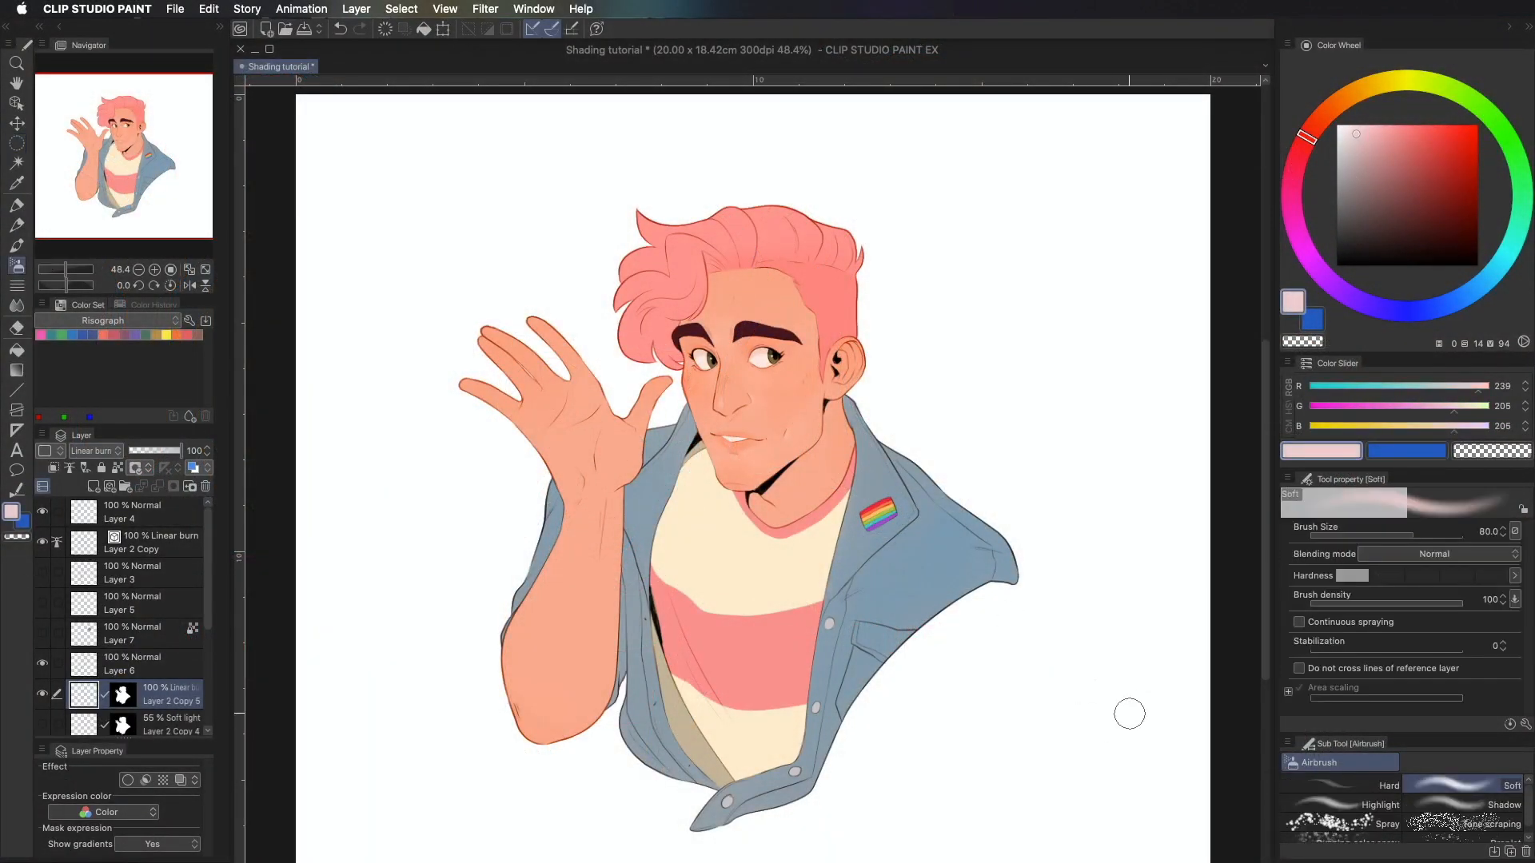
pyautogui.press('[')
pyautogui.press('[')
pyautogui.moveTo(769, 476)
pyautogui.mouseDown()
pyautogui.moveTo(731, 494)
pyautogui.moveTo(815, 437)
pyautogui.moveTo(756, 497)
pyautogui.moveTo(780, 491)
pyautogui.mouseUp()
pyautogui.moveTo(812, 437); pyautogui.dragTo(820, 405)
pyautogui.moveTo(685, 339)
pyautogui.mouseDown()
pyautogui.moveTo(719, 357)
pyautogui.moveTo(779, 343)
pyautogui.moveTo(779, 322)
pyautogui.mouseUp()
# - Shade the nose, eye area and hairline with the Soft airbrush reduced to sizes 30 and 20
pyautogui.press('[')
pyautogui.press('[')
pyautogui.press('[')
pyautogui.press('[')
pyautogui.press(']')
pyautogui.press(']')
pyautogui.press(']')
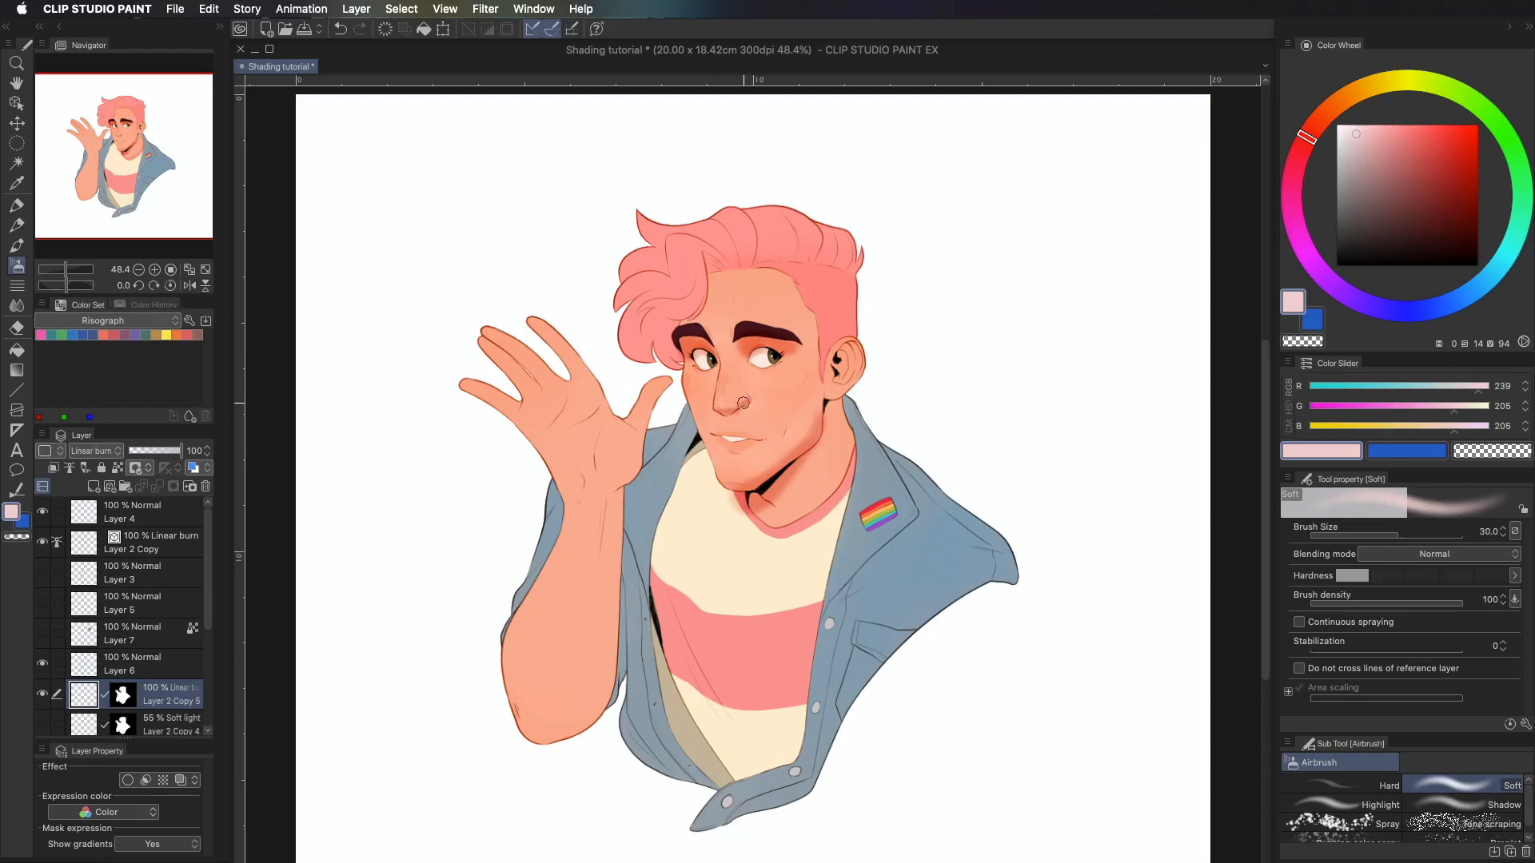
pyautogui.moveTo(671, 352)
pyautogui.mouseDown()
pyautogui.moveTo(668, 321)
pyautogui.moveTo(673, 359)
pyautogui.mouseUp()
pyautogui.press('[')
pyautogui.press('[')
pyautogui.press('[')
pyautogui.press(']')
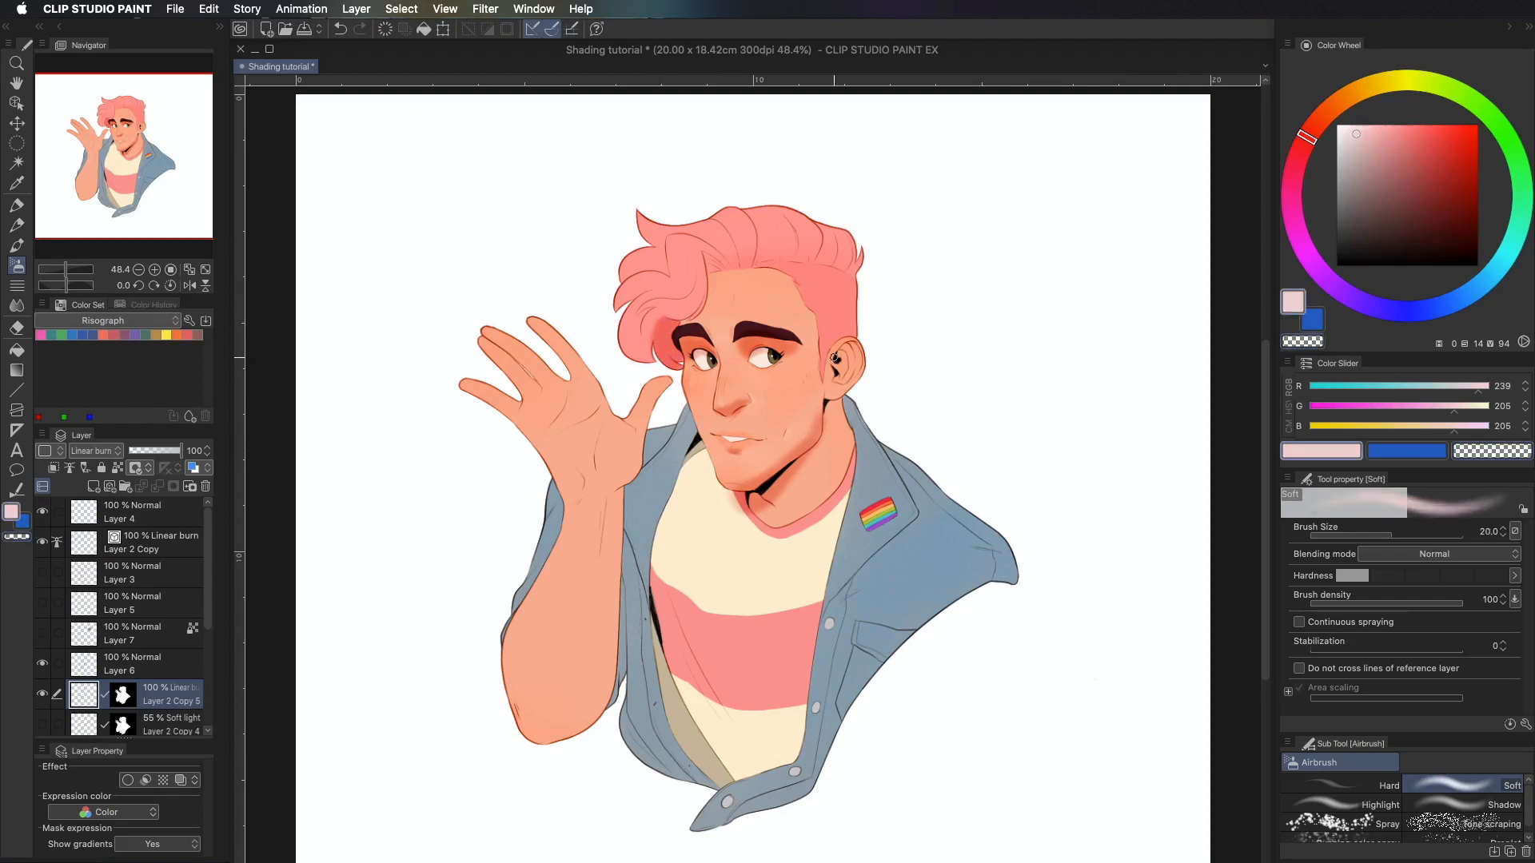
pyautogui.moveTo(683, 322); pyautogui.dragTo(710, 264)
# - Airbrush soft shadows on the jacket's lower hem and the underside of the raised forearm, enlarging the Soft brush to 100
pyautogui.press(']')
pyautogui.press(']')
pyautogui.press(']')
pyautogui.moveTo(623, 728); pyautogui.dragTo(634, 697)
pyautogui.press(']')
pyautogui.press(']')
pyautogui.press(']')
pyautogui.press(']')
pyautogui.moveTo(531, 737)
pyautogui.mouseDown()
pyautogui.moveTo(589, 722)
pyautogui.moveTo(626, 632)
pyautogui.mouseUp()
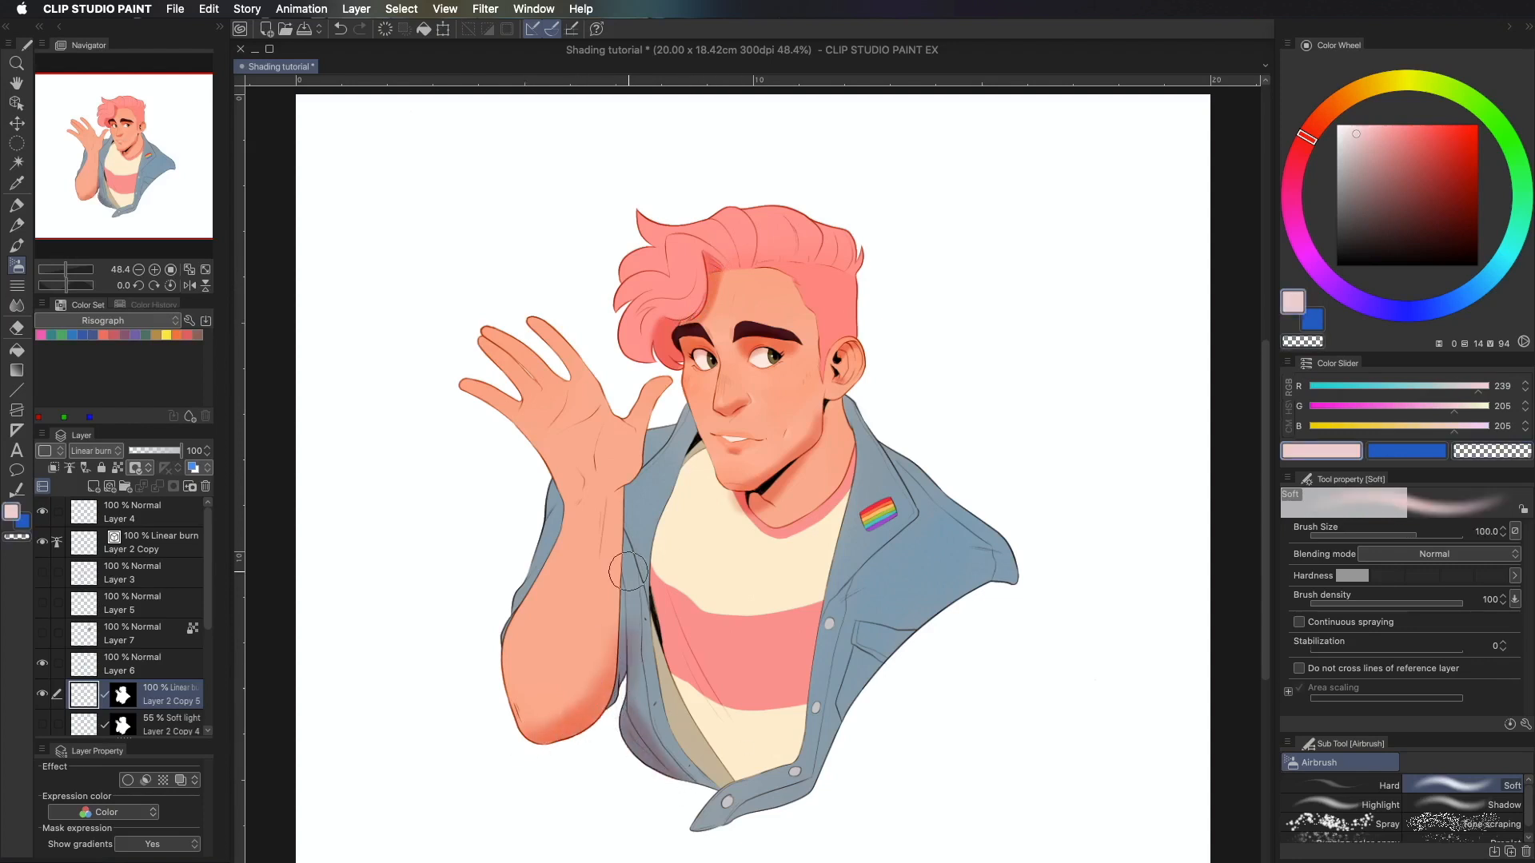
# - Airbrush shadow down the jacket front beside the raised arm, then along the forearm's inner edge at size 50
pyautogui.moveTo(628, 571); pyautogui.dragTo(655, 765)
pyautogui.press('[')
pyautogui.press('[')
pyautogui.press('[')
pyautogui.press('[')
pyautogui.moveTo(615, 495)
pyautogui.mouseDown()
pyautogui.moveTo(634, 466)
pyautogui.moveTo(615, 550)
pyautogui.mouseUp()
pyautogui.press('c')
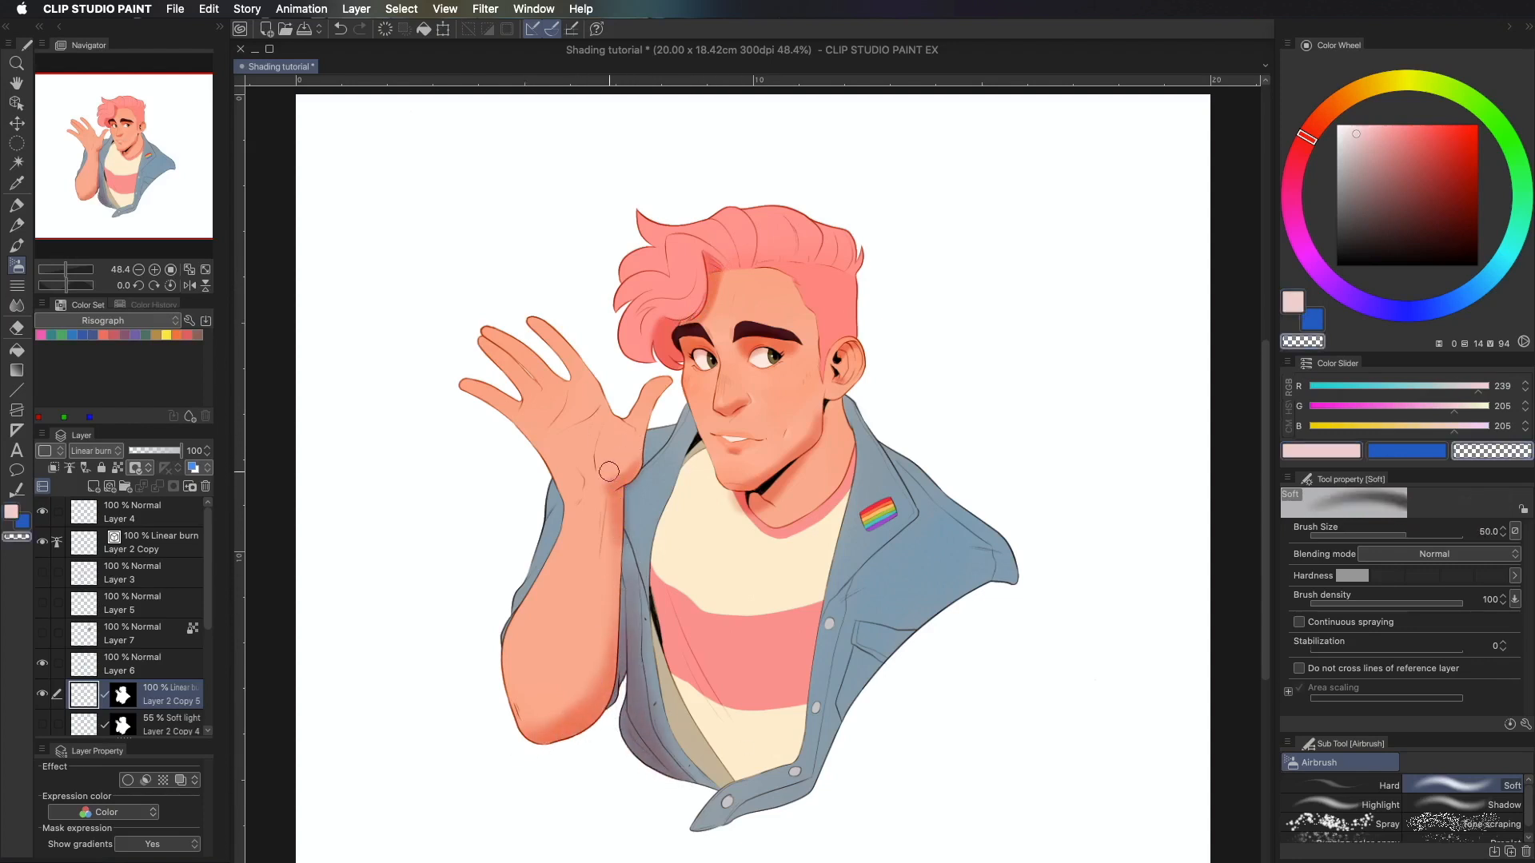
pyautogui.press('c')
# - Airbrush a shadow beneath the lapel with the badge and clean up the shading by the jaw with transparent colour
pyautogui.moveTo(832, 611)
pyautogui.mouseDown()
pyautogui.moveTo(902, 537)
pyautogui.moveTo(861, 569)
pyautogui.mouseUp()
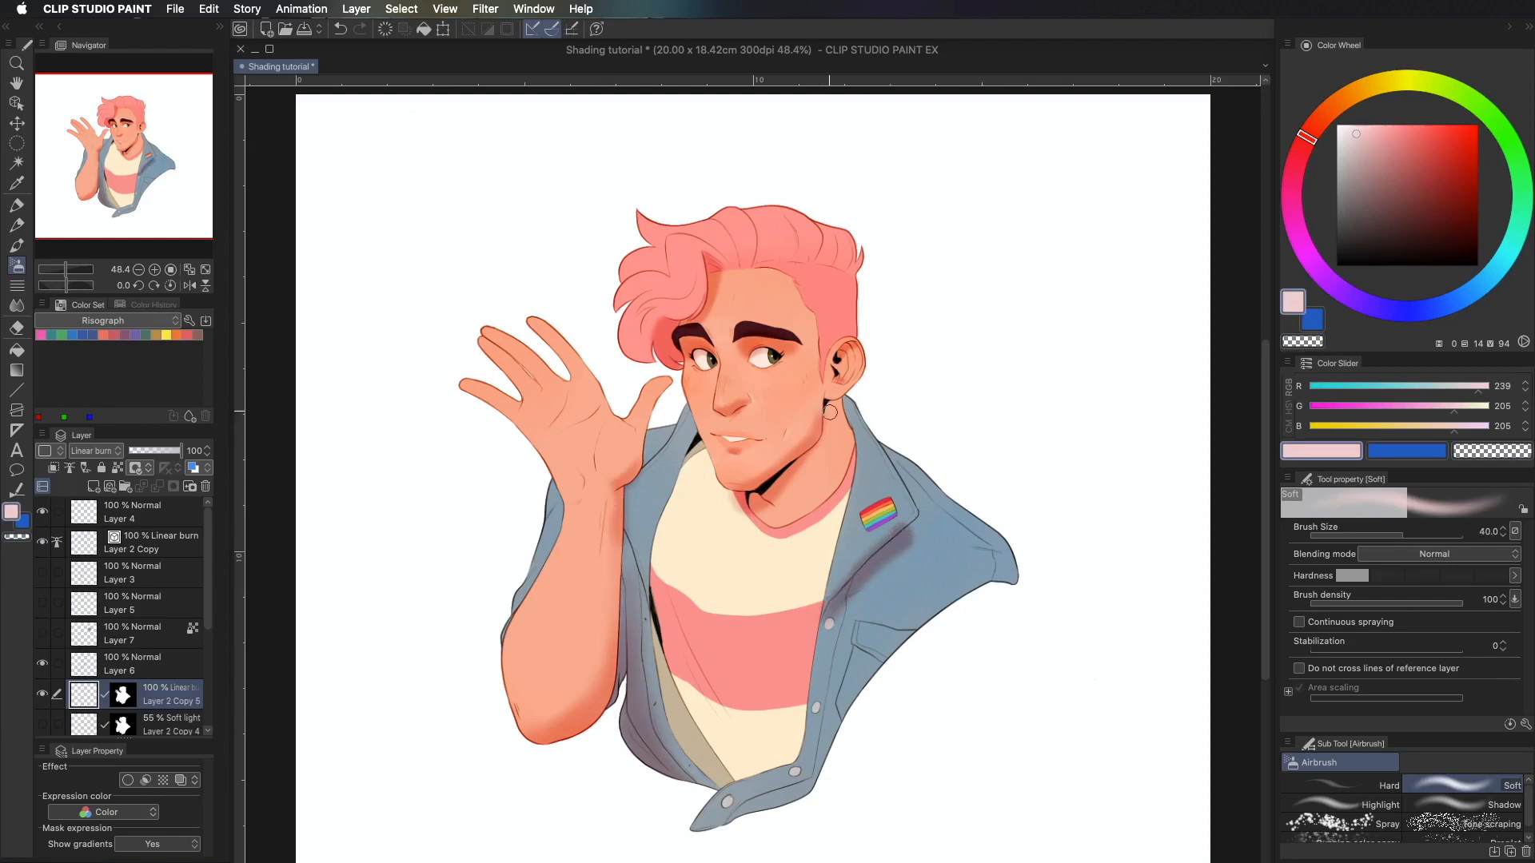
pyautogui.press('c')
pyautogui.press('[')
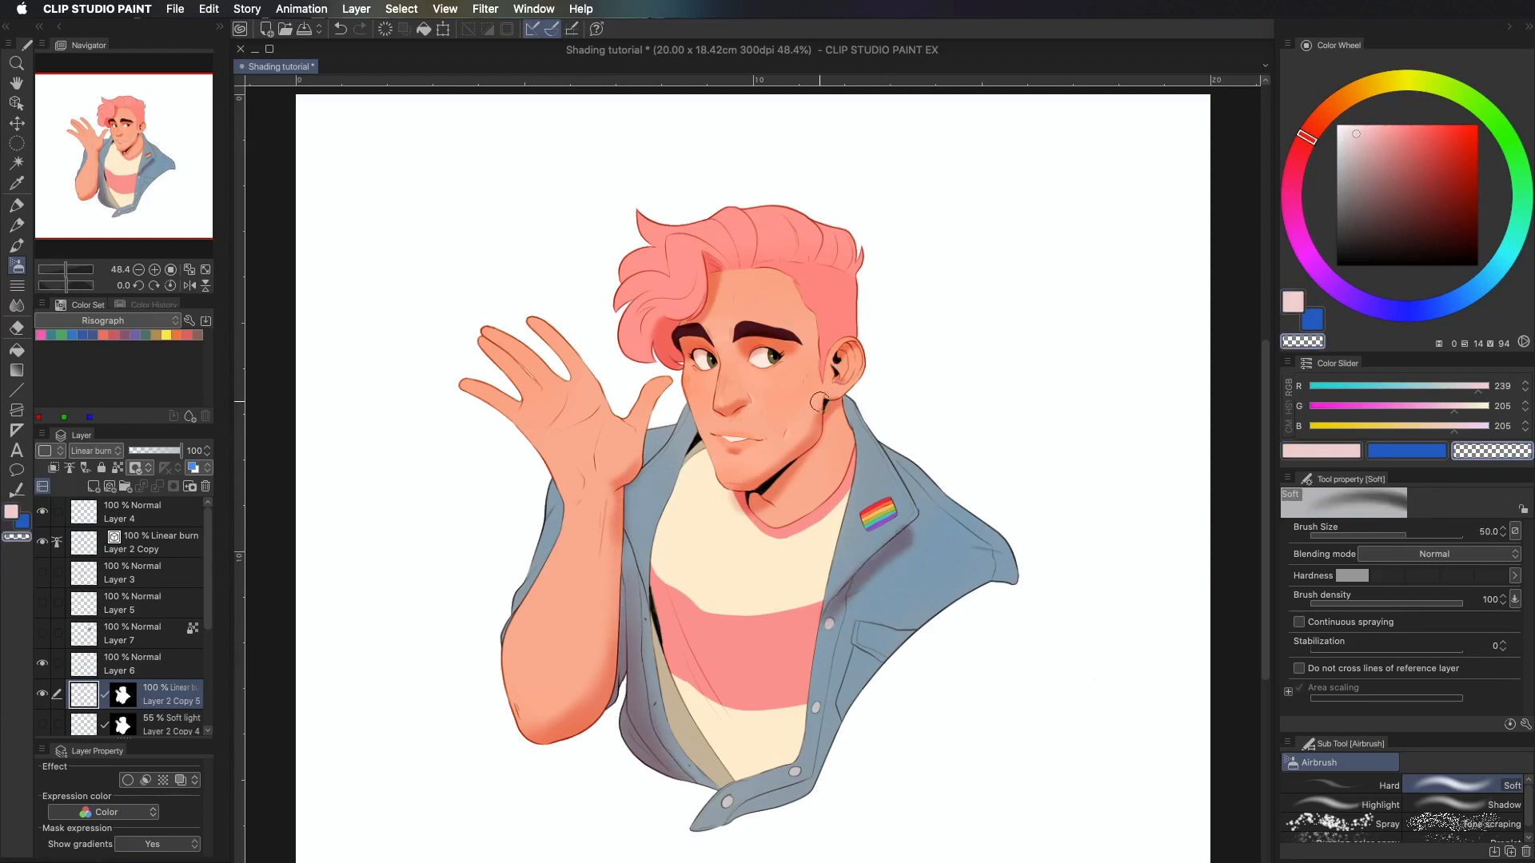
pyautogui.press('c')
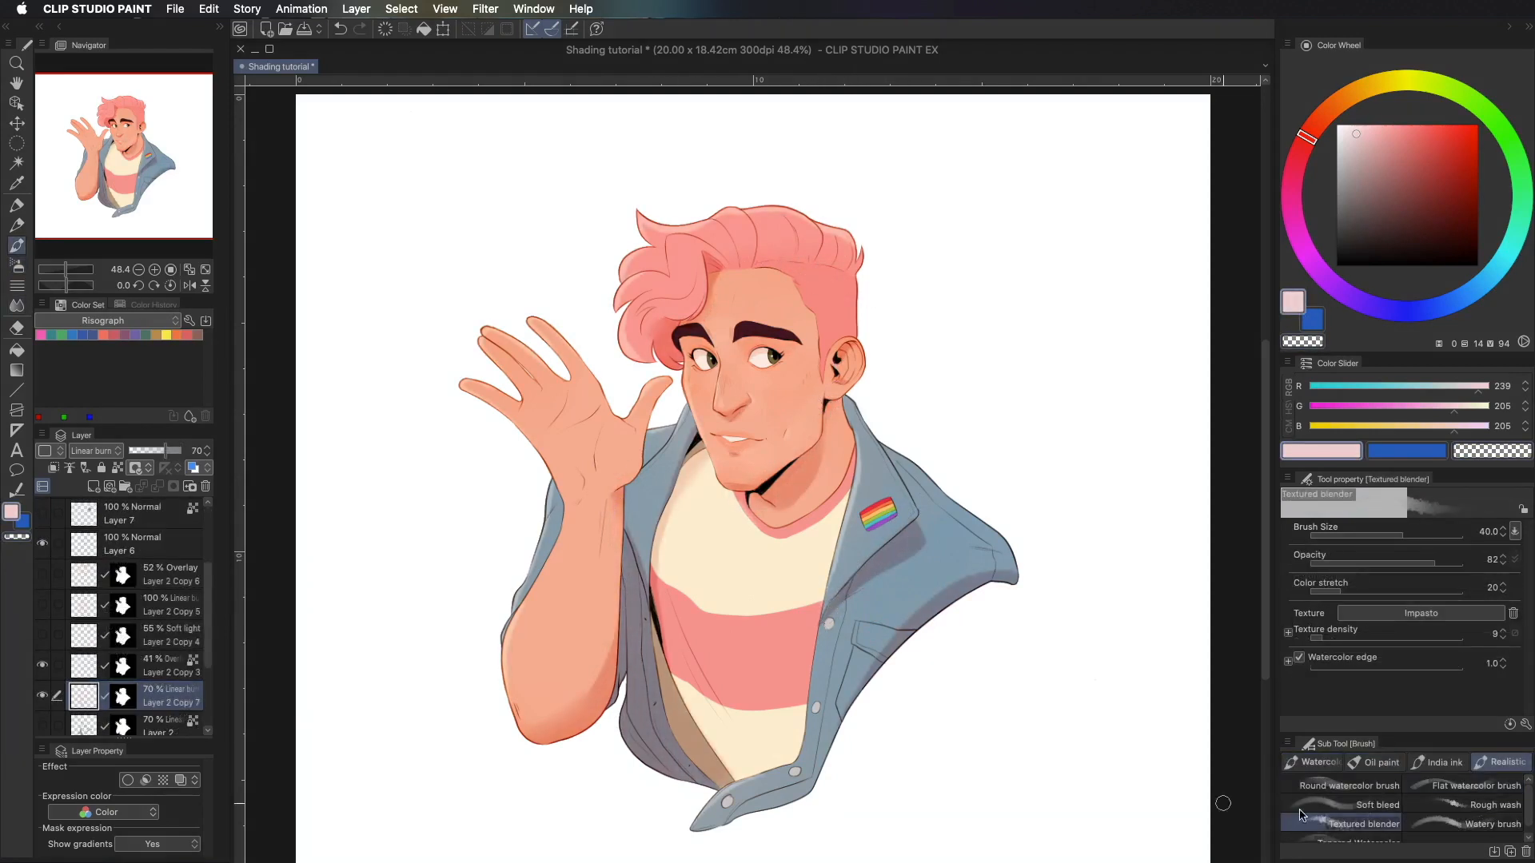
# - Pencil shadows on the shirt's pink stripe and around the eyes on Layer 2 Copy 7, softening them with the Blend tool
pyautogui.press('[')
pyautogui.press('p')
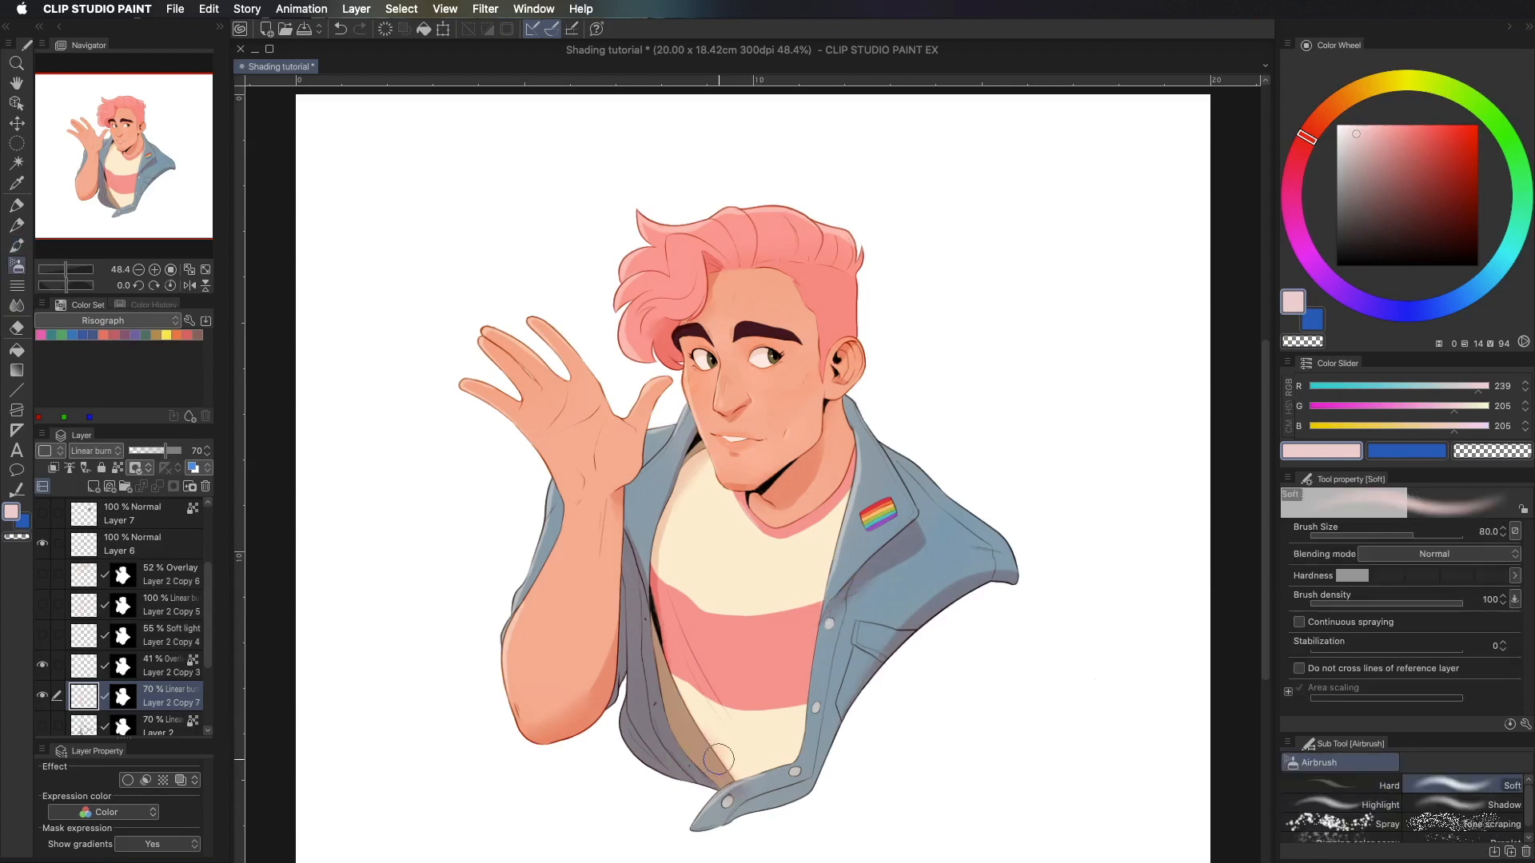
pyautogui.moveTo(663, 566)
pyautogui.mouseDown()
pyautogui.moveTo(696, 680)
pyautogui.moveTo(676, 611)
pyautogui.mouseUp()
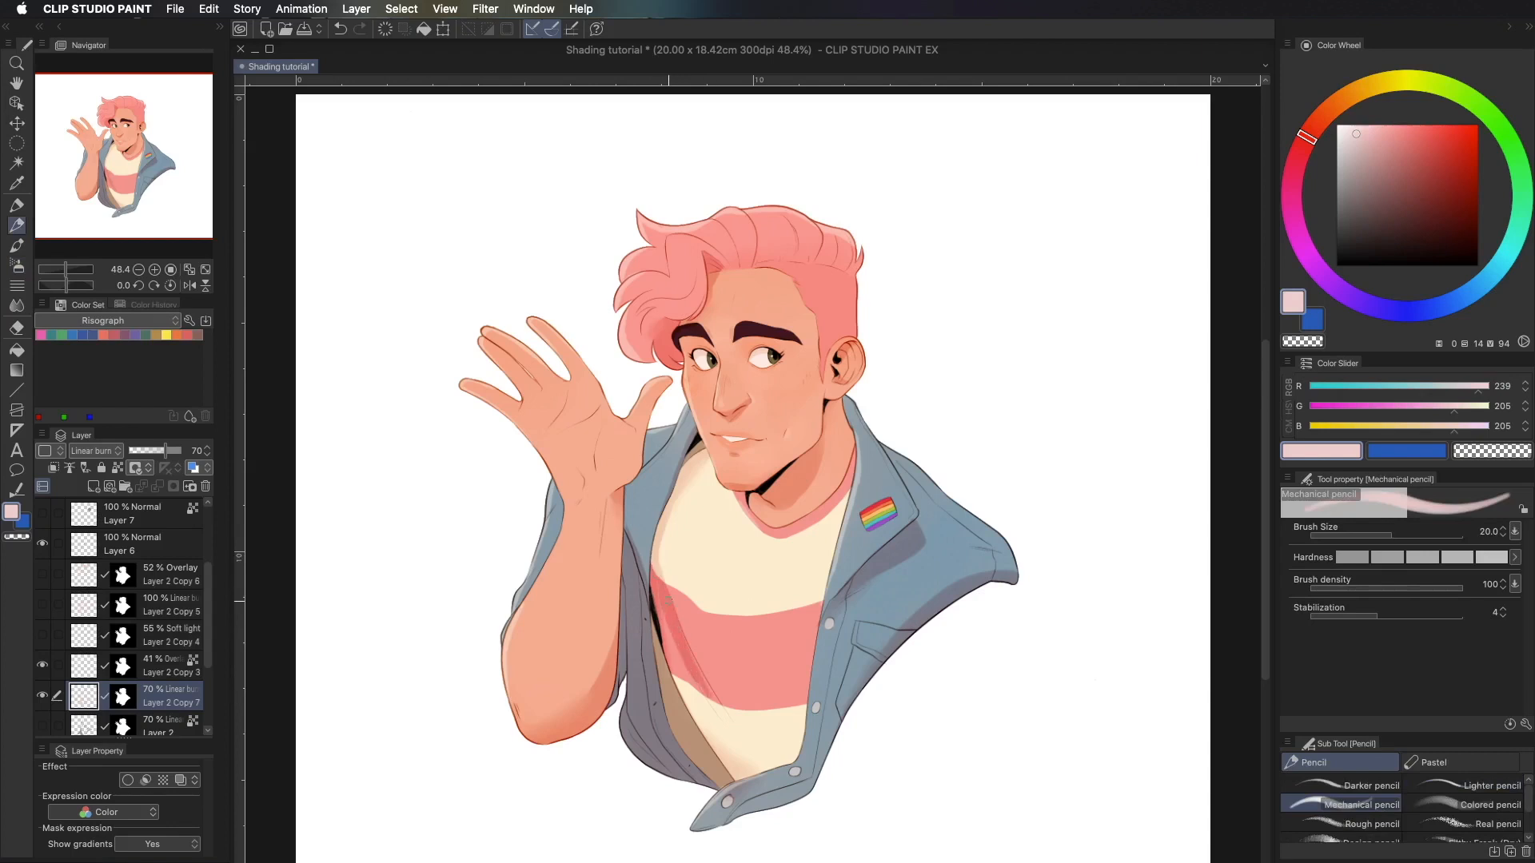
pyautogui.press('j')
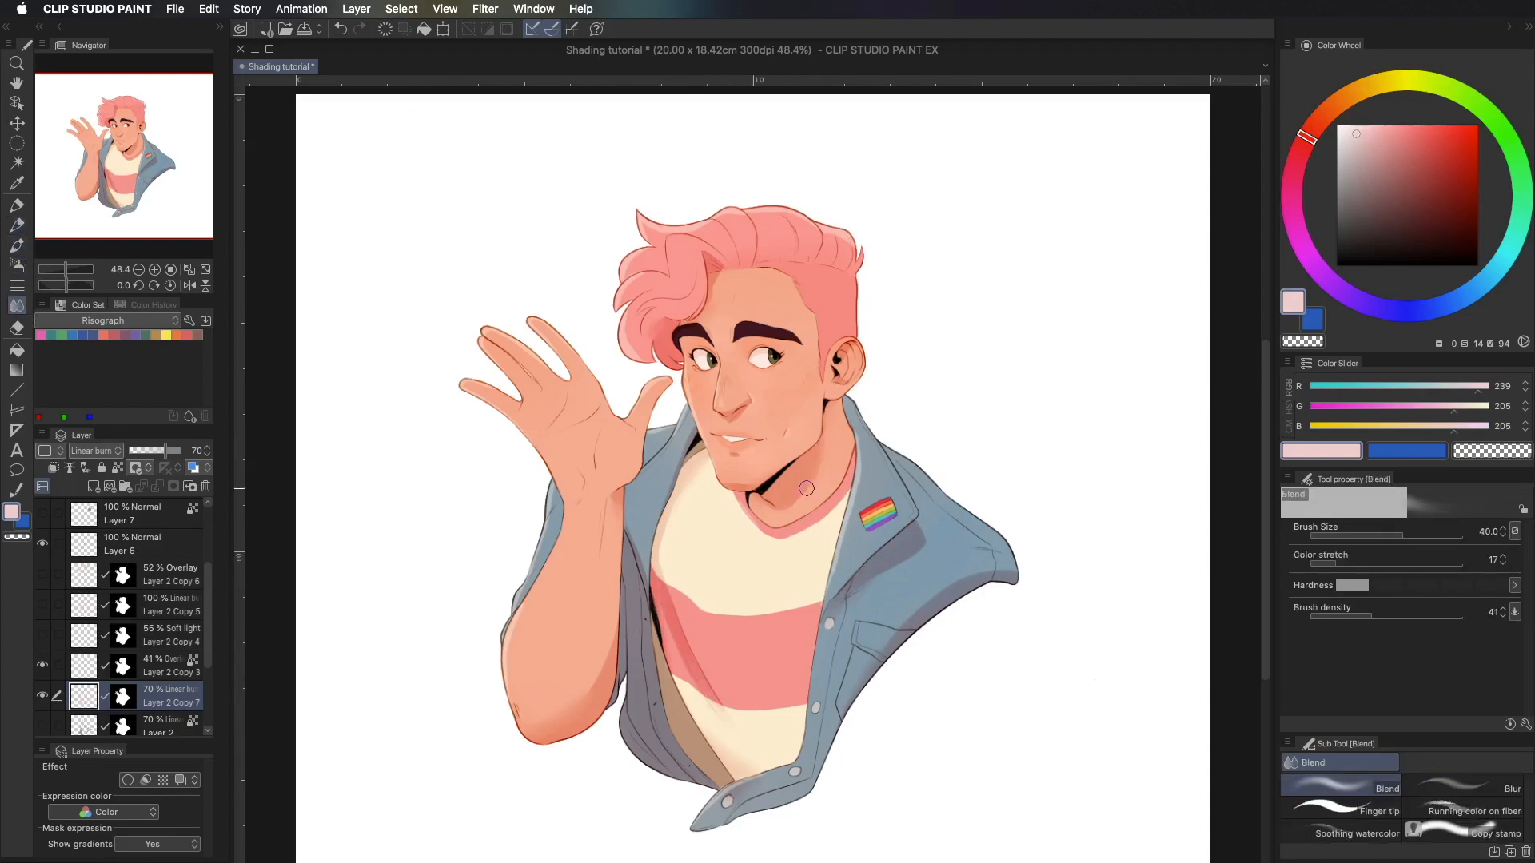
pyautogui.press('p')
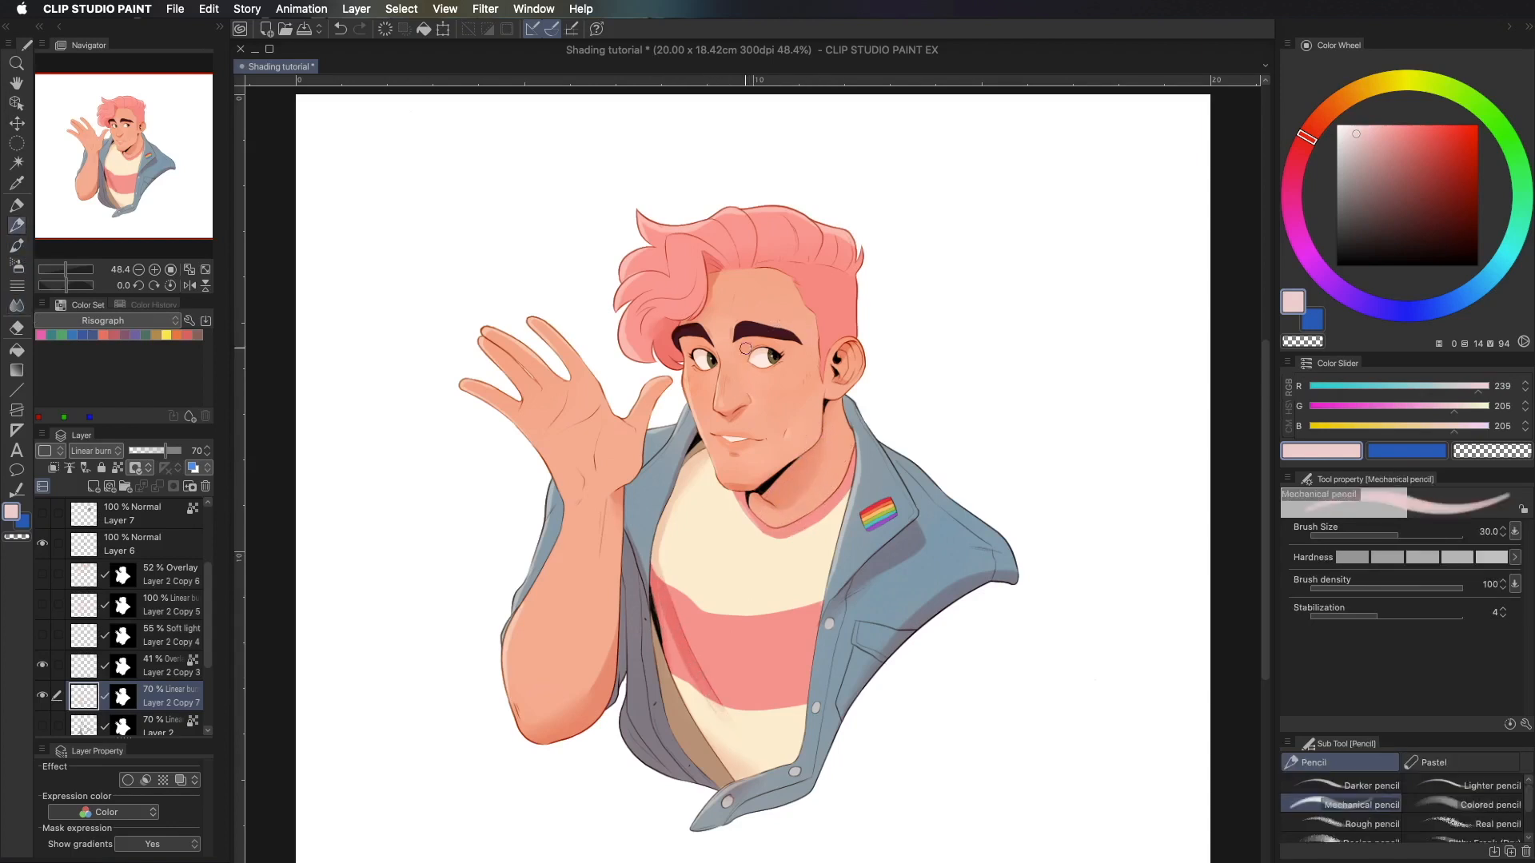
pyautogui.moveTo(755, 351); pyautogui.dragTo(736, 348)
pyautogui.press('j')
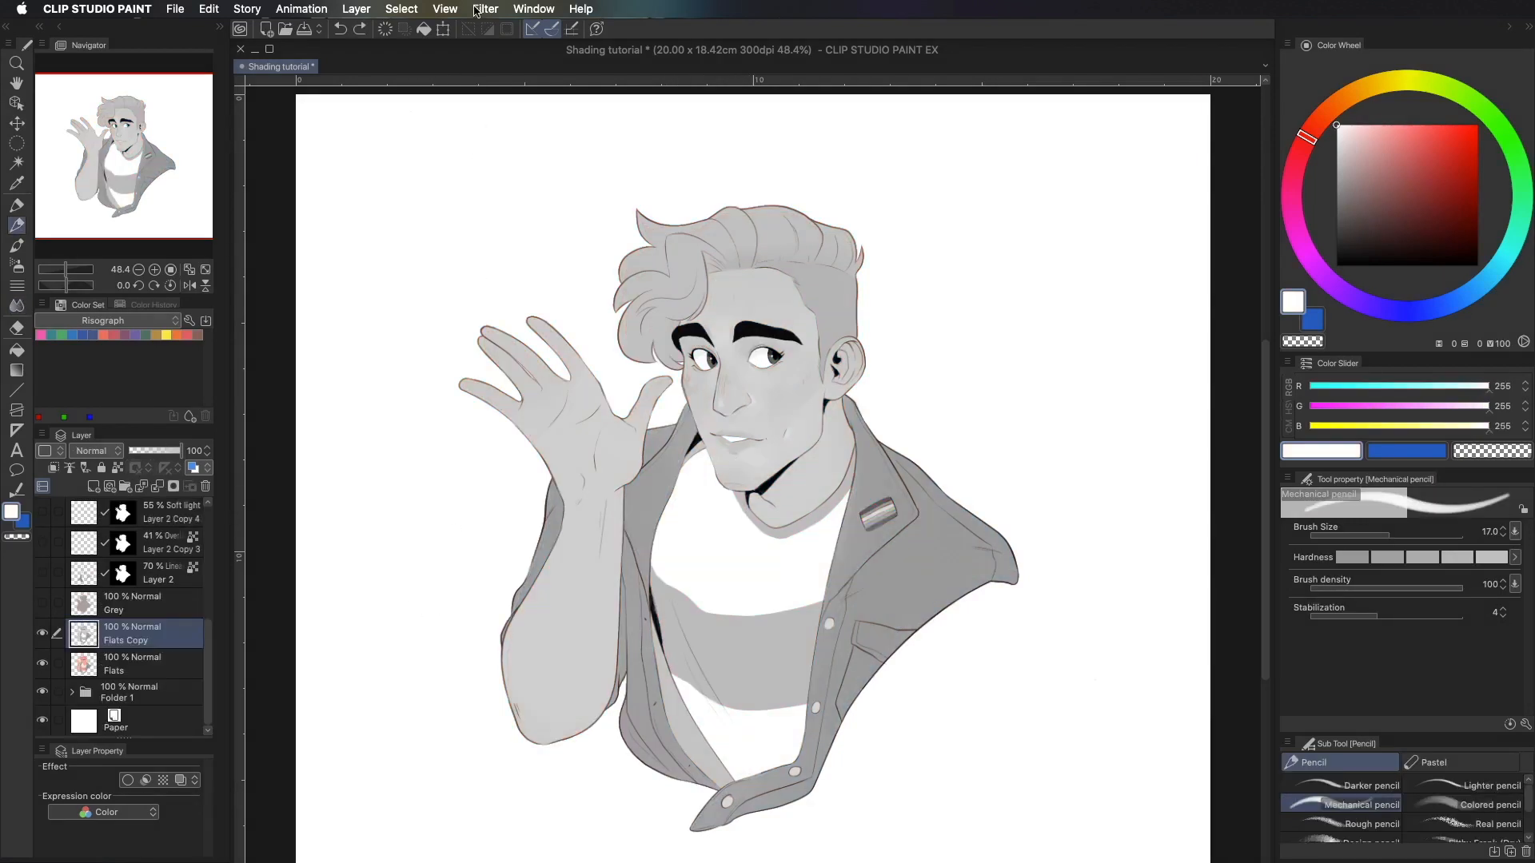
# - Add a screentone layer with a frequency of 55 above the greyscale Flats Copy layer
pyautogui.click(357, 9)
pyautogui.moveTo(385, 43)
pyautogui.click(581, 102)
pyautogui.moveTo(673, 429); pyautogui.dragTo(557, 502)
pyautogui.write('55')
pyautogui.click(947, 427)
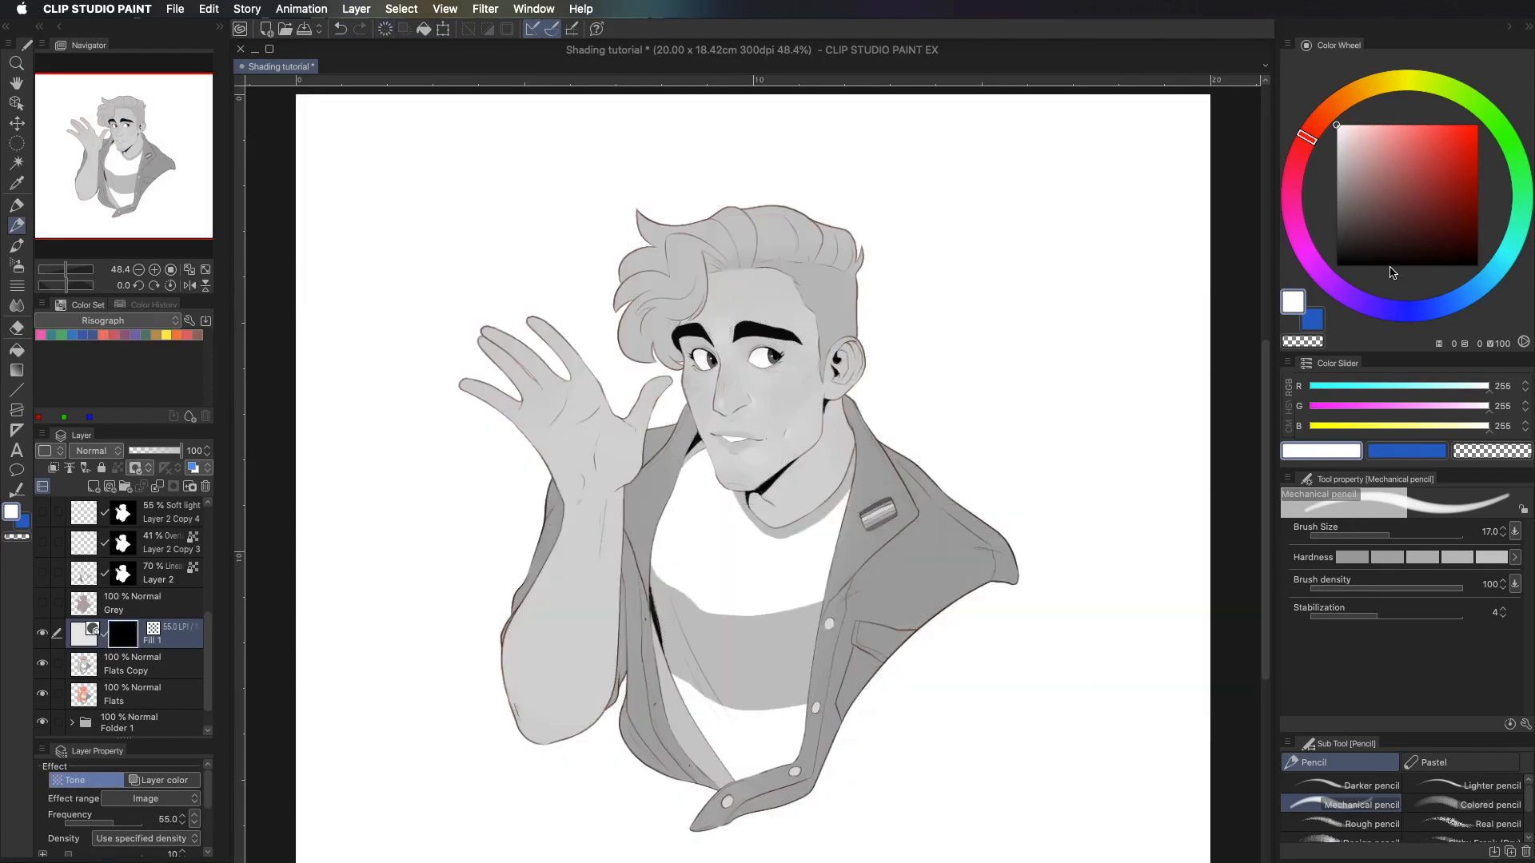
# - Paint screentone shadows under the chin, by the nose and beside the front hair curls with the Mechanical pencil
pyautogui.moveTo(762, 494); pyautogui.dragTo(808, 451)
pyautogui.press(']')
pyautogui.press('[')
pyautogui.press('[')
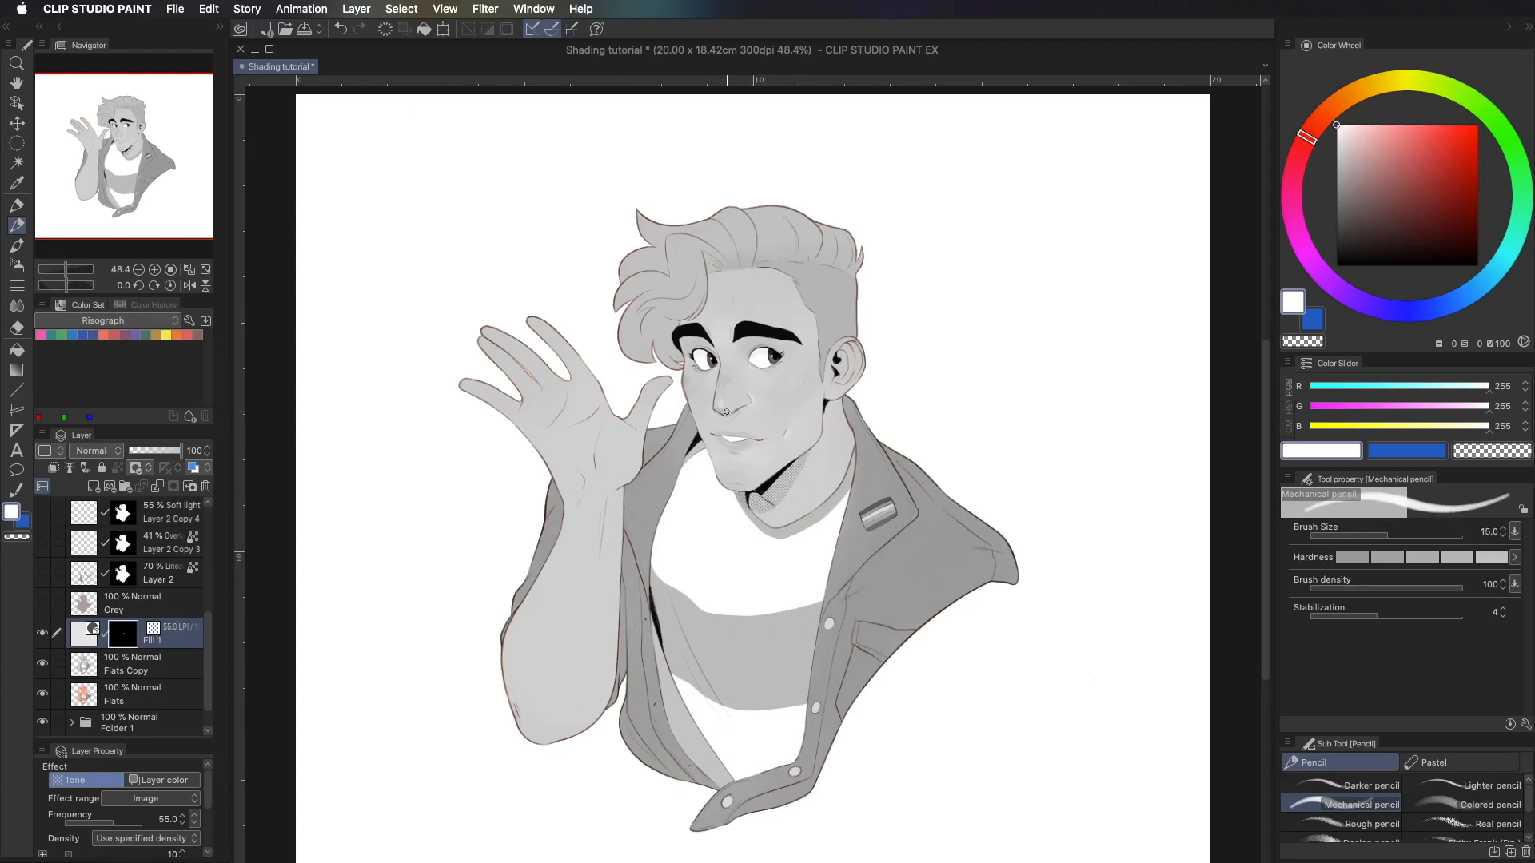
pyautogui.press('c')
pyautogui.press('c')
pyautogui.moveTo(674, 329)
pyautogui.mouseDown()
pyautogui.moveTo(678, 360)
pyautogui.moveTo(662, 324)
pyautogui.mouseUp()
# - Trim the tone between the hair and face with transparent colour, and add tone at the shirt's shoulder at size 20
pyautogui.press(']')
pyautogui.press(']')
pyautogui.press(']')
pyautogui.press(']')
pyautogui.press('c')
pyautogui.moveTo(676, 376); pyautogui.dragTo(670, 373)
pyautogui.press('c')
pyautogui.press('[')
pyautogui.press('[')
pyautogui.moveTo(684, 477)
pyautogui.mouseDown()
pyautogui.moveTo(697, 445)
pyautogui.moveTo(690, 470)
pyautogui.mouseUp()
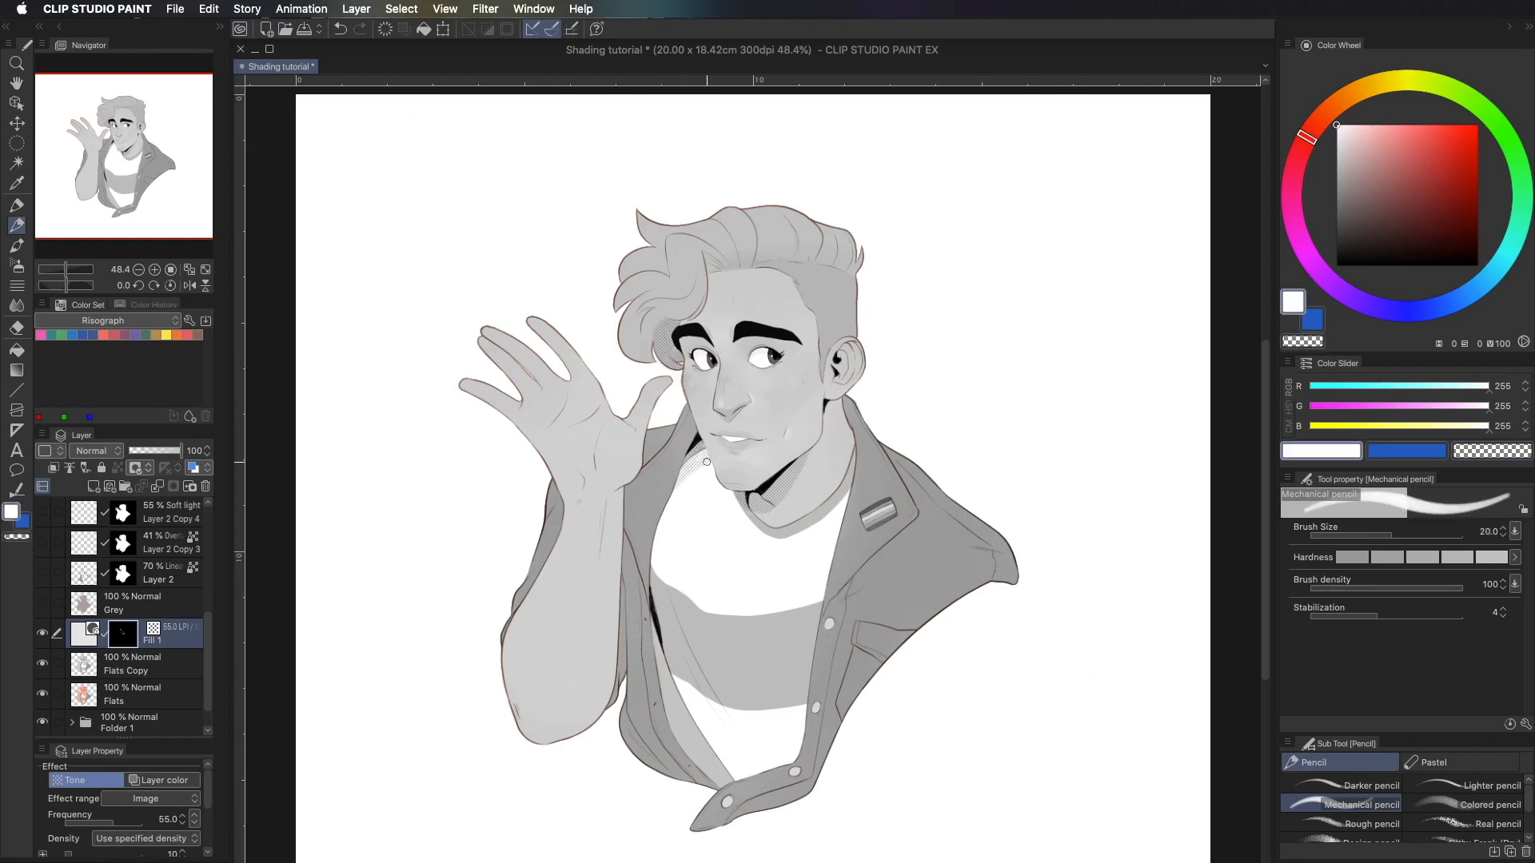
# - Paint screentone shadows below the badge lapel, under the forearm and across the jacket's inner side
pyautogui.press('[')
pyautogui.moveTo(831, 608); pyautogui.dragTo(904, 530)
pyautogui.press(']')
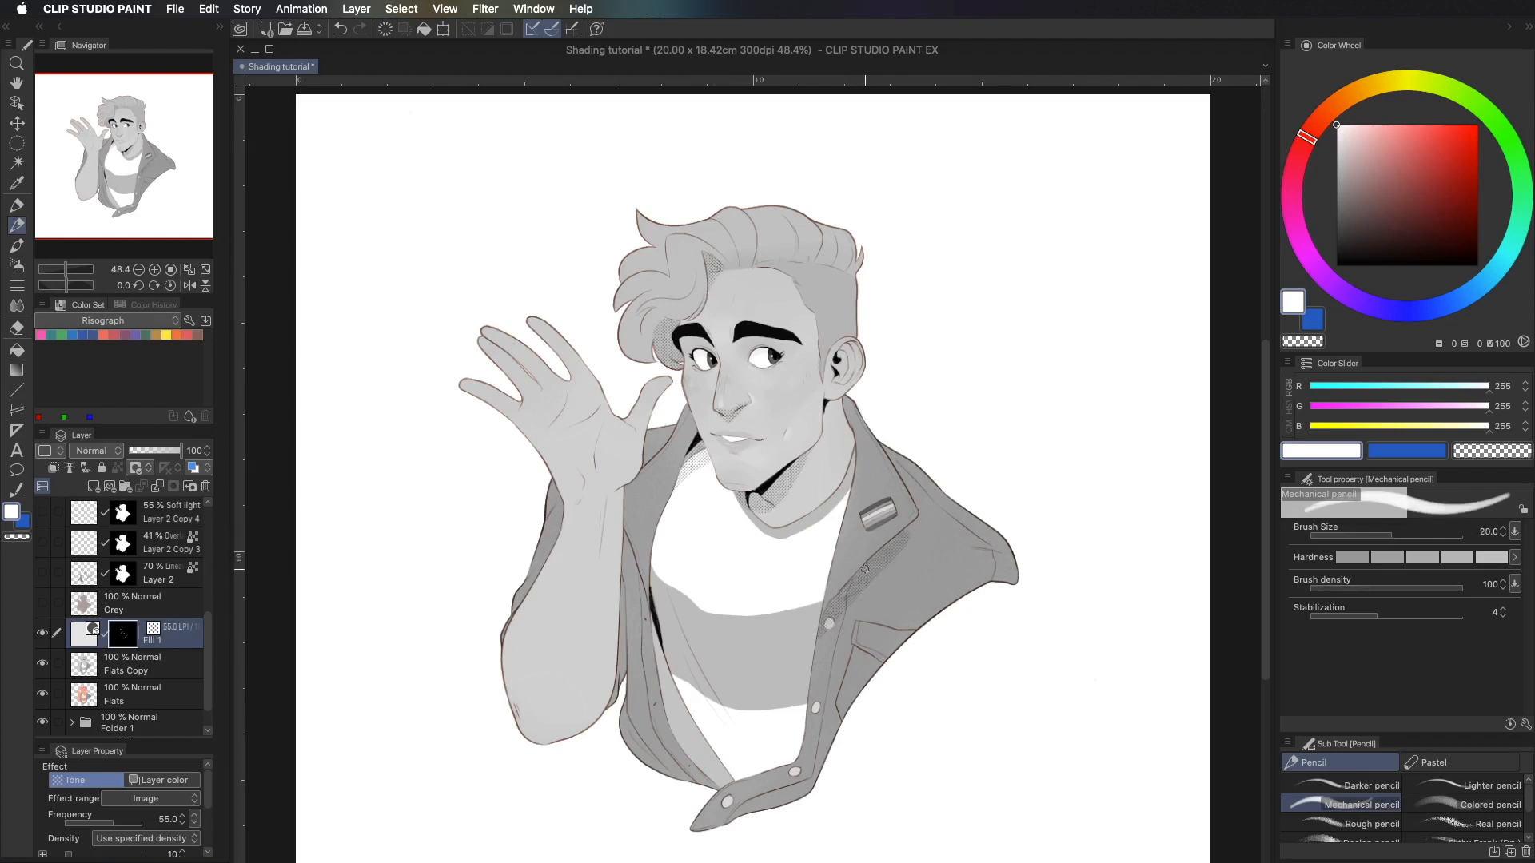
pyautogui.press(']')
pyautogui.moveTo(532, 740)
pyautogui.mouseDown()
pyautogui.moveTo(579, 728)
pyautogui.moveTo(614, 672)
pyautogui.moveTo(563, 732)
pyautogui.moveTo(629, 652)
pyautogui.moveTo(625, 733)
pyautogui.moveTo(631, 705)
pyautogui.moveTo(666, 768)
pyautogui.moveTo(638, 714)
pyautogui.moveTo(630, 508)
pyautogui.moveTo(644, 655)
pyautogui.moveTo(650, 624)
pyautogui.moveTo(722, 779)
pyautogui.moveTo(694, 730)
pyautogui.mouseUp()
pyautogui.press('[')
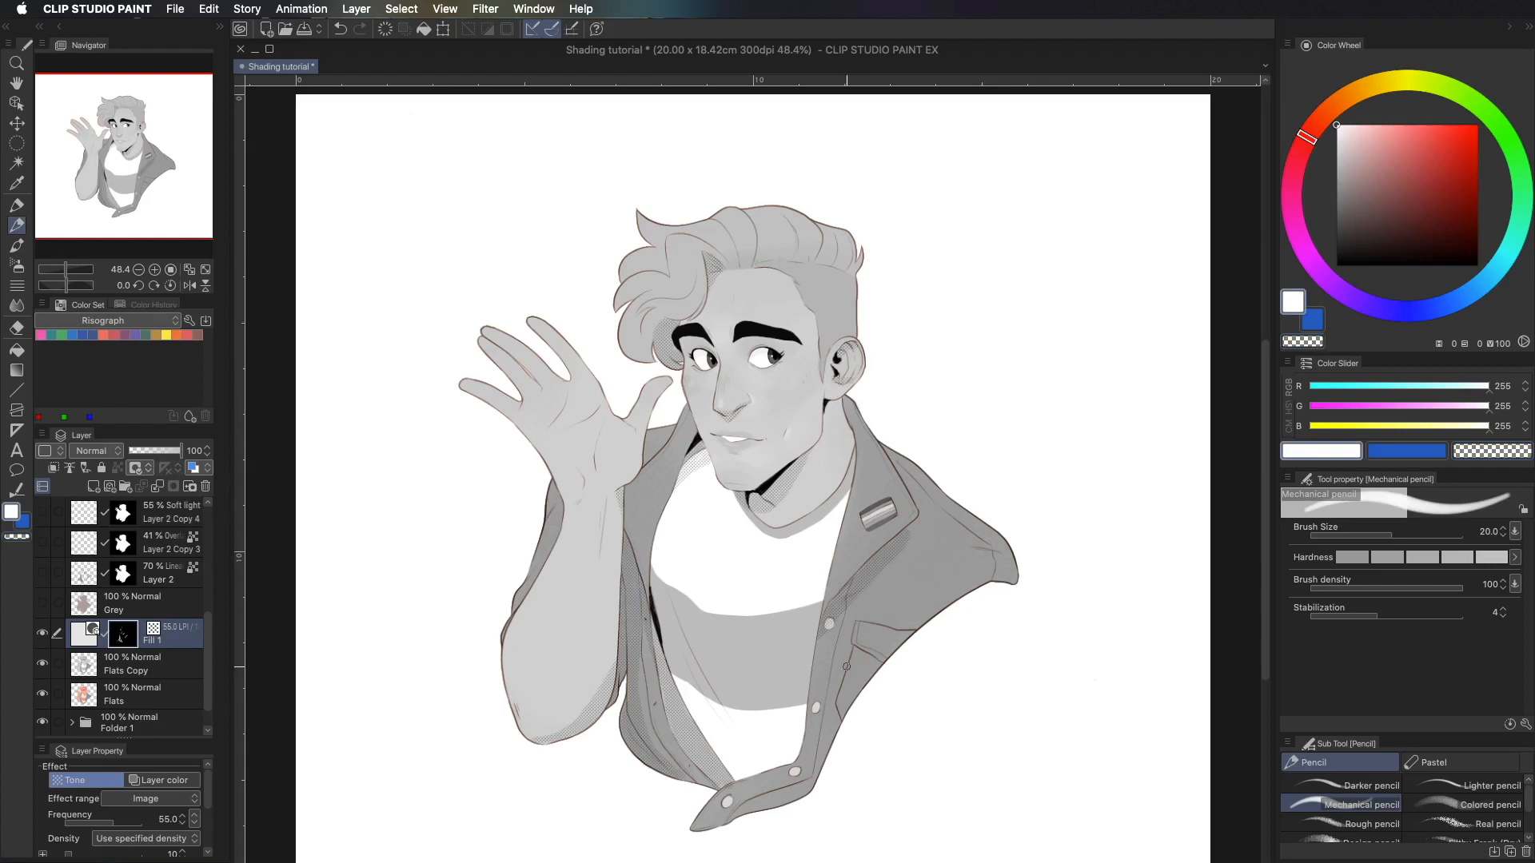
# - Apply the mask to the Fill 1 tone layer and recolour its tone with a muted pink
pyautogui.click(191, 486)
pyautogui.press('Return')
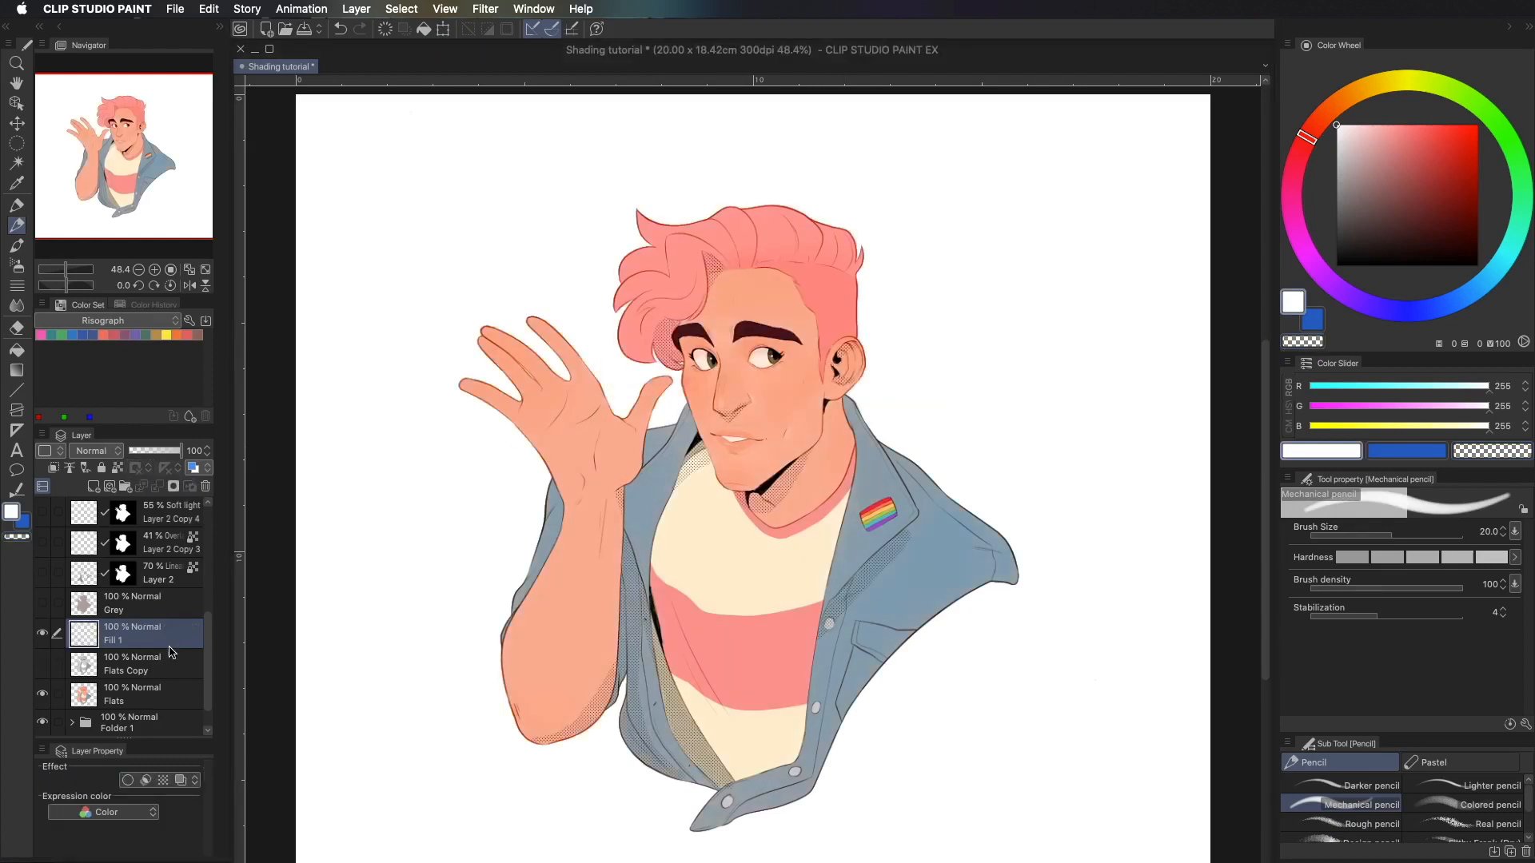
pyautogui.moveTo(1387, 133); pyautogui.dragTo(1370, 151)
pyautogui.click(208, 9)
pyautogui.click(271, 231)
# - Change the tone layer's blending mode, refill its locked pixels with a new colour and lower its opacity
pyautogui.click(96, 451)
pyautogui.click(108, 539)
pyautogui.moveTo(1428, 167); pyautogui.dragTo(1450, 185)
pyautogui.click(117, 468)
pyautogui.click(422, 31)
pyautogui.moveTo(180, 451); pyautogui.dragTo(164, 451)
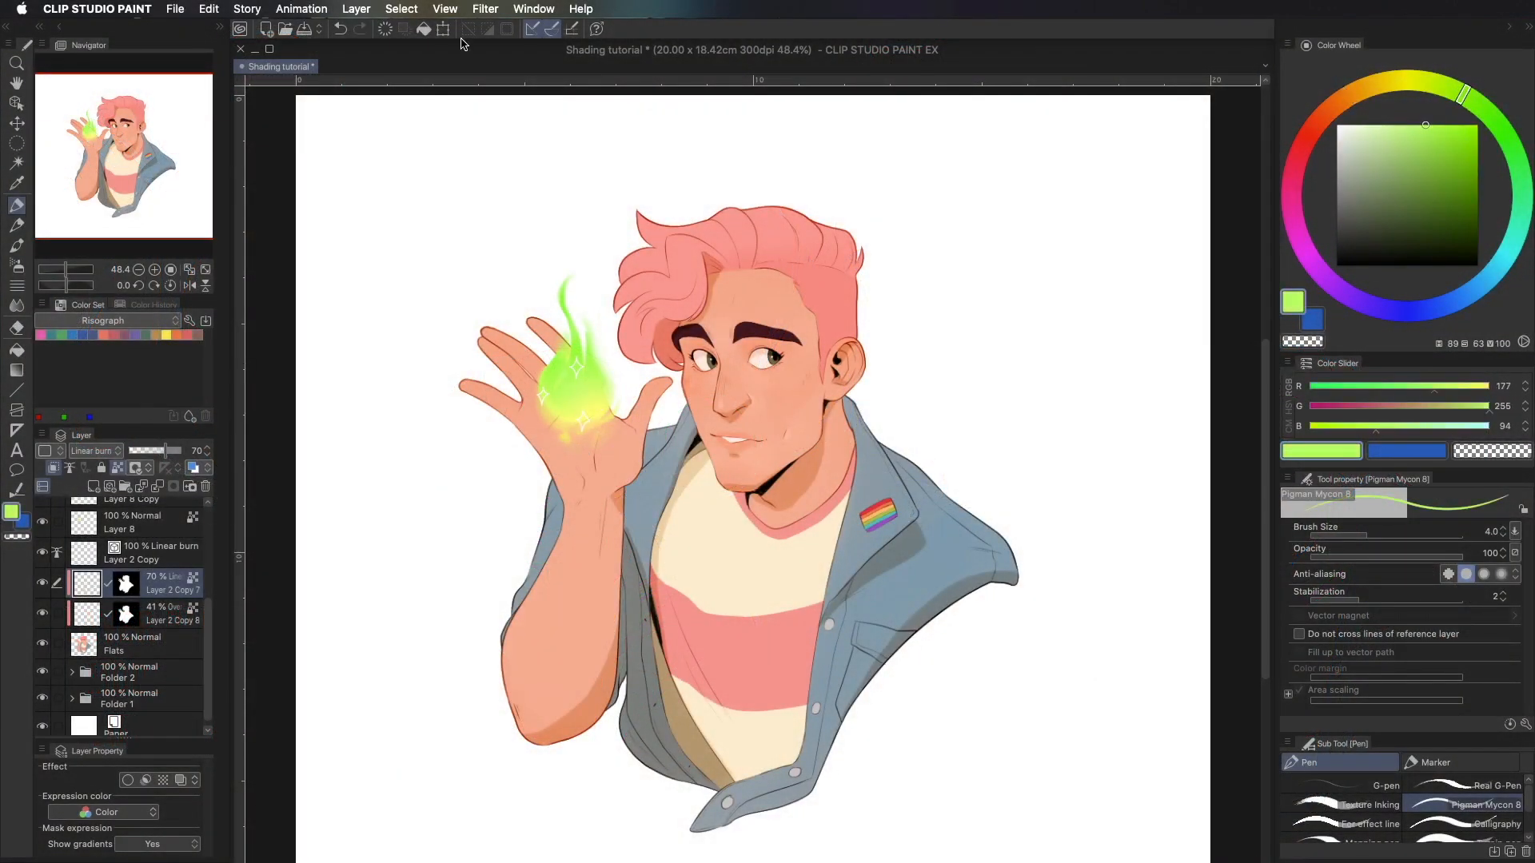
# - Recolour the Linear burn shadows on Layer 2 Copy 7 by filling the locked pixels with a darker green
pyautogui.click(1449, 158)
pyautogui.click(1457, 174)
pyautogui.click(424, 28)
pyautogui.click(1454, 165)
pyautogui.click(424, 29)
# - Set Overlay layer Layer 2 Copy 8 to 58% opacity, unlock its transparent pixels and choose yellow RGB 223, 237, 60
pyautogui.click(169, 615)
pyautogui.click(159, 451)
pyautogui.click(1416, 81)
pyautogui.click(1441, 135)
pyautogui.press('p')
pyautogui.click(118, 468)
# - Paint yellow rim light along the front hair curls, the thumb and the fingers facing the green flame
pyautogui.moveTo(620, 323); pyautogui.dragTo(655, 365)
pyautogui.press(']')
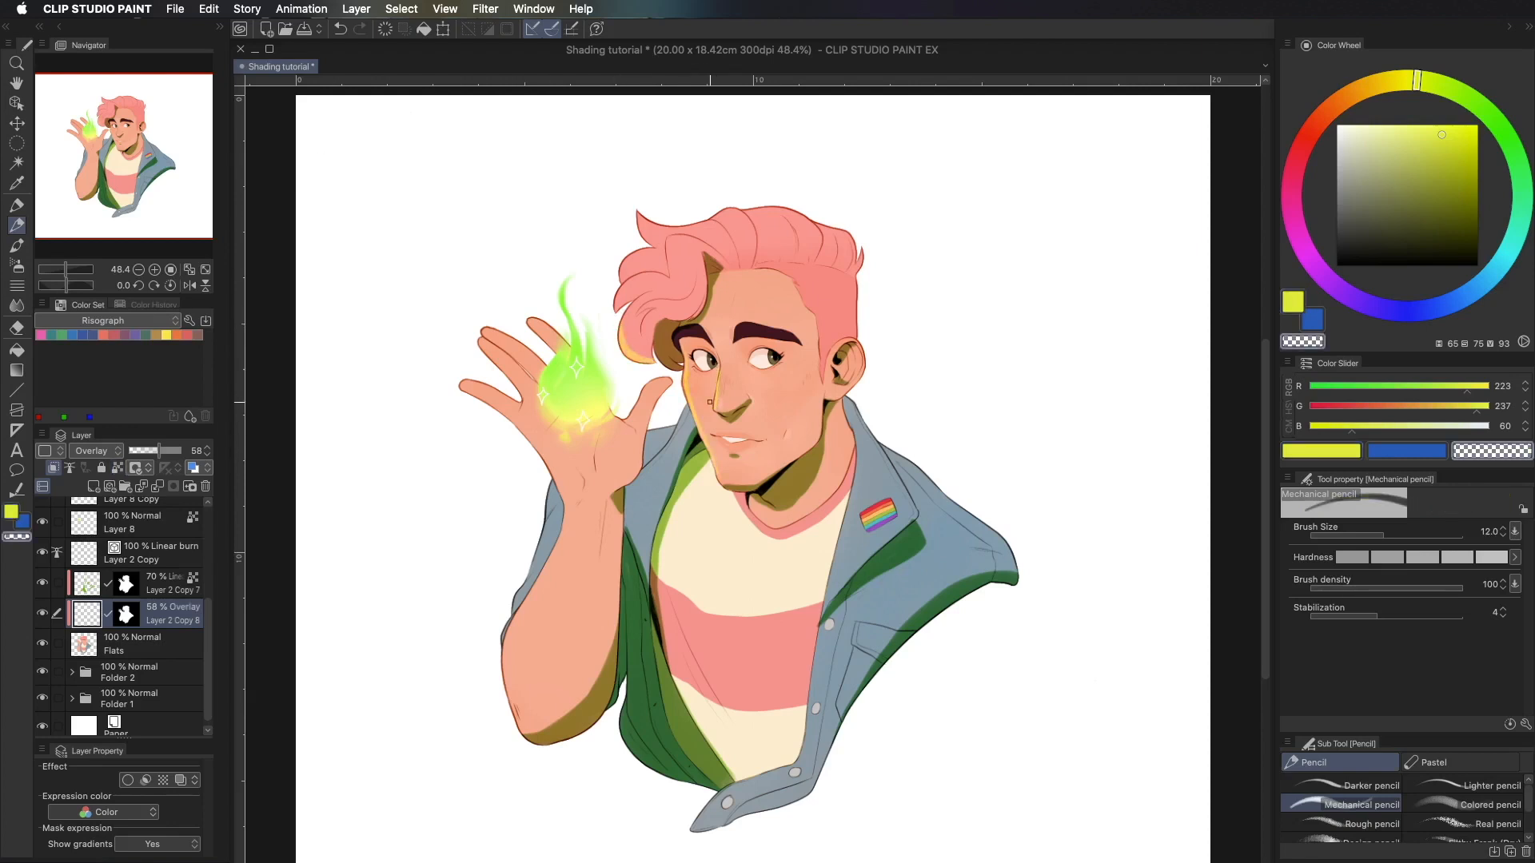
pyautogui.moveTo(644, 392); pyautogui.dragTo(672, 380)
pyautogui.moveTo(486, 328)
pyautogui.mouseDown()
pyautogui.moveTo(548, 369)
pyautogui.moveTo(569, 347)
pyautogui.moveTo(509, 356)
pyautogui.mouseUp()
pyautogui.moveTo(462, 382); pyautogui.dragTo(512, 398)
# - Paint yellow rim light along the jacket collar edge nearest the flame, redoing the stroke once, and enlarge the pencil to 30
pyautogui.moveTo(688, 406); pyautogui.dragTo(671, 443)
pyautogui.press('super+z')
pyautogui.moveTo(689, 408); pyautogui.dragTo(662, 450)
pyautogui.press(']')
pyautogui.press(']')
pyautogui.press(']')
pyautogui.press(']')
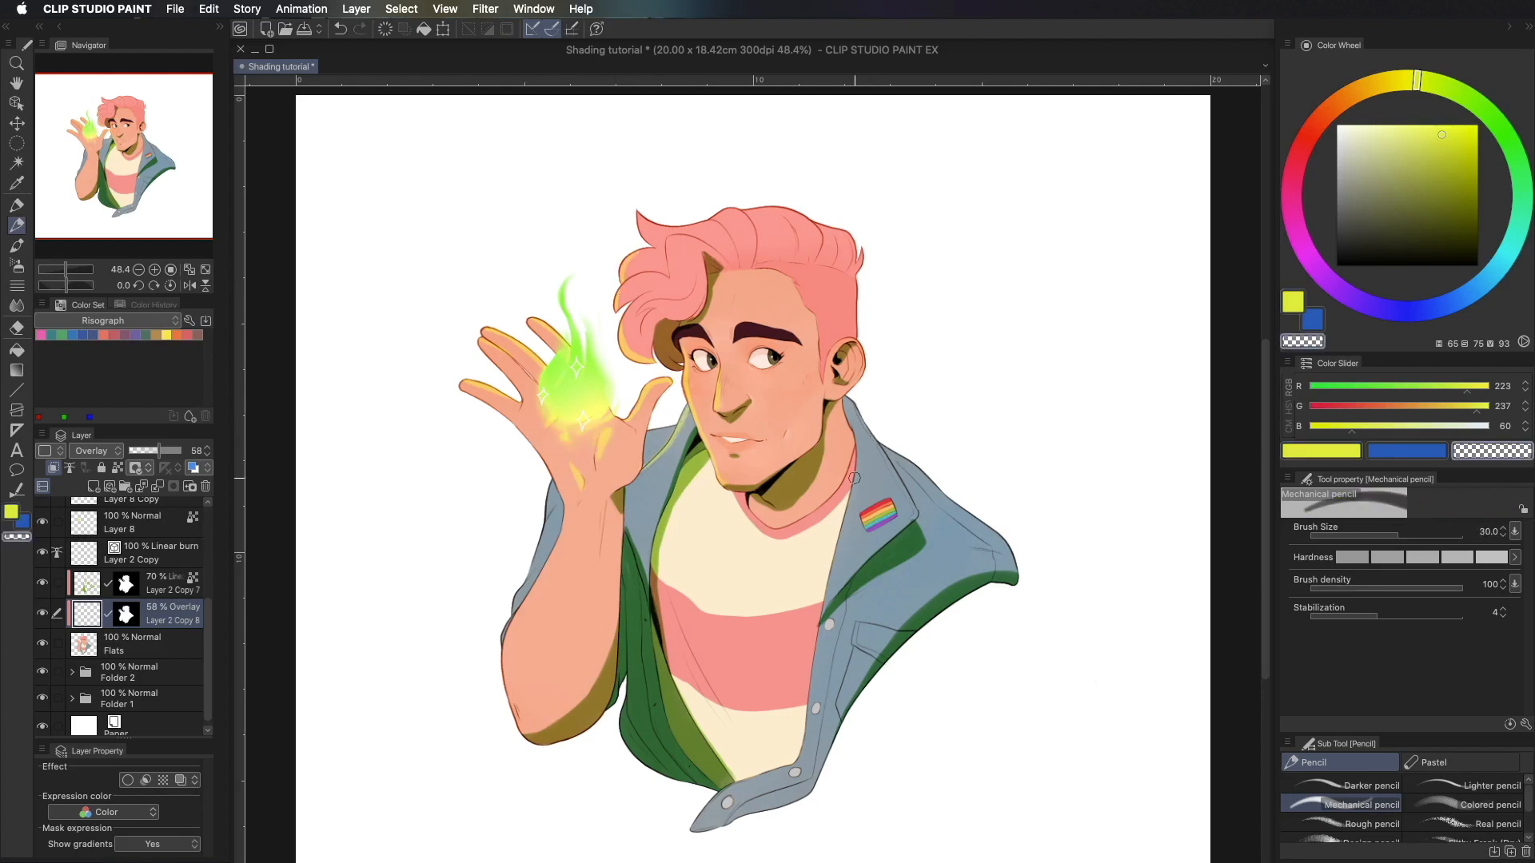
# - Paint yellow rim light around the eyes with the pencil at size 15, trimming with the transparent colour, and switch to the Blend tool
pyautogui.press('[')
pyautogui.press('[')
pyautogui.press('[')
pyautogui.press('[')
pyautogui.press('c')
pyautogui.press('c')
pyautogui.press('c')
pyautogui.press('c')
pyautogui.press('c')
pyautogui.press('c')
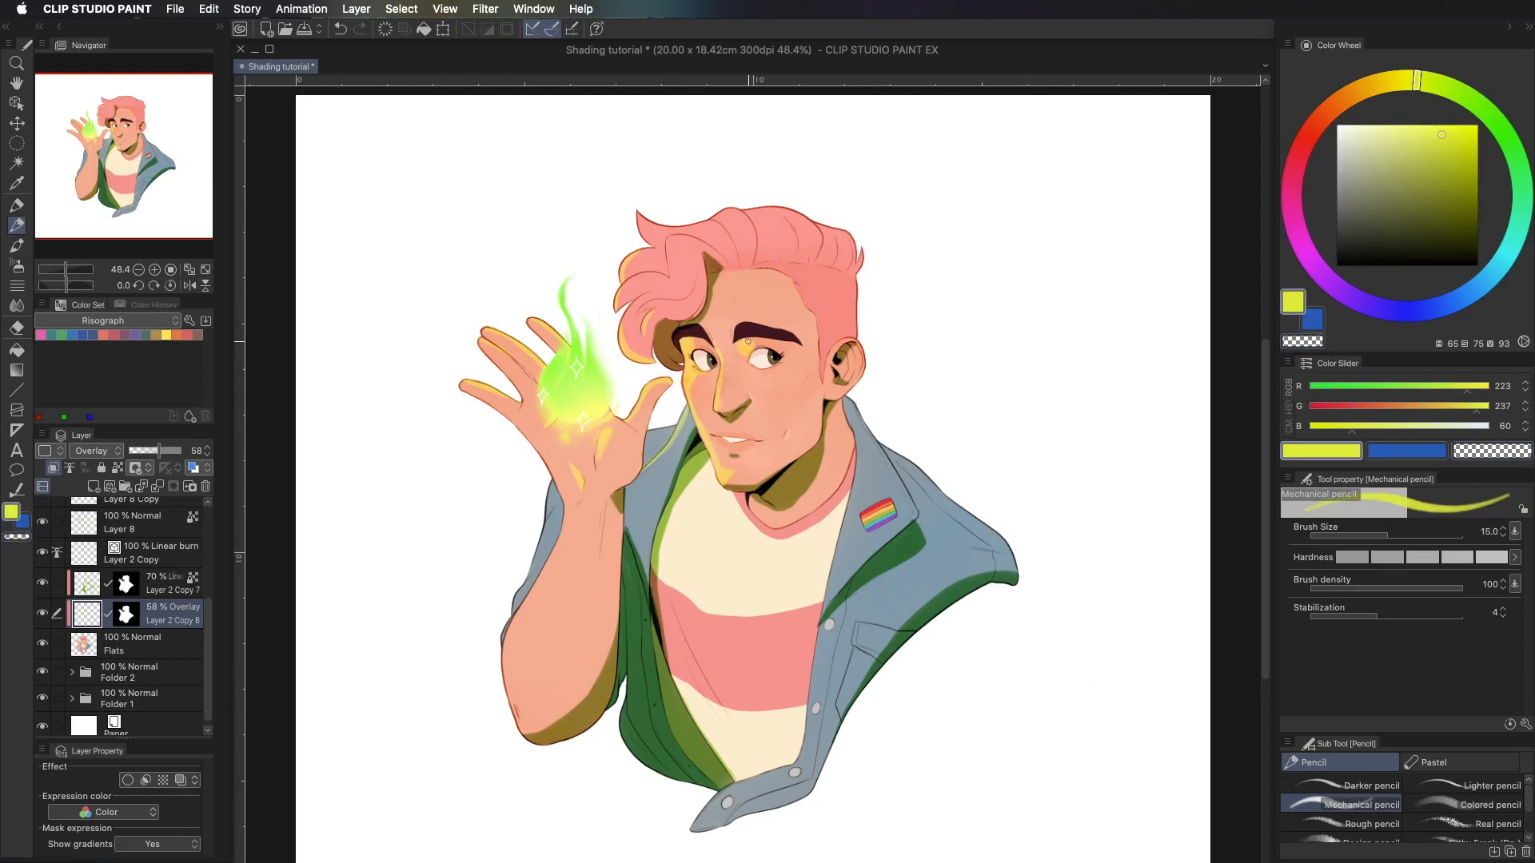
pyautogui.press('c')
pyautogui.click(20, 305)
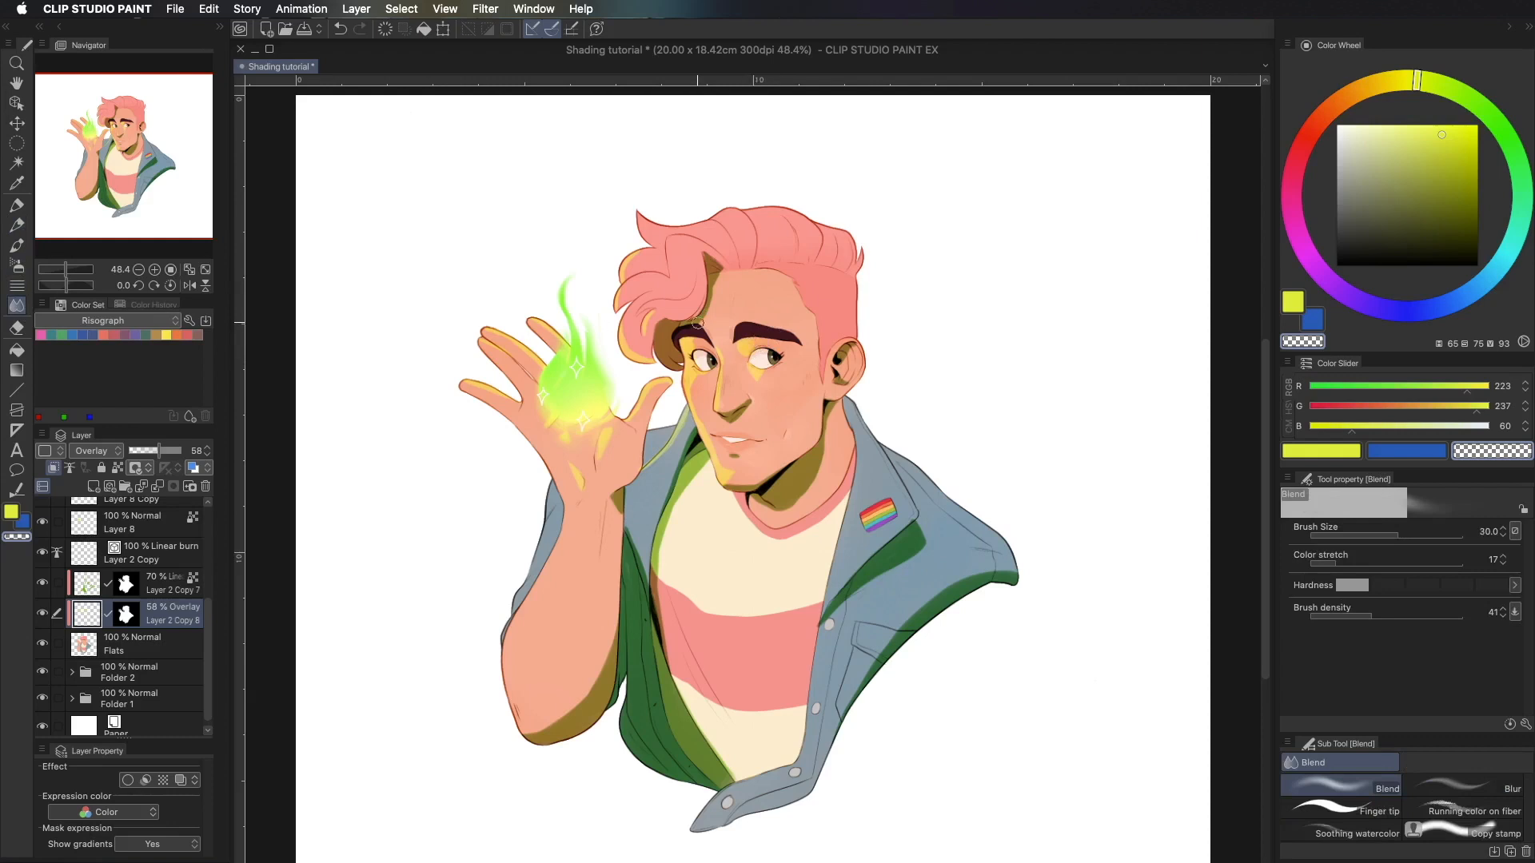
# - Fill a new Soft light layer clipped above Flats with green RGB 131, 195, 24
pyautogui.click(144, 643)
pyautogui.click(93, 487)
pyautogui.click(53, 469)
pyautogui.click(96, 451)
pyautogui.click(98, 641)
pyautogui.click(1460, 159)
pyautogui.click(424, 29)
pyautogui.click(1451, 89)
pyautogui.click(423, 29)
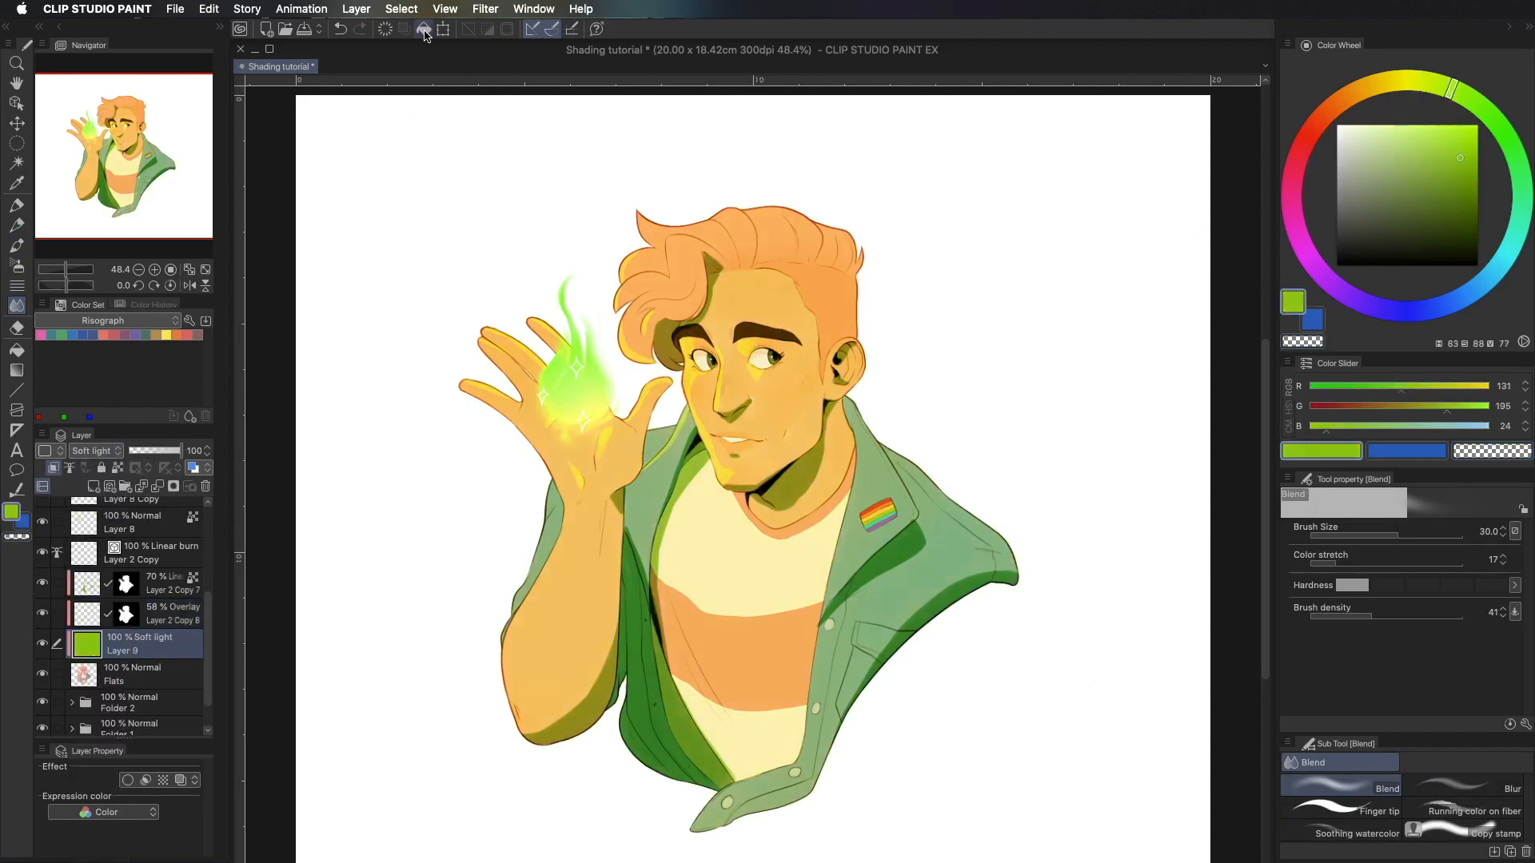
# - Set the green fill layer to Multiply at 55% opacity and the Overlay rim-light layer Layer 2 Copy 8 to 65%
pyautogui.click(96, 451)
pyautogui.click(103, 676)
pyautogui.moveTo(125, 645); pyautogui.dragTo(126, 572)
pyautogui.moveTo(165, 451); pyautogui.dragTo(154, 450)
pyautogui.click(96, 450)
pyautogui.click(96, 501)
pyautogui.moveTo(126, 582); pyautogui.dragTo(126, 649)
pyautogui.click(114, 609)
pyautogui.moveTo(160, 451); pyautogui.dragTo(162, 448)
pyautogui.click(126, 643)
# - Sample the flame's bright green and airbrush a soft glow over the palm around the flame on the Multiply layer
pyautogui.keyDown('alt'); pyautogui.click(579, 395); pyautogui.keyUp('alt')
pyautogui.press('b')
pyautogui.press(']')
pyautogui.press(']')
pyautogui.press(']')
pyautogui.press(']')
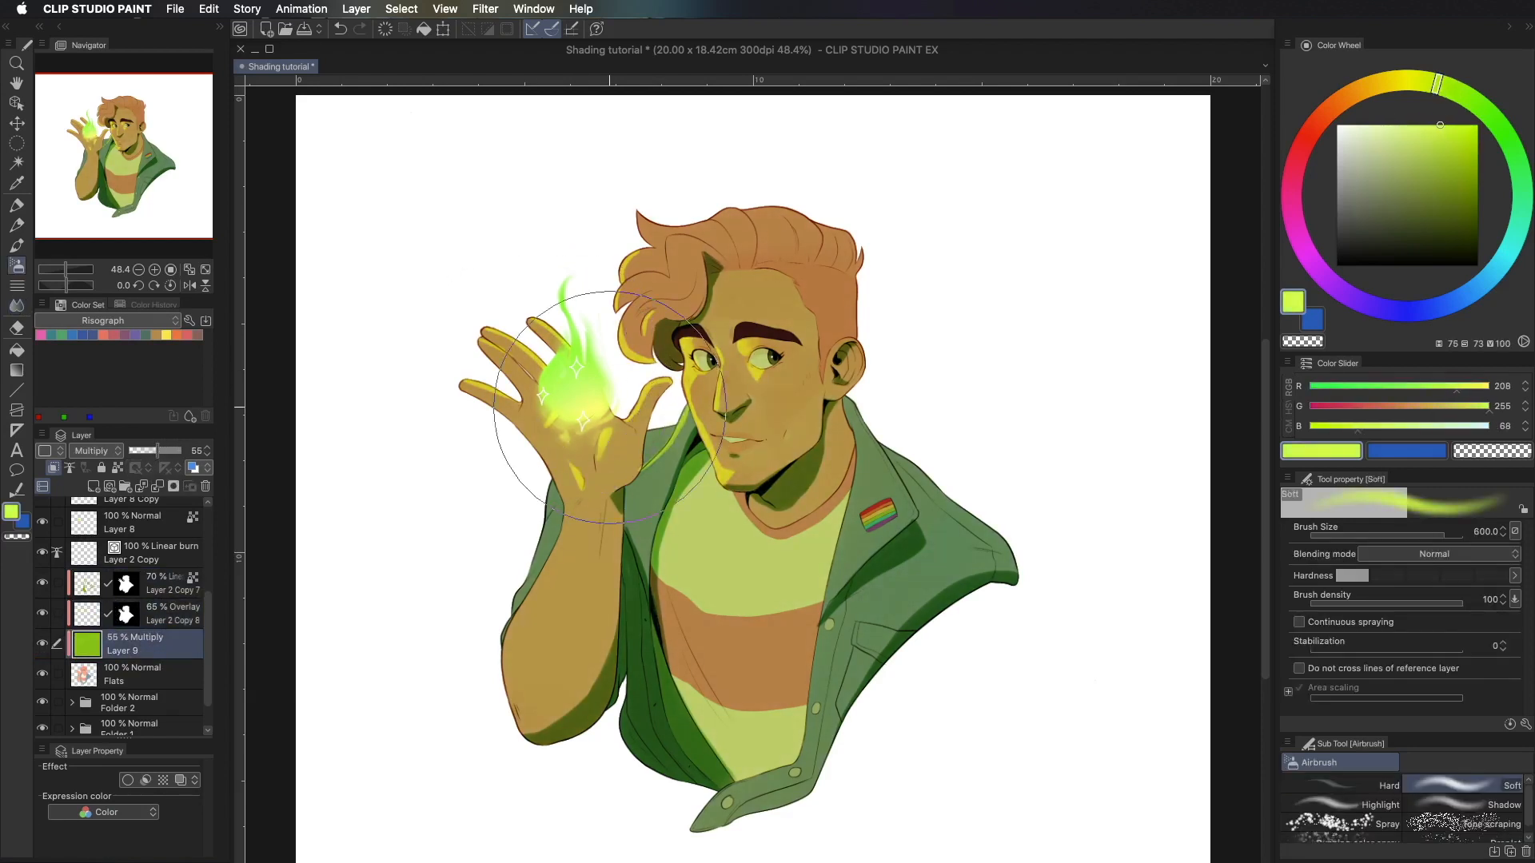
pyautogui.press('[')
pyautogui.press('[')
pyautogui.press('[')
pyautogui.press('[')
pyautogui.moveTo(602, 421); pyautogui.dragTo(612, 425)
pyautogui.press(']')
pyautogui.press(']')
pyautogui.press(']')
pyautogui.click(572, 433)
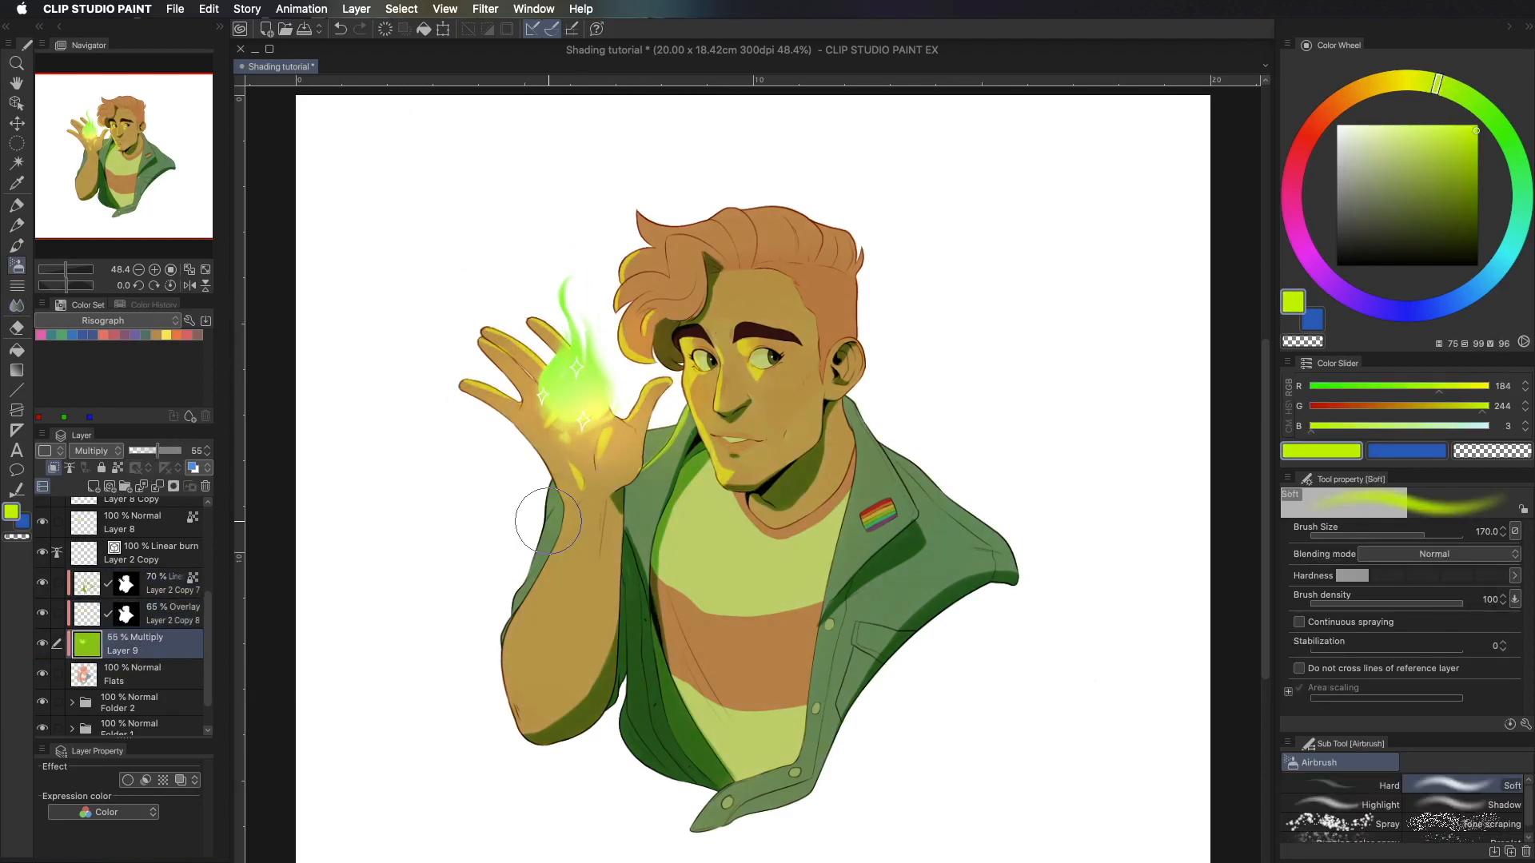
# - Duplicate the Overlay rim-light layer Layer 2 Copy 8 and soften the duplicate with a blur filter
pyautogui.click(158, 616)
pyautogui.scroll(3, 159, 680)
pyautogui.press('super+c')
pyautogui.press('super+v')
pyautogui.click(534, 10)
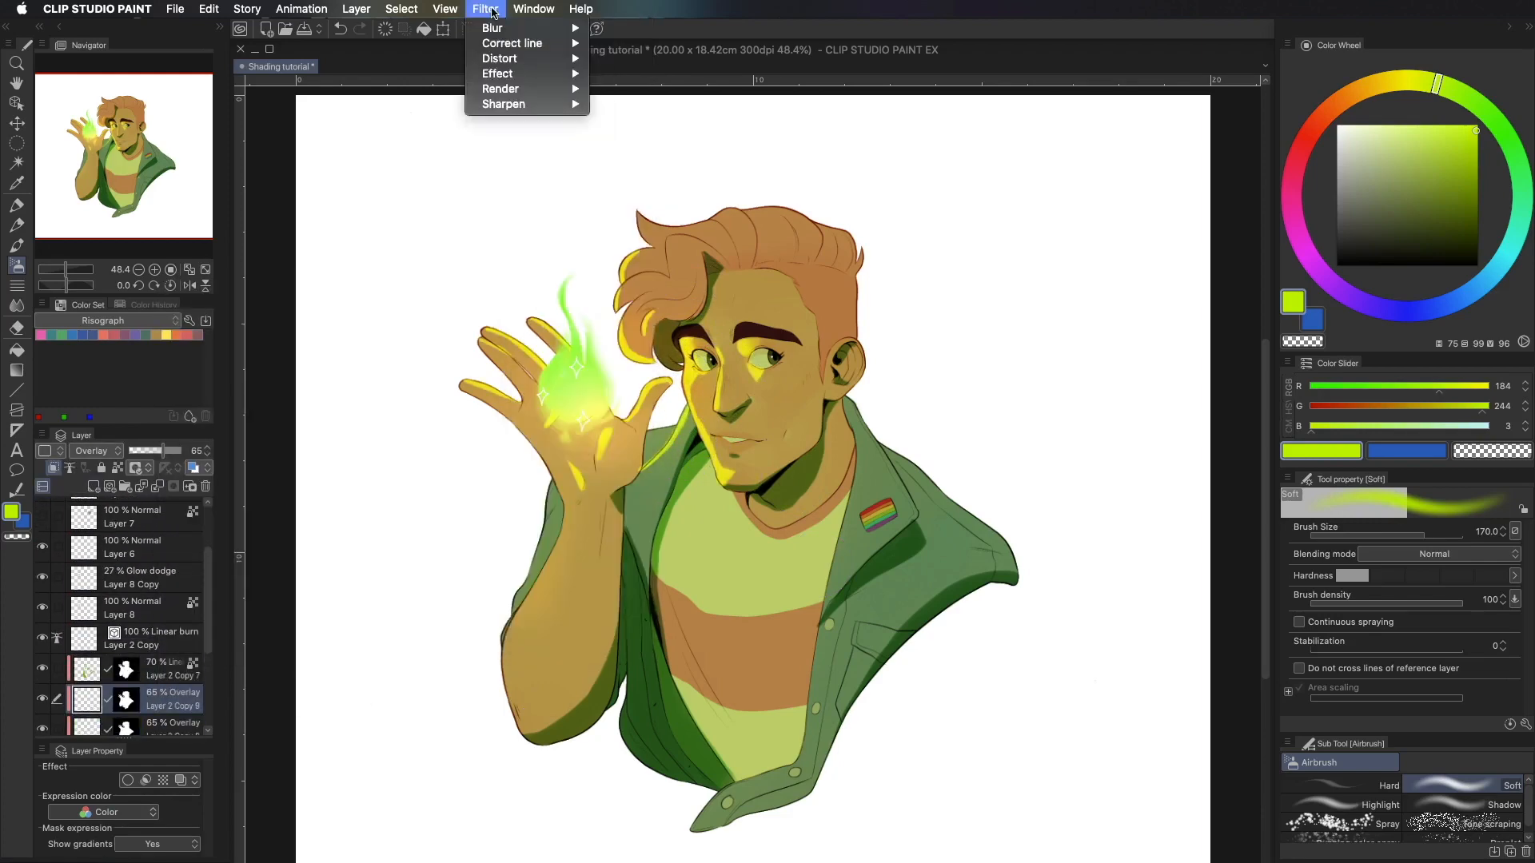
pyautogui.moveTo(485, 9)
pyautogui.click(649, 68)
pyautogui.moveTo(656, 753); pyautogui.dragTo(675, 756)
pyautogui.click(1040, 726)
# - Set the blurred rim-light copy to Glow dodge and lower its opacity
pyautogui.click(96, 451)
pyautogui.click(96, 623)
pyautogui.moveTo(163, 451); pyautogui.dragTo(143, 451)
pyautogui.moveTo(207, 618); pyautogui.dragTo(207, 664)
pyautogui.click(95, 664)
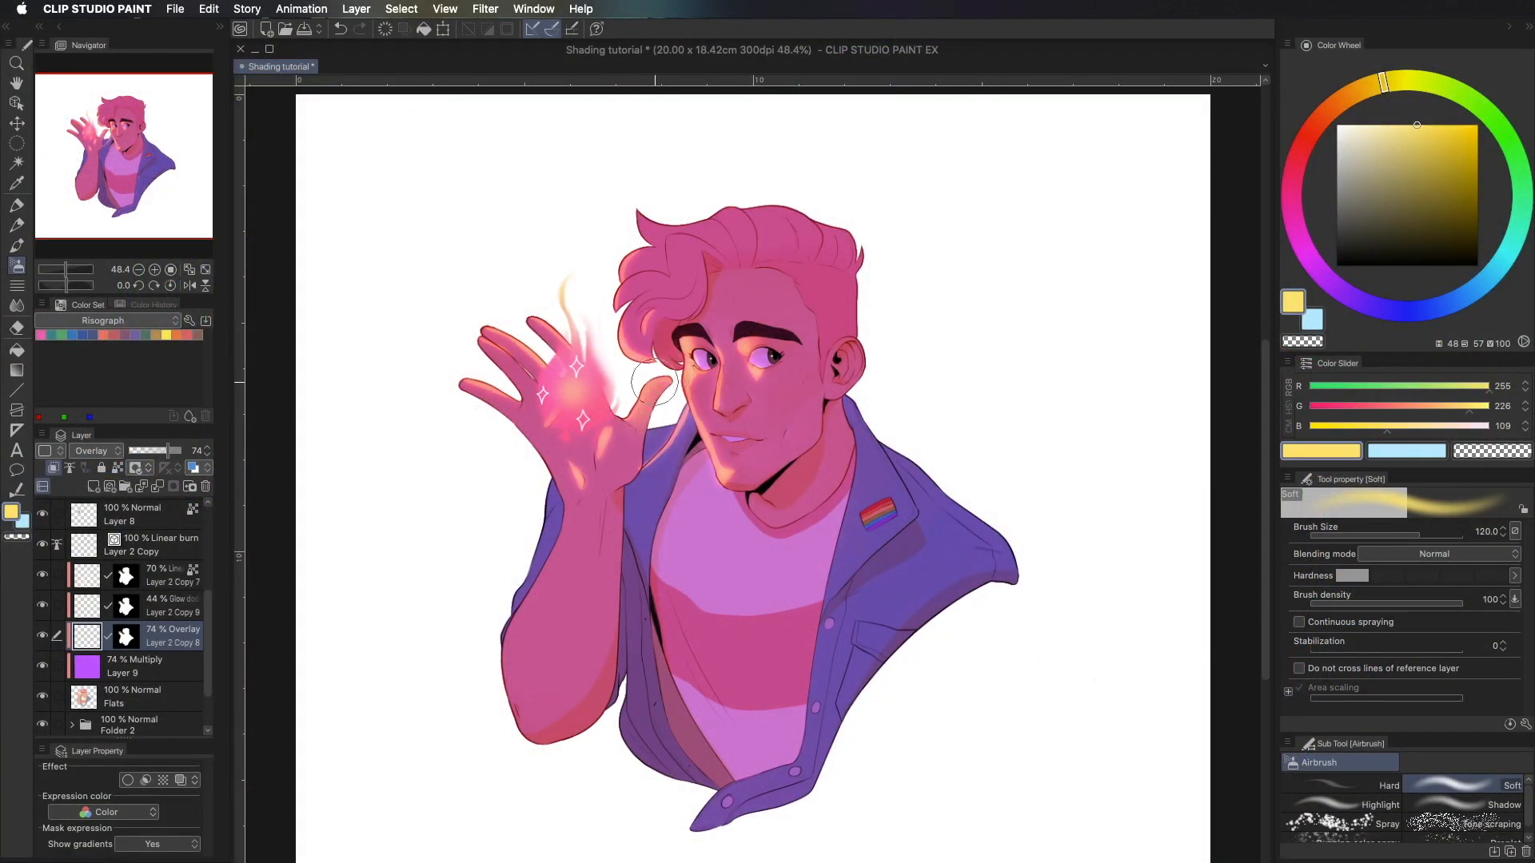
# - On Overlay layer Layer 2 Copy 8, airbrush broad yellow light over the face, front hair, hand and forearm with the Soft brush at 250
pyautogui.press(']')
pyautogui.press(']')
pyautogui.press(']')
pyautogui.press(']')
pyautogui.moveTo(697, 376)
pyautogui.mouseDown()
pyautogui.moveTo(717, 464)
pyautogui.moveTo(667, 472)
pyautogui.moveTo(643, 292)
pyautogui.mouseUp()
pyautogui.moveTo(543, 336); pyautogui.dragTo(512, 369)
pyautogui.moveTo(661, 393); pyautogui.dragTo(632, 449)
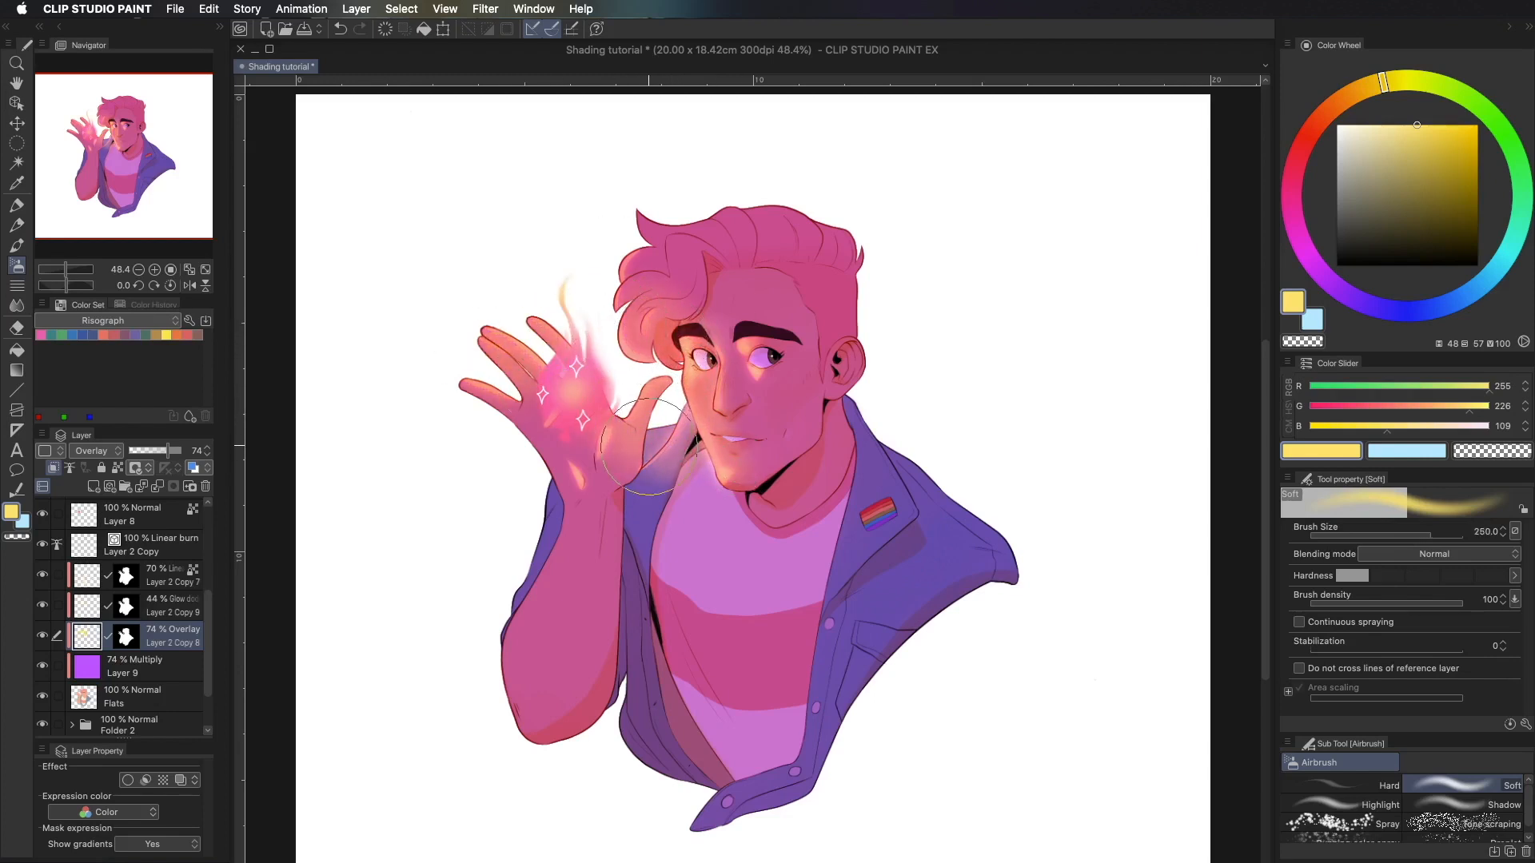
pyautogui.moveTo(665, 272); pyautogui.dragTo(693, 215)
pyautogui.moveTo(553, 436)
pyautogui.mouseDown()
pyautogui.moveTo(620, 464)
pyautogui.moveTo(646, 504)
pyautogui.mouseUp()
pyautogui.moveTo(579, 496); pyautogui.dragTo(564, 531)
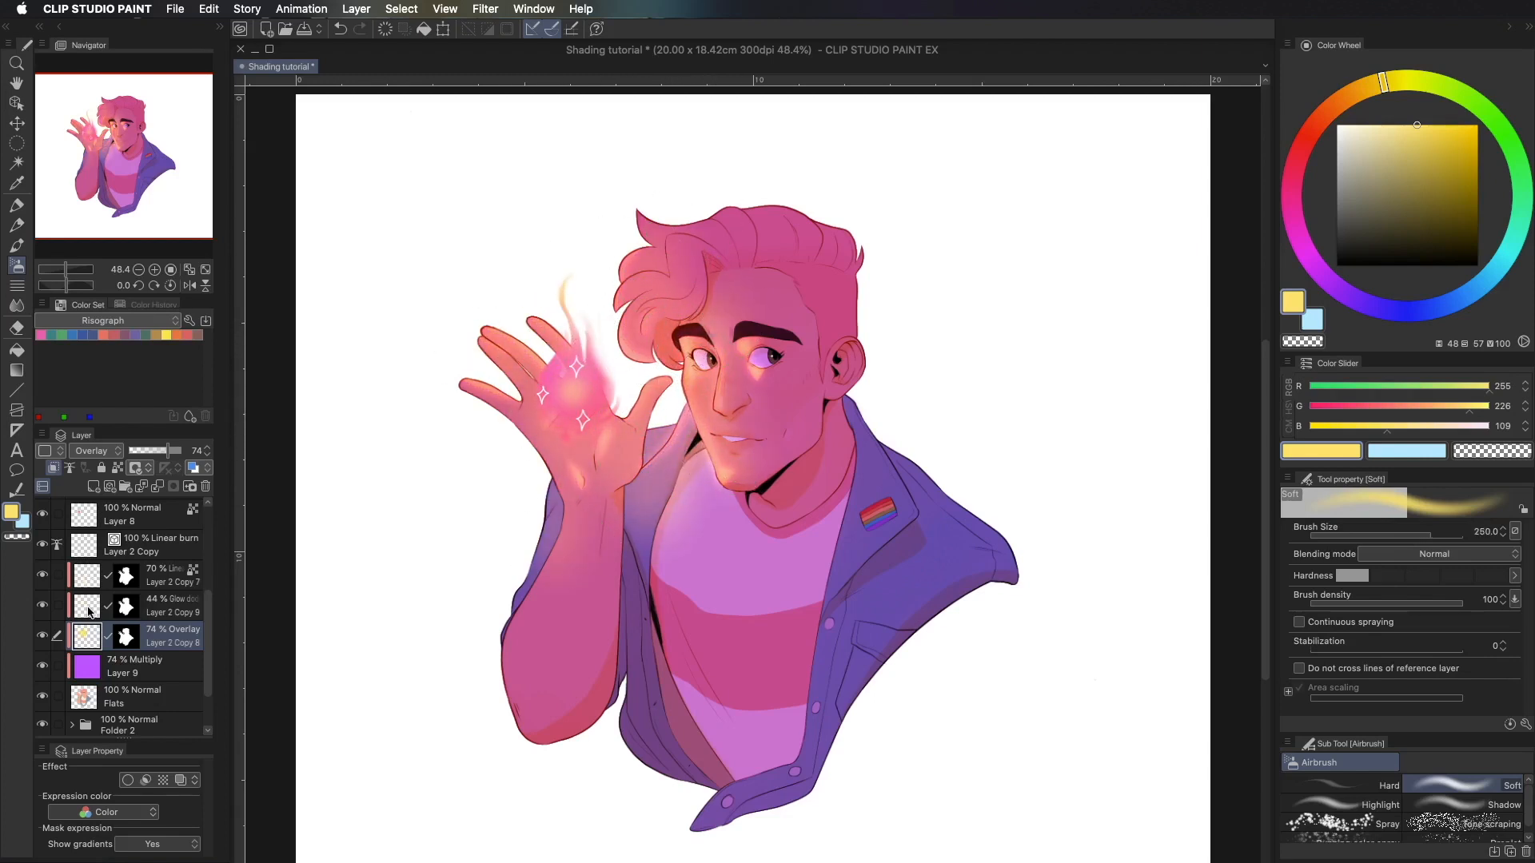
# - On Glow dodge layer Layer 2 Copy 9, airbrush smaller yellow highlights over the face, palm, thumb, front curls and eye
pyautogui.click(171, 606)
pyautogui.press('[')
pyautogui.press('[')
pyautogui.press('[')
pyautogui.moveTo(697, 356); pyautogui.dragTo(705, 452)
pyautogui.moveTo(660, 394)
pyautogui.mouseDown()
pyautogui.moveTo(636, 440)
pyautogui.moveTo(569, 444)
pyautogui.mouseUp()
pyautogui.moveTo(544, 391)
pyautogui.mouseDown()
pyautogui.moveTo(535, 361)
pyautogui.moveTo(550, 428)
pyautogui.mouseUp()
pyautogui.moveTo(550, 428)
pyautogui.mouseDown()
pyautogui.moveTo(592, 478)
pyautogui.moveTo(609, 422)
pyautogui.mouseUp()
pyautogui.moveTo(645, 361); pyautogui.dragTo(647, 331)
pyautogui.moveTo(647, 331); pyautogui.dragTo(645, 304)
pyautogui.moveTo(758, 351); pyautogui.dragTo(767, 363)
# - Reduce the Soft airbrush to 25 and add fine yellow rim light along the hair edge, erasing excess with the transparent colour
pyautogui.press('[')
pyautogui.press('[')
pyautogui.press('[')
pyautogui.press('[')
pyautogui.press('[')
pyautogui.press('[')
pyautogui.press('[')
pyautogui.press('[')
pyautogui.press('[')
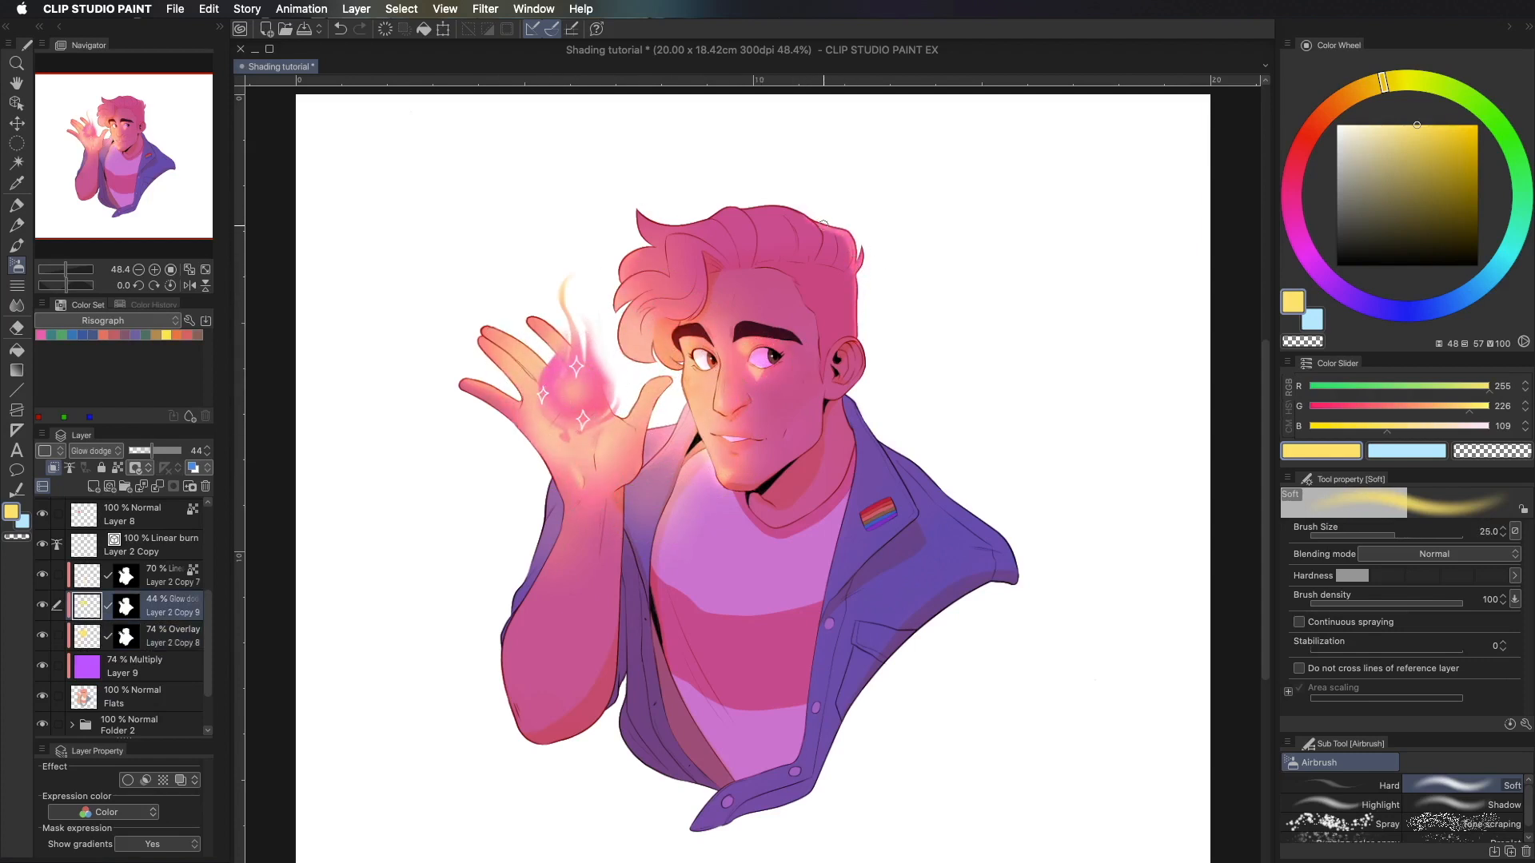
pyautogui.press('c')
pyautogui.press('c')
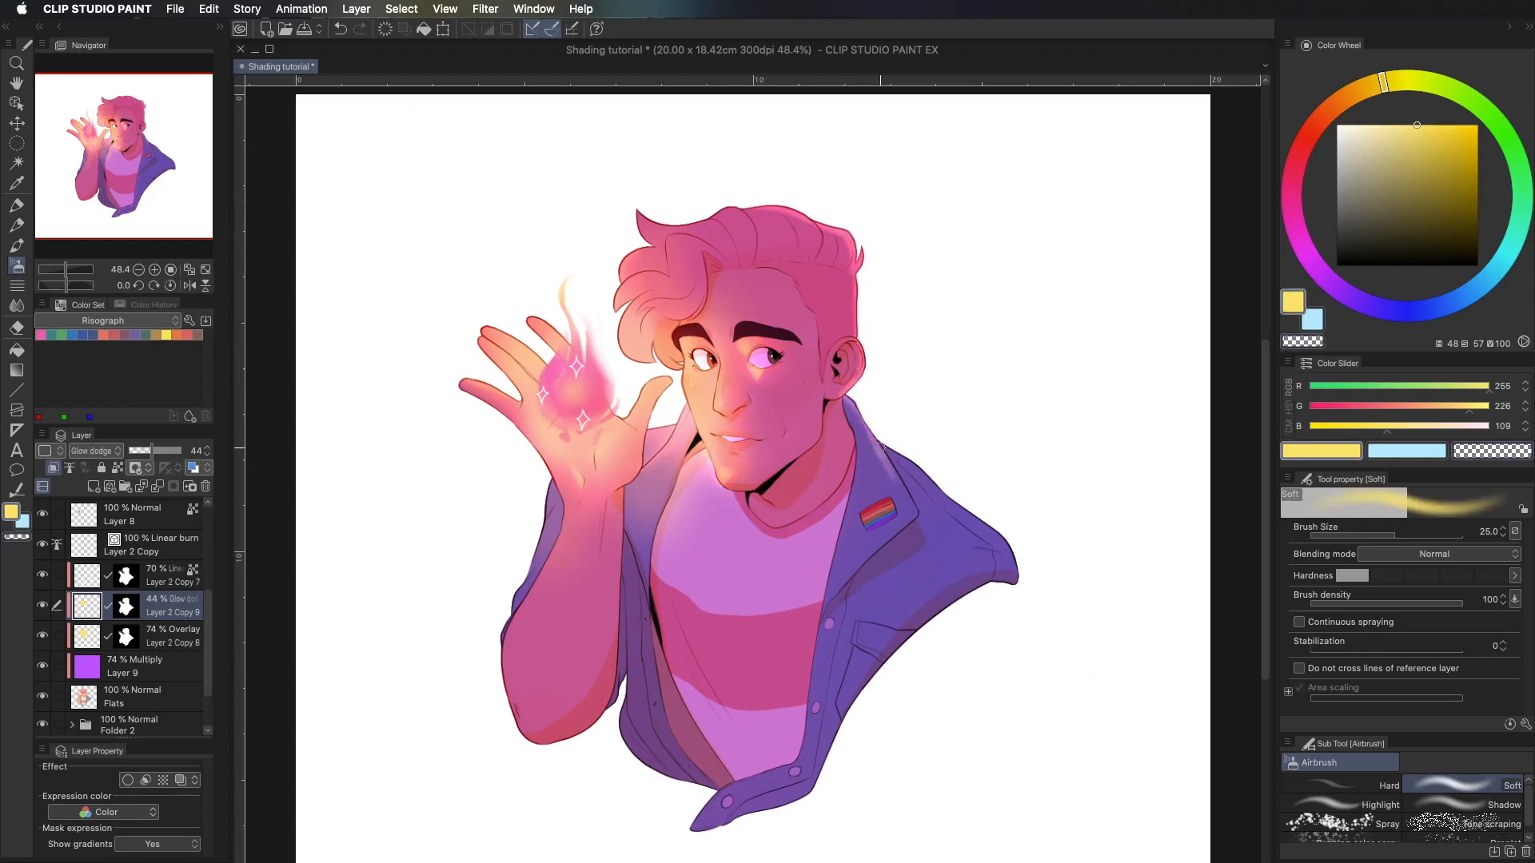
# - Refine the rim light on the jacket collar and hair, alternating yellow and transparent colour and reducing the airbrush to 15
pyautogui.press('[')
pyautogui.press('[')
pyautogui.press('[')
pyautogui.press('c')
pyautogui.press(']')
pyautogui.press(']')
pyautogui.press(']')
pyautogui.press(']')
pyautogui.press(']')
pyautogui.press('c')
pyautogui.press('[')
pyautogui.press('[')
pyautogui.press('[')
pyautogui.press('[')
pyautogui.press('[')
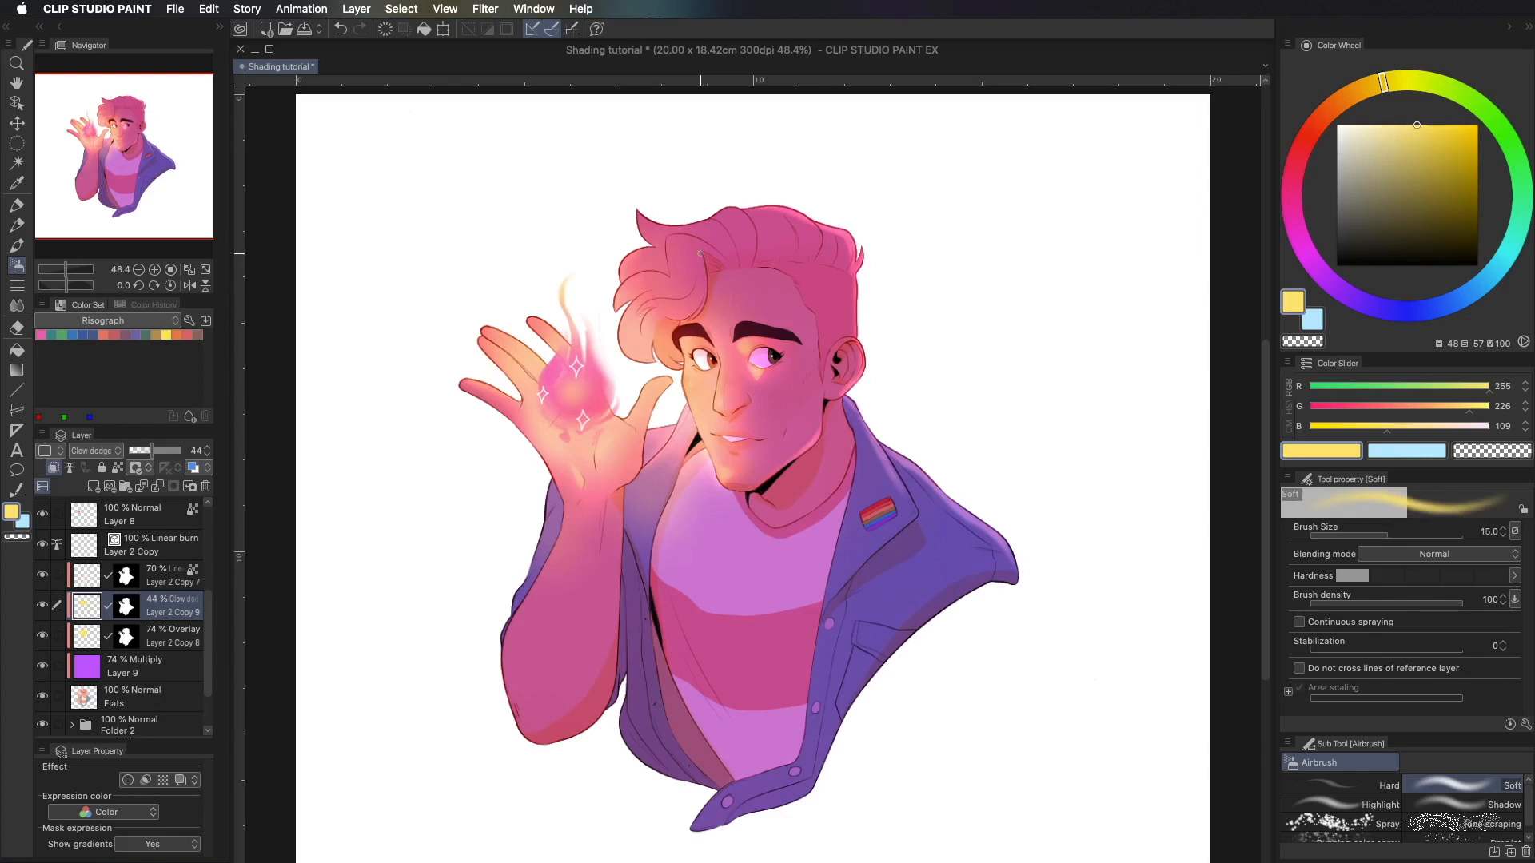
# - Add finer light detail to the front hair strands, cleaning up with the transparent colour and reducing the airbrush to 7
pyautogui.press('c')
pyautogui.press('c')
pyautogui.press('[')
pyautogui.press('[')
pyautogui.press('c')
pyautogui.press(']')
pyautogui.press(']')
pyautogui.press(']')
pyautogui.press('c')
pyautogui.press('[')
pyautogui.press('[')
pyautogui.press('[')
pyautogui.press('[')
pyautogui.press('[')
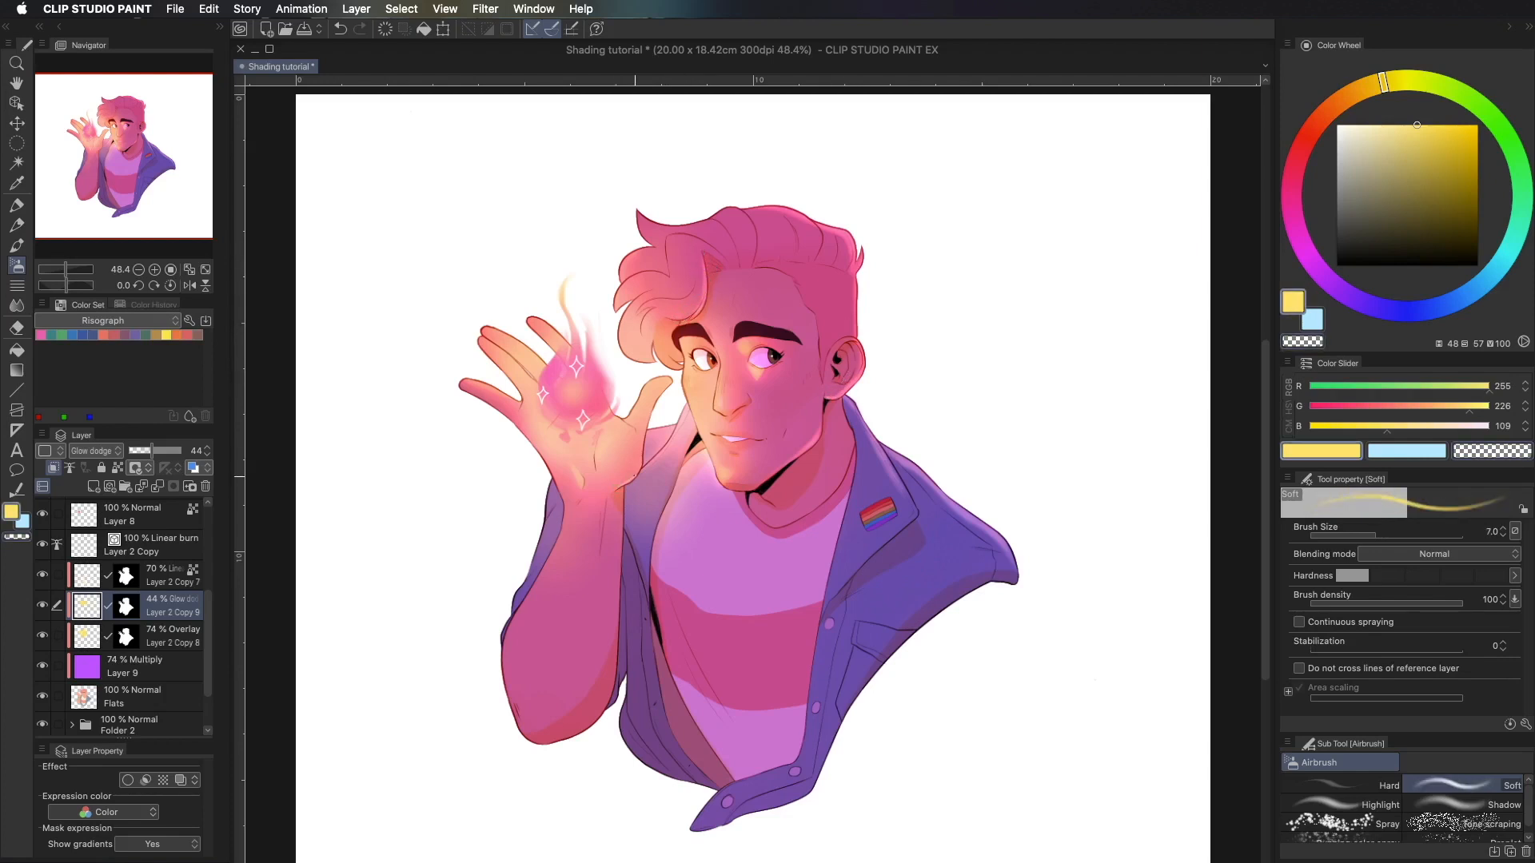
# - Airbrush yellow rim light at size 12 along the raised sleeve, shirt opening and jacket front edges, trimming with the transparent colour
pyautogui.press(']')
pyautogui.press(']')
pyautogui.press(']')
pyautogui.press('[')
pyautogui.moveTo(549, 480); pyautogui.dragTo(540, 534)
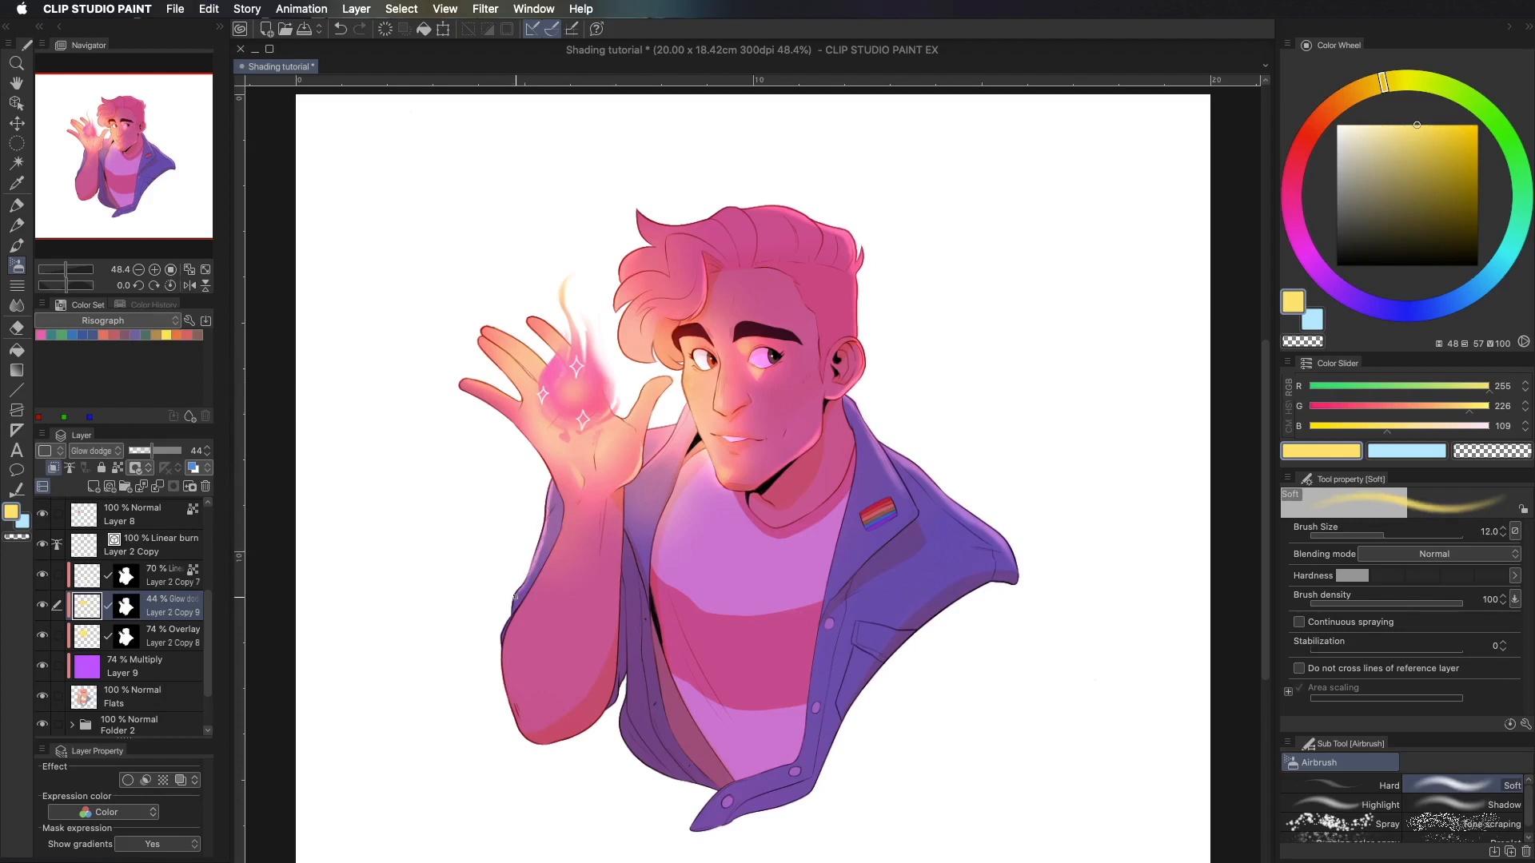
pyautogui.moveTo(829, 604)
pyautogui.mouseDown()
pyautogui.moveTo(853, 481)
pyautogui.moveTo(851, 519)
pyautogui.mouseUp()
pyautogui.press('c')
pyautogui.press('c')
pyautogui.moveTo(632, 638); pyautogui.dragTo(636, 722)
pyautogui.press('c')
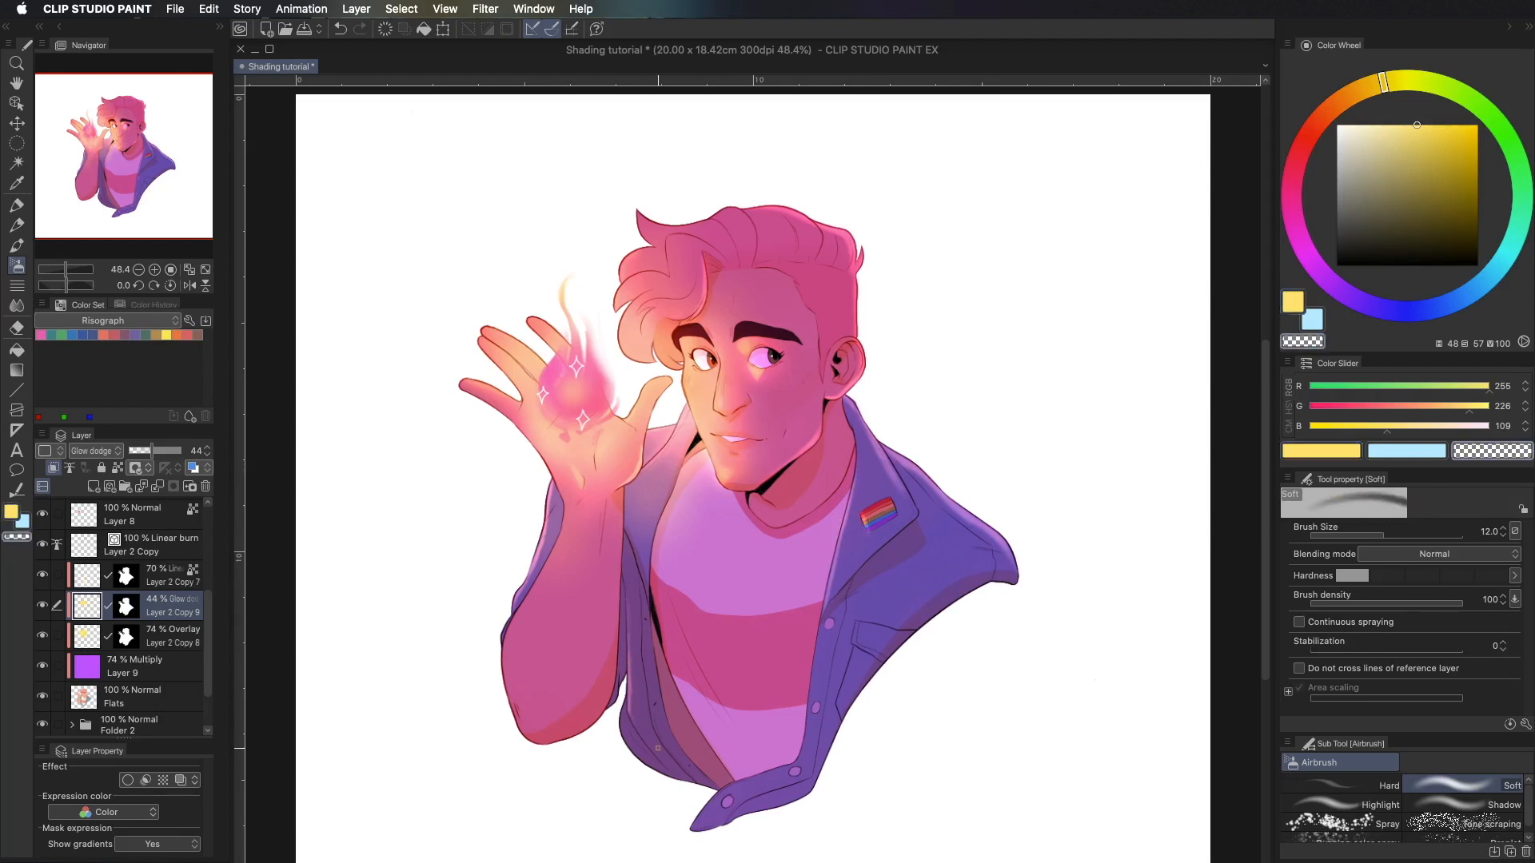
pyautogui.press('c')
pyautogui.press('c')
pyautogui.press('c')
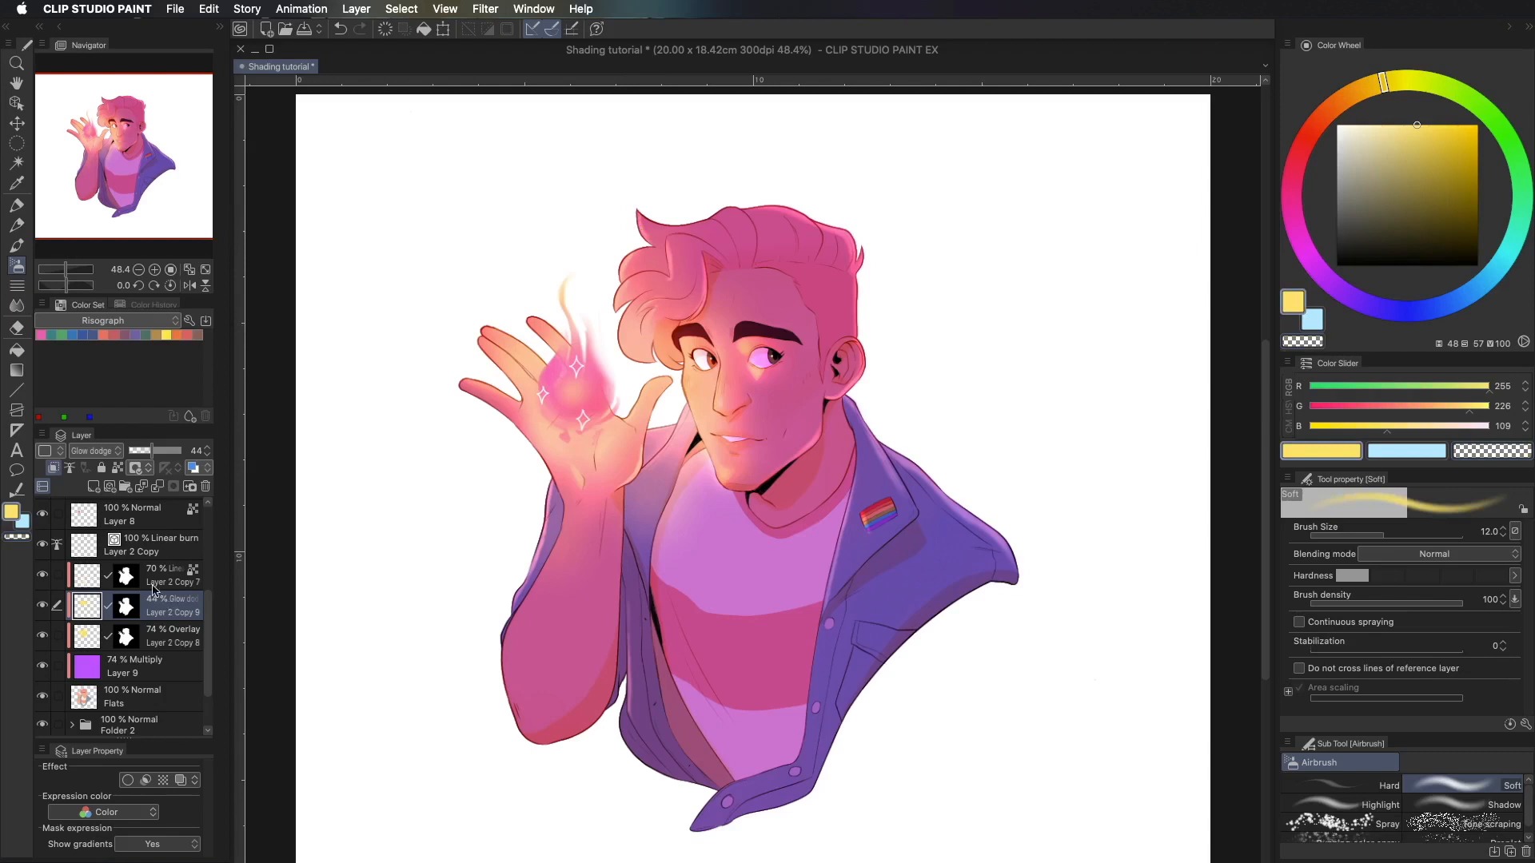
# - Add a Multiply layer above Layer 2 Copy 9 and choose pink RGB 255, 109, 242
pyautogui.click(94, 486)
pyautogui.click(96, 451)
pyautogui.click(96, 485)
pyautogui.click(1301, 243)
# - Enlarge the Soft airbrush and shade the lower shirt, the neck under the jaw and the top hair with pink
pyautogui.press(']')
pyautogui.press(']')
pyautogui.press(']')
pyautogui.press(']')
pyautogui.press(']')
pyautogui.press(']')
pyautogui.press(']')
pyautogui.press(']')
pyautogui.moveTo(802, 739); pyautogui.dragTo(805, 658)
pyautogui.moveTo(784, 476); pyautogui.dragTo(801, 472)
pyautogui.moveTo(778, 251)
pyautogui.mouseDown()
pyautogui.moveTo(807, 253)
pyautogui.moveTo(770, 248)
pyautogui.mouseUp()
# - Airbrush pink shadows at size 40 along the inner jacket edge and under the elbow, undoing one stroke at the jacket's lower tip
pyautogui.press(']')
pyautogui.press(']')
pyautogui.moveTo(705, 819); pyautogui.dragTo(750, 805)
pyautogui.press('super+z')
pyautogui.press('[')
pyautogui.press('[')
pyautogui.press('[')
pyautogui.press('[')
pyautogui.moveTo(653, 551)
pyautogui.mouseDown()
pyautogui.moveTo(661, 686)
pyautogui.moveTo(719, 781)
pyautogui.mouseUp()
pyautogui.moveTo(548, 747); pyautogui.dragTo(569, 740)
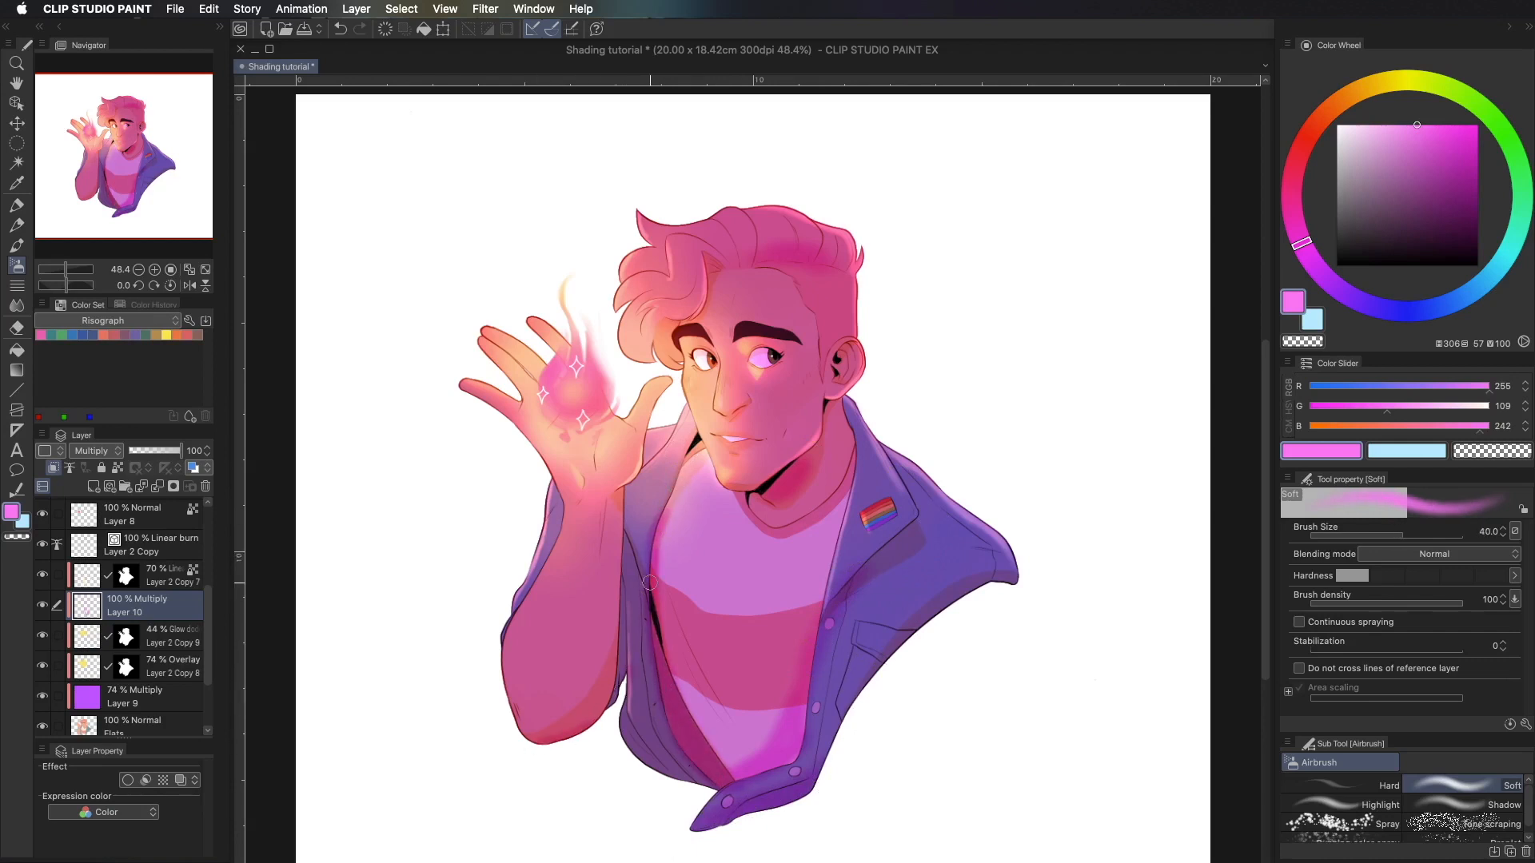
# - Airbrush a pink shadow along the nose with a smaller soft brush and switch to the transparent colour at size 25
pyautogui.press('[')
pyautogui.press('[')
pyautogui.press('[')
pyautogui.press('[')
pyautogui.moveTo(744, 402); pyautogui.dragTo(731, 416)
pyautogui.press('c')
pyautogui.press(']')
pyautogui.press(']')
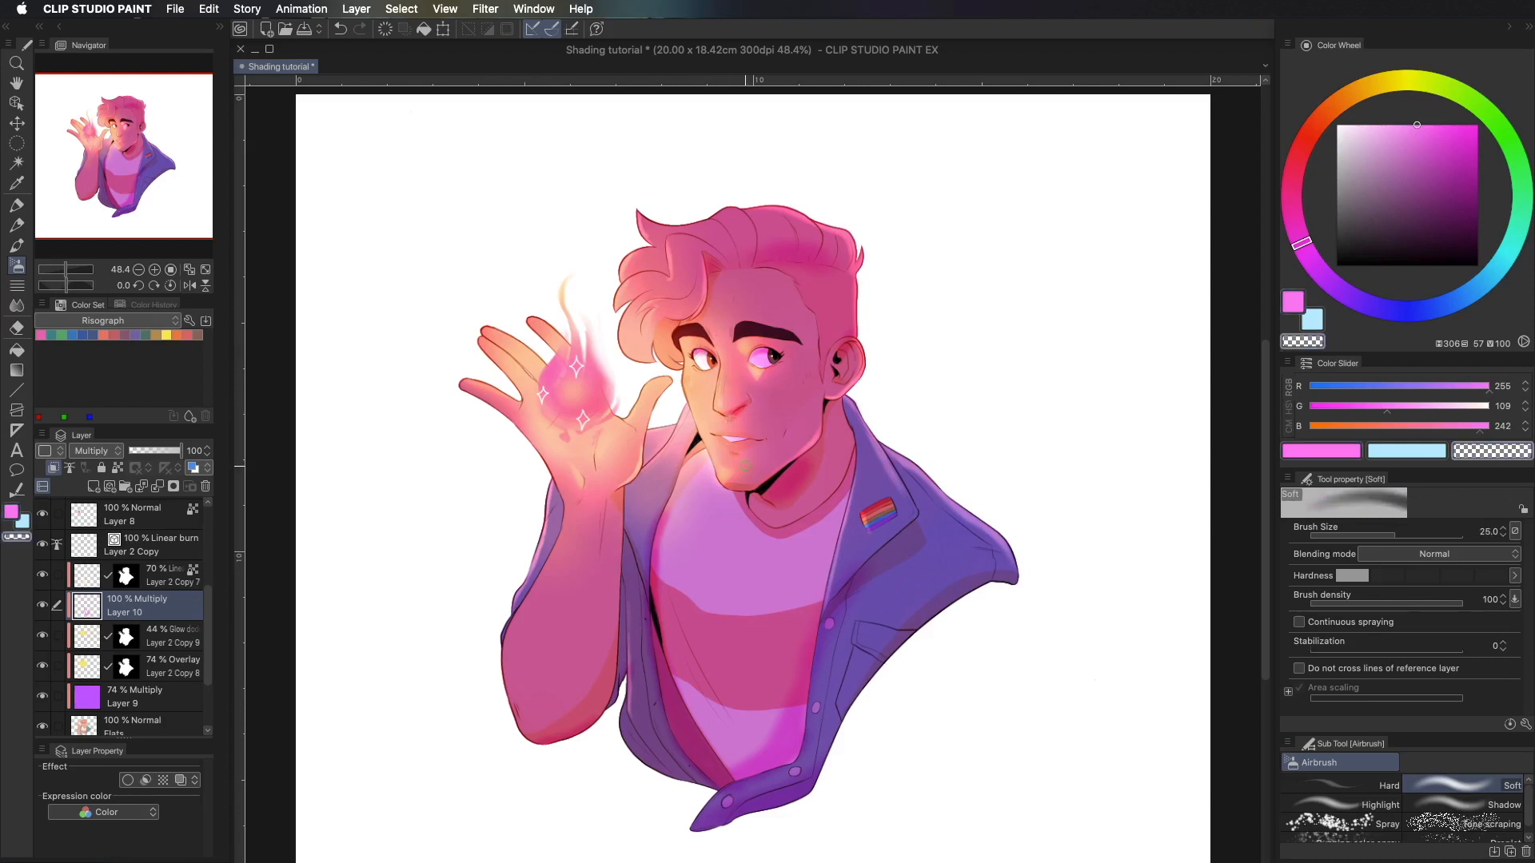
# - Airbrush pink shading from under the chin down along the jacket collar, then restore the brush size to 40
pyautogui.press('c')
pyautogui.moveTo(724, 485)
pyautogui.mouseDown()
pyautogui.moveTo(742, 489)
pyautogui.moveTo(664, 540)
pyautogui.mouseUp()
pyautogui.press('c')
pyautogui.press(']')
pyautogui.press(']')
pyautogui.press(']')
pyautogui.press('c')
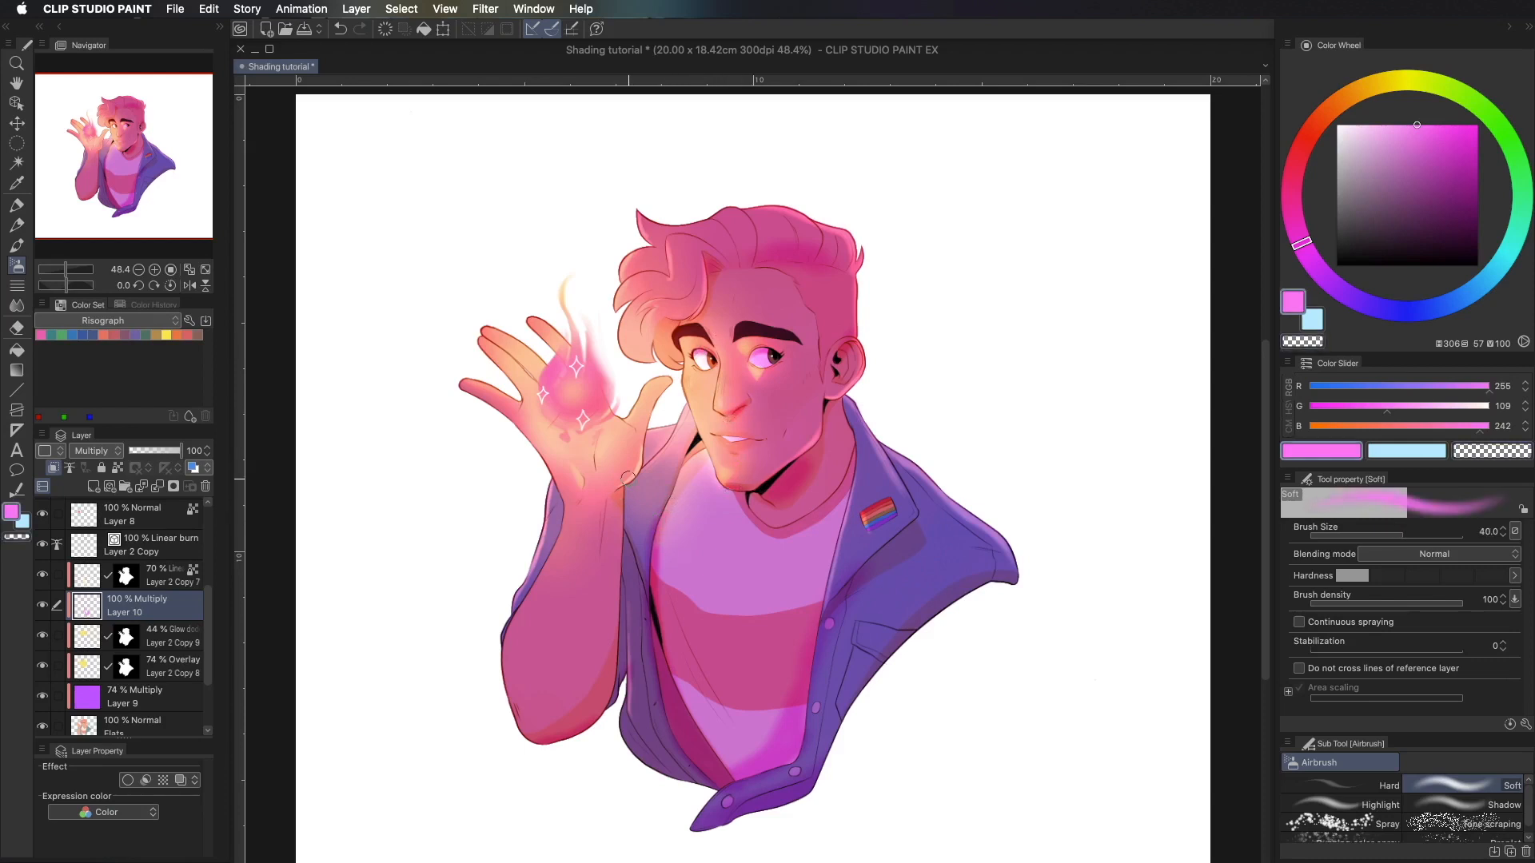
# - Select Layer 8 and recolour the fireball with a large soft airbrush, using colours sampled from the flame
pyautogui.scroll(3, 170, 620)
pyautogui.click(168, 604)
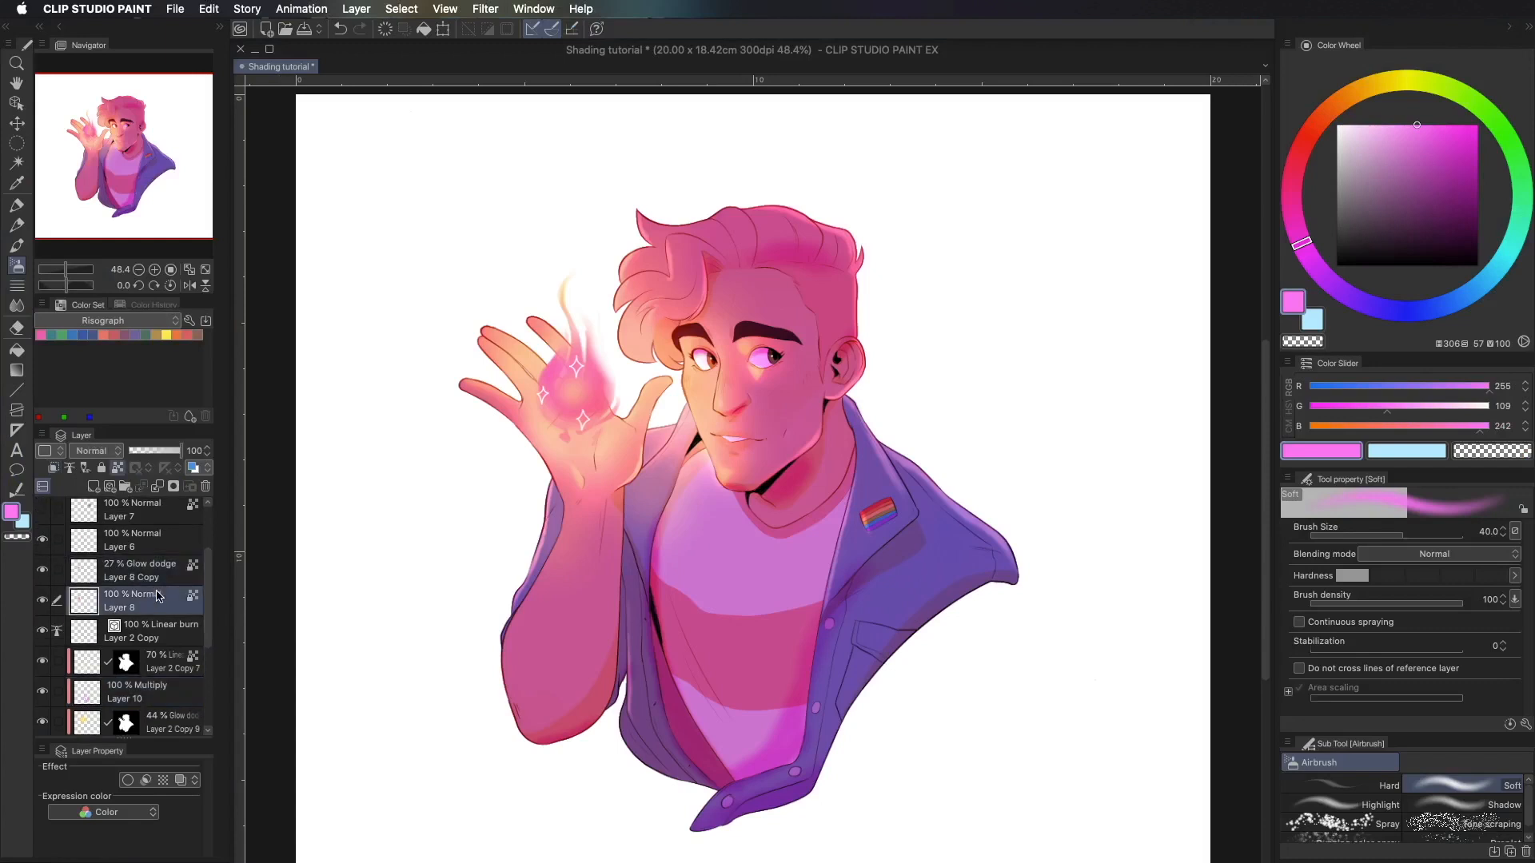
pyautogui.keyDown('alt'); pyautogui.click(563, 300); pyautogui.keyUp('alt')
pyautogui.press(']')
pyautogui.press(']')
pyautogui.press(']')
pyautogui.press(']')
pyautogui.press(']')
pyautogui.press(']')
pyautogui.press(']')
pyautogui.press(']')
pyautogui.press(']')
pyautogui.press(']')
pyautogui.moveTo(590, 419)
pyautogui.mouseDown()
pyautogui.moveTo(544, 402)
pyautogui.moveTo(590, 395)
pyautogui.moveTo(580, 328)
pyautogui.mouseUp()
pyautogui.keyDown('alt'); pyautogui.click(590, 392); pyautogui.keyUp('alt')
pyautogui.press('[')
pyautogui.press('[')
pyautogui.keyDown('alt'); pyautogui.click(590, 400); pyautogui.keyUp('alt')
# - Airbrush a sampled flame colour over the fireball's base and upper edge on the Glow dodge layer Layer 8 Copy
pyautogui.click(148, 571)
pyautogui.press('[')
pyautogui.press('[')
pyautogui.press('[')
pyautogui.press('[')
pyautogui.press('[')
pyautogui.keyDown('alt'); pyautogui.click(587, 432); pyautogui.keyUp('alt')
pyautogui.moveTo(599, 425); pyautogui.dragTo(546, 419)
pyautogui.press(']')
pyautogui.press(']')
pyautogui.press(']')
pyautogui.press(']')
pyautogui.press(']')
pyautogui.moveTo(558, 360); pyautogui.dragTo(554, 384)
# - Return to Layer 8, pick a new hue and airbrush the lower part of the fireball with a smaller brush
pyautogui.click(149, 601)
pyautogui.click(1292, 184)
pyautogui.press('[')
pyautogui.press('[')
pyautogui.press('[')
pyautogui.press('[')
pyautogui.press('[')
pyautogui.moveTo(587, 441); pyautogui.dragTo(556, 406)
# - Choose fully saturated orange RGB 255, 127, 0 and airbrush it along the fireball's lower edge over the palm, reducing the brush to size 80
pyautogui.moveTo(1431, 125); pyautogui.dragTo(1477, 125)
pyautogui.press(']')
pyautogui.press(']')
pyautogui.press(']')
pyautogui.press(']')
pyautogui.press(']')
pyautogui.click(1295, 225)
pyautogui.press(']')
pyautogui.press(']')
pyautogui.press('[')
pyautogui.press('[')
pyautogui.press('[')
pyautogui.press('[')
pyautogui.press('[')
pyautogui.press('[')
pyautogui.press('[')
pyautogui.click(1348, 95)
pyautogui.press(']')
pyautogui.press(']')
pyautogui.press(']')
pyautogui.press(']')
pyautogui.press(']')
pyautogui.press(']')
pyautogui.press(']')
pyautogui.moveTo(533, 424)
pyautogui.mouseDown()
pyautogui.moveTo(569, 442)
pyautogui.moveTo(556, 422)
pyautogui.mouseUp()
pyautogui.press('[')
pyautogui.press('[')
pyautogui.press('[')
pyautogui.press('[')
pyautogui.press('[')
pyautogui.press('[')
pyautogui.press('j')
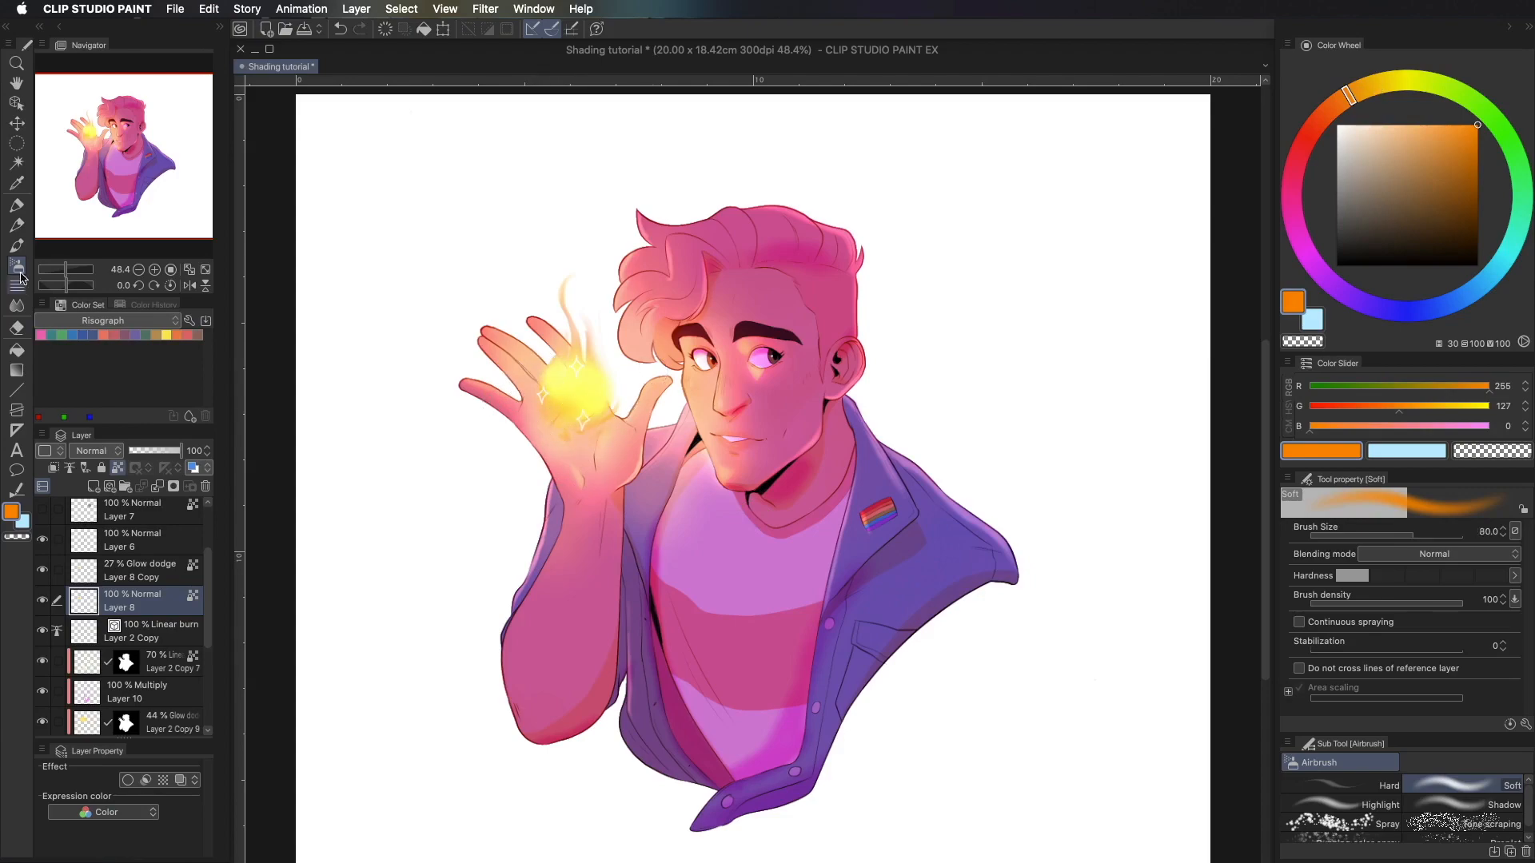